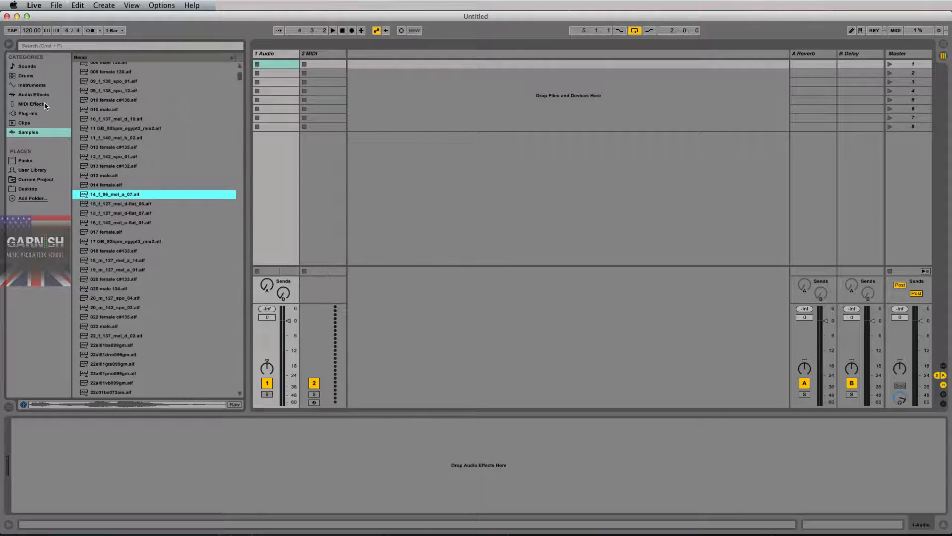
# Step: Browse the Samples category and preview several samples, including 00DB_Kick_Prog_BD.aif
pyautogui.click(31, 133)
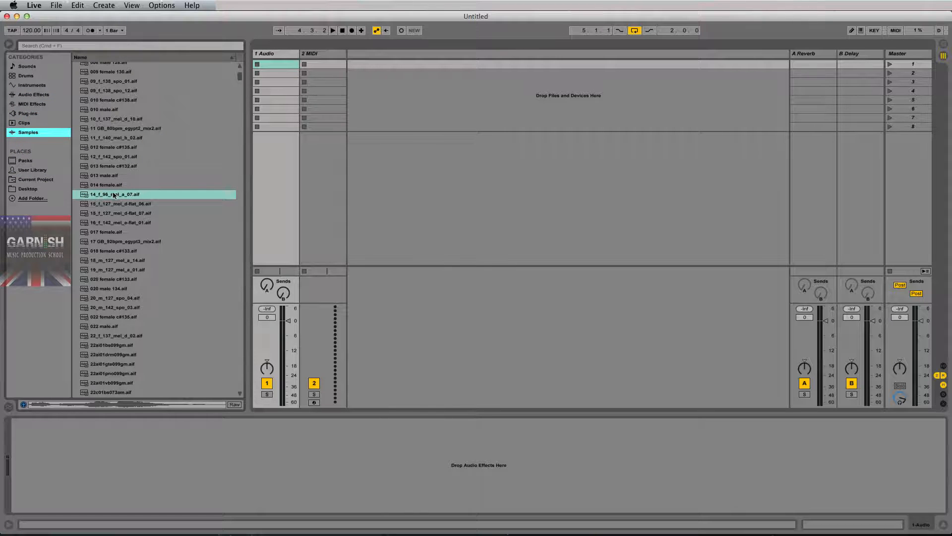
pyautogui.scroll(10, 121, 155)
pyautogui.scroll(8, 120, 155)
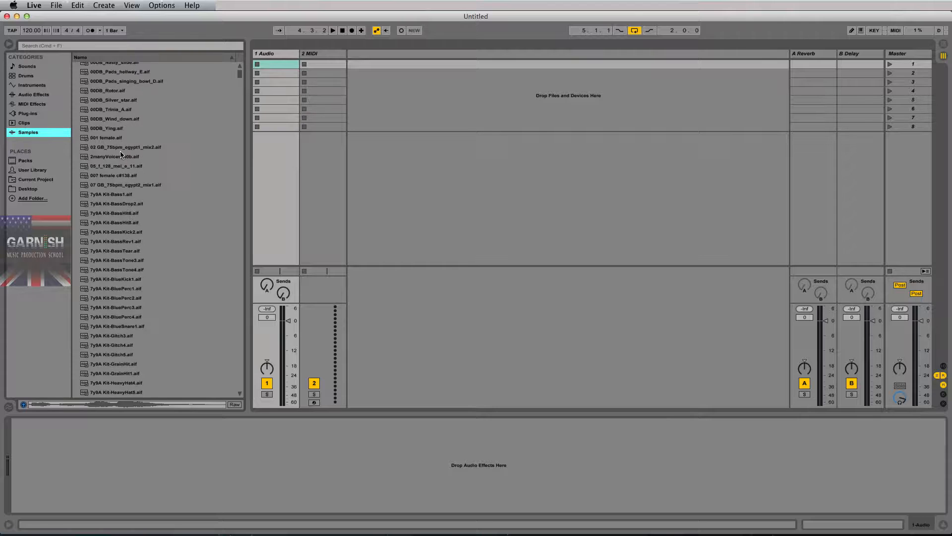
pyautogui.click(118, 223)
pyautogui.click(118, 156)
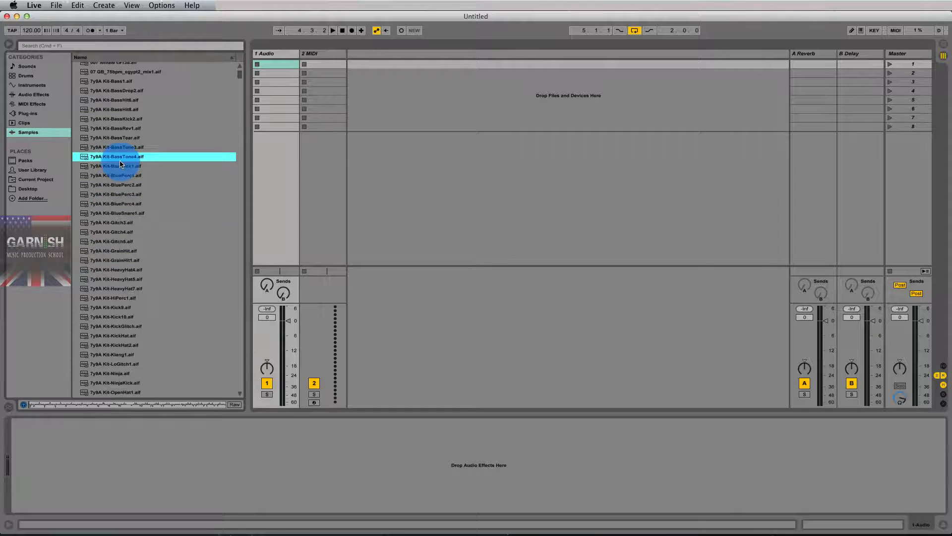
pyautogui.scroll(5, 118, 158)
pyautogui.click(119, 157)
pyautogui.scroll(3, 121, 161)
pyautogui.click(119, 158)
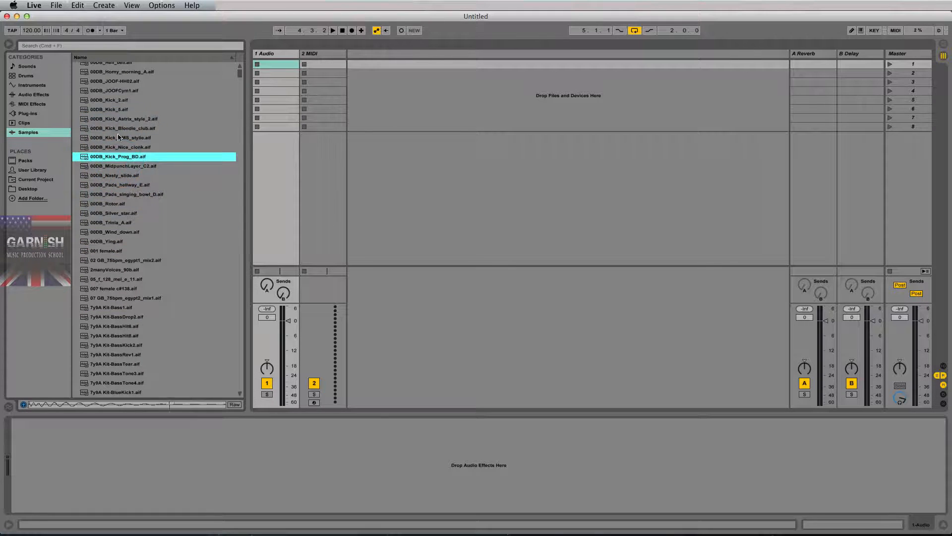
pyautogui.click(117, 108)
pyautogui.scroll(-15, 118, 107)
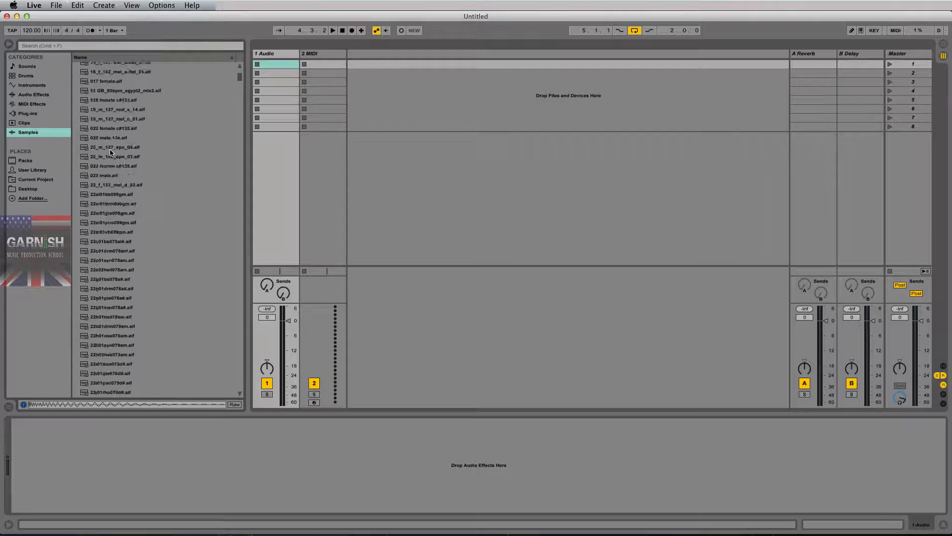
pyautogui.scroll(8, 111, 149)
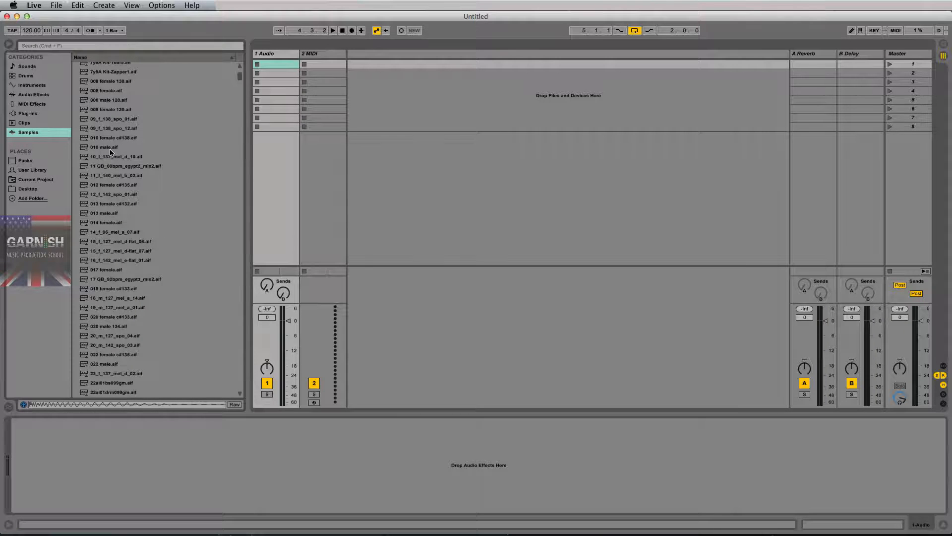
# Step: Preview the samples from 013 female c#132.aif to 14_f_96_mel_a_07.aif and load the last one into the first clip slot of 1 Audio
pyautogui.click(118, 203)
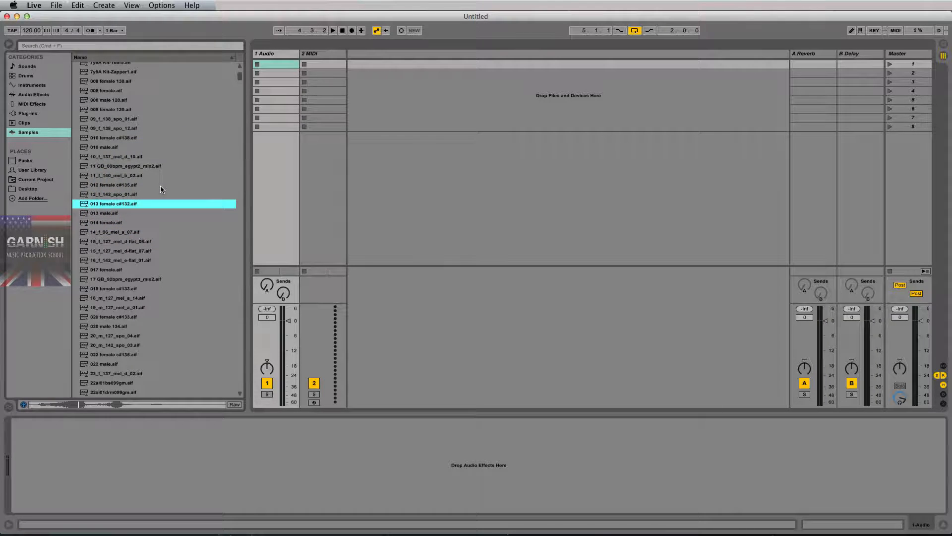
pyautogui.press('Down')
pyautogui.press('Down')
pyautogui.press('Down')
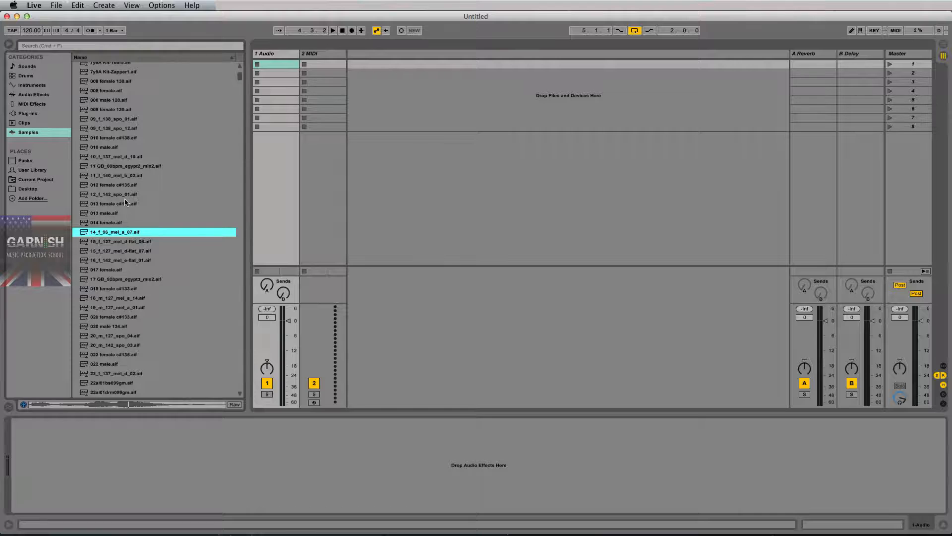
pyautogui.press('space')
pyautogui.moveTo(104, 232); pyautogui.dragTo(284, 61)
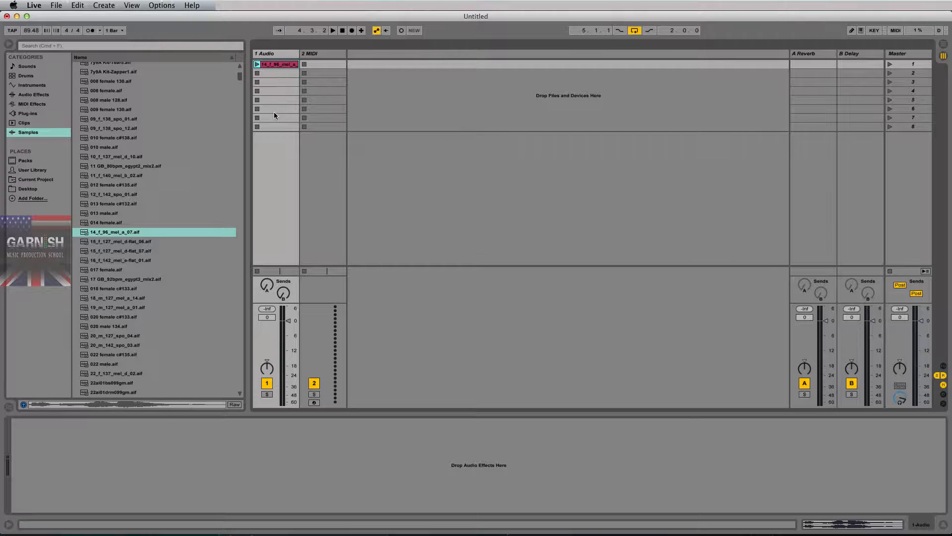
# Step: Delete the 2 MIDI track from the set
pyautogui.click(277, 59)
pyautogui.click(273, 59)
pyautogui.click(333, 54)
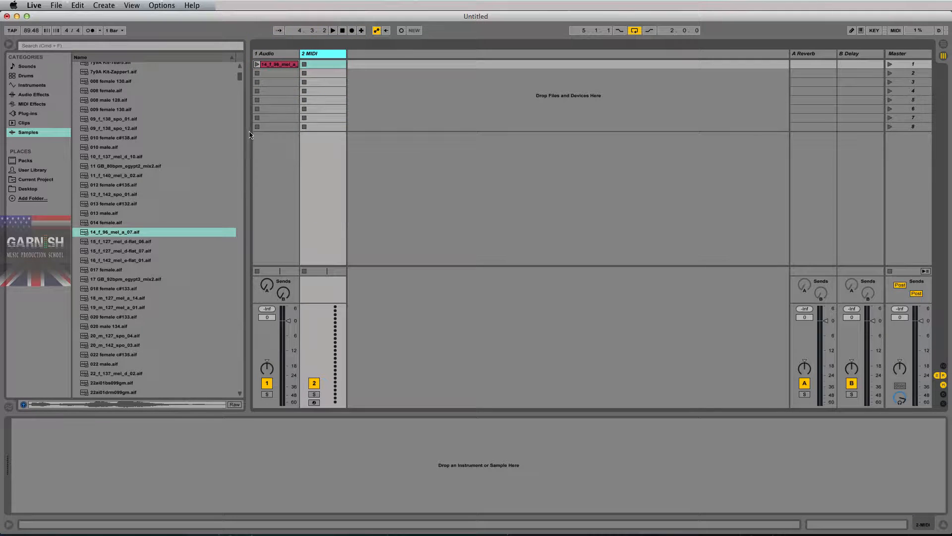
pyautogui.press('BackSpace')
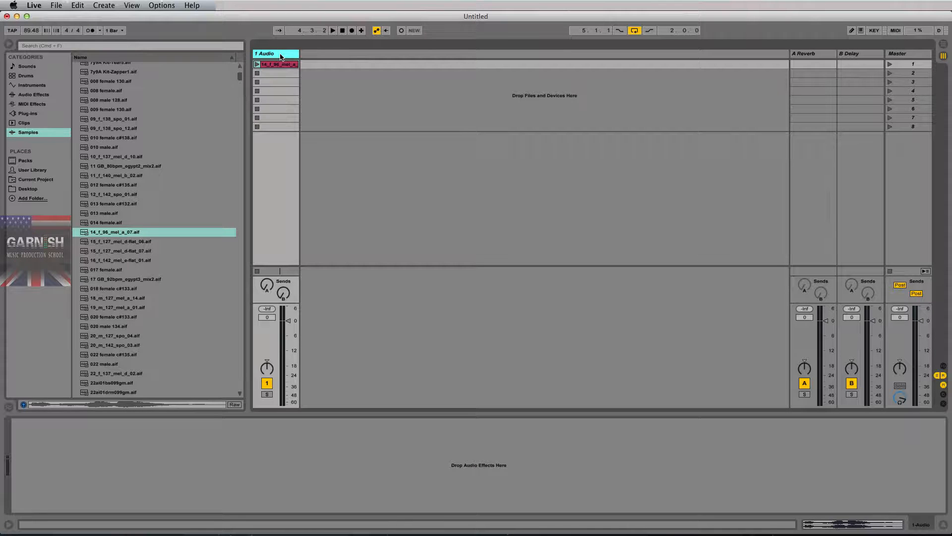
# Step: Insert five more audio tracks after track 1 Audio
pyautogui.rightClick(350, 91)
pyautogui.click(384, 97)
pyautogui.rightClick(419, 111)
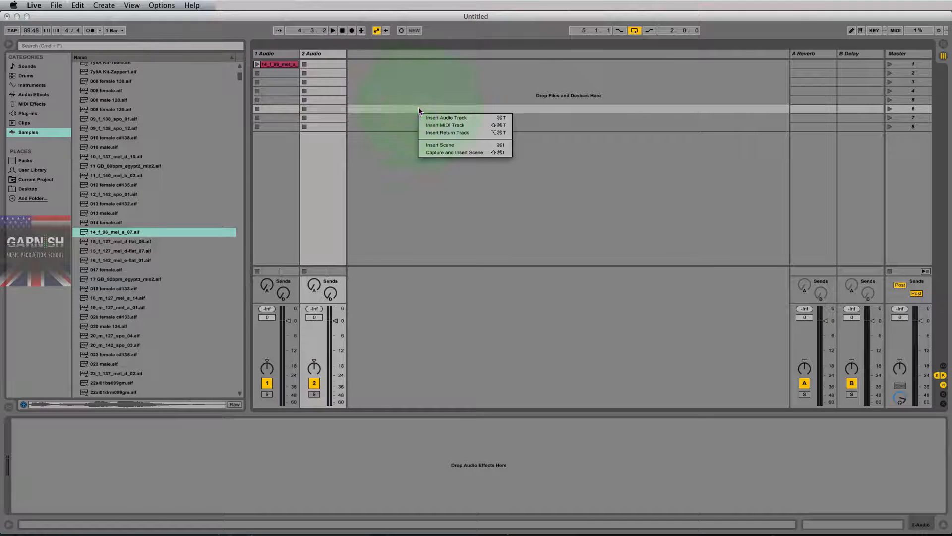
pyautogui.click(432, 118)
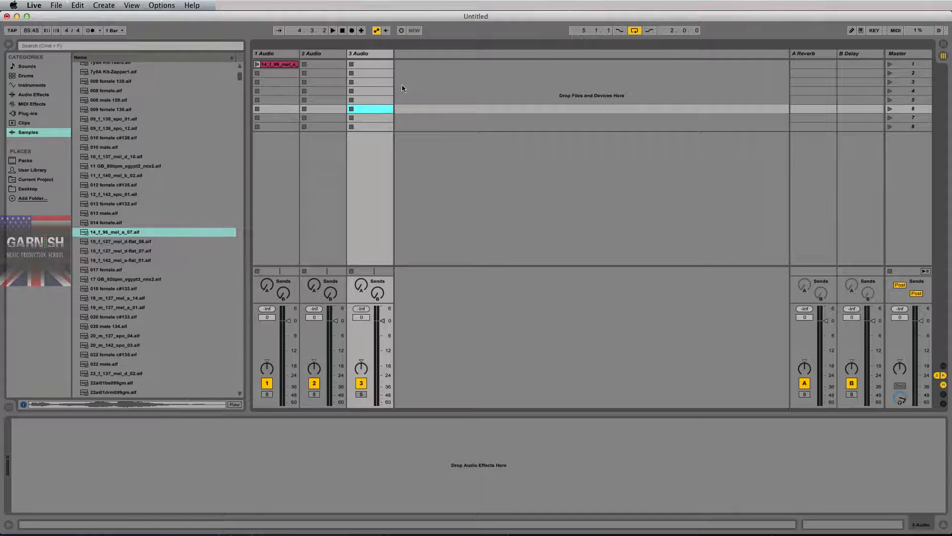
pyautogui.rightClick(416, 83)
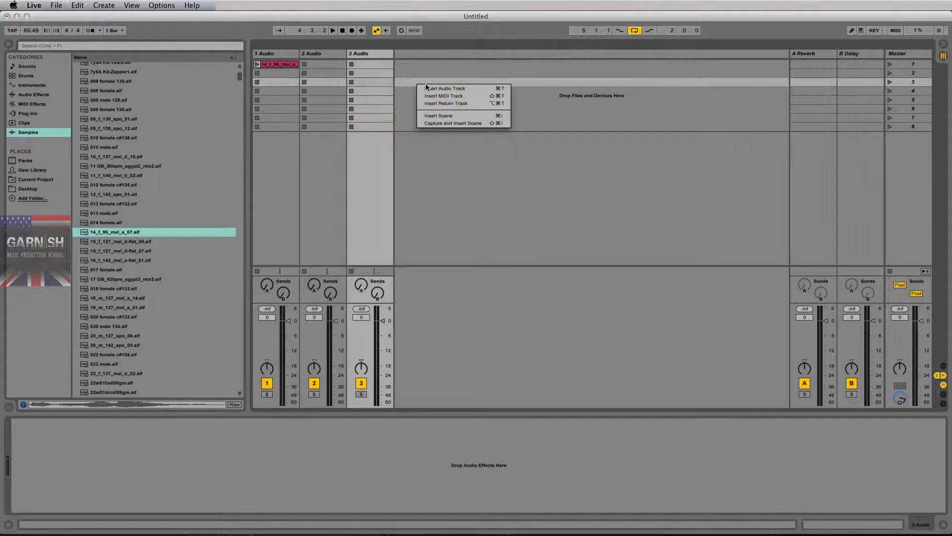
pyautogui.click(427, 88)
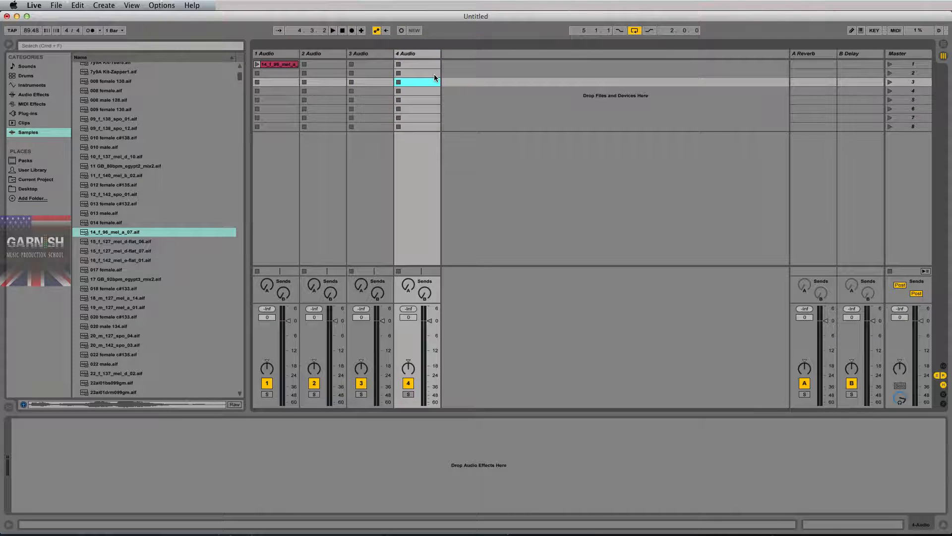
pyautogui.press('super+t')
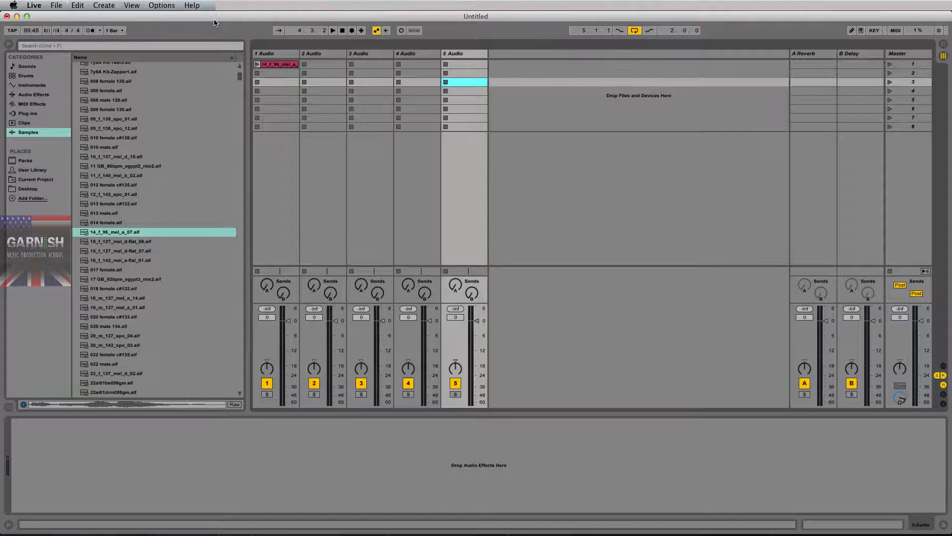
pyautogui.click(103, 5)
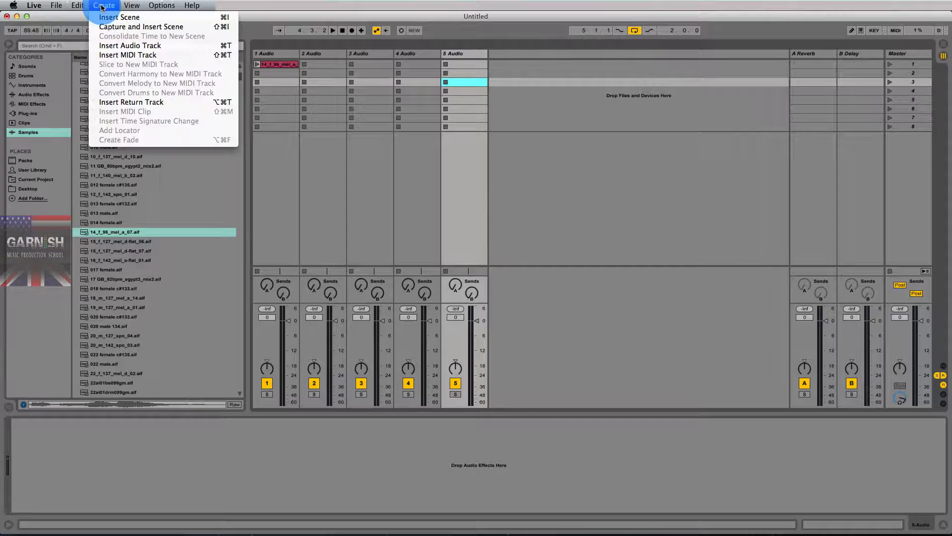
pyautogui.click(115, 43)
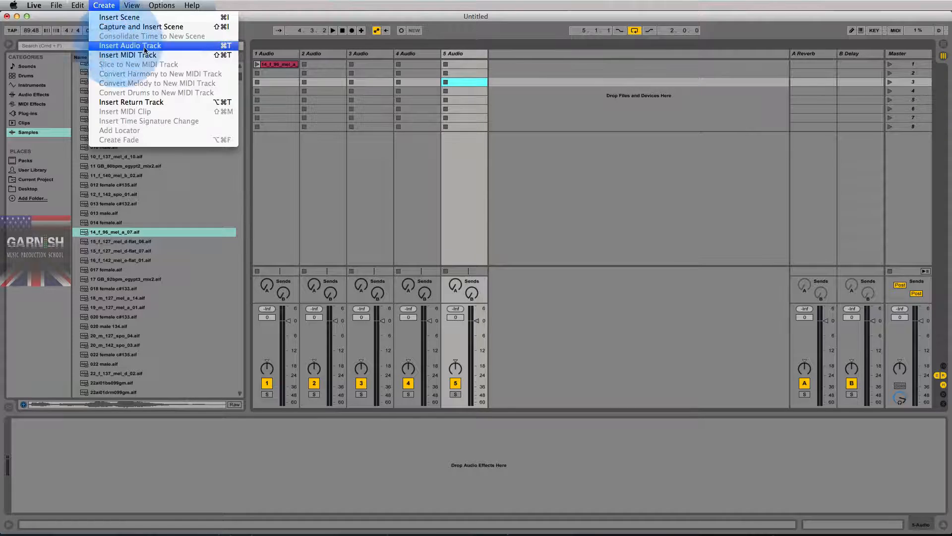
pyautogui.click(316, 59)
pyautogui.click(367, 55)
pyautogui.click(421, 55)
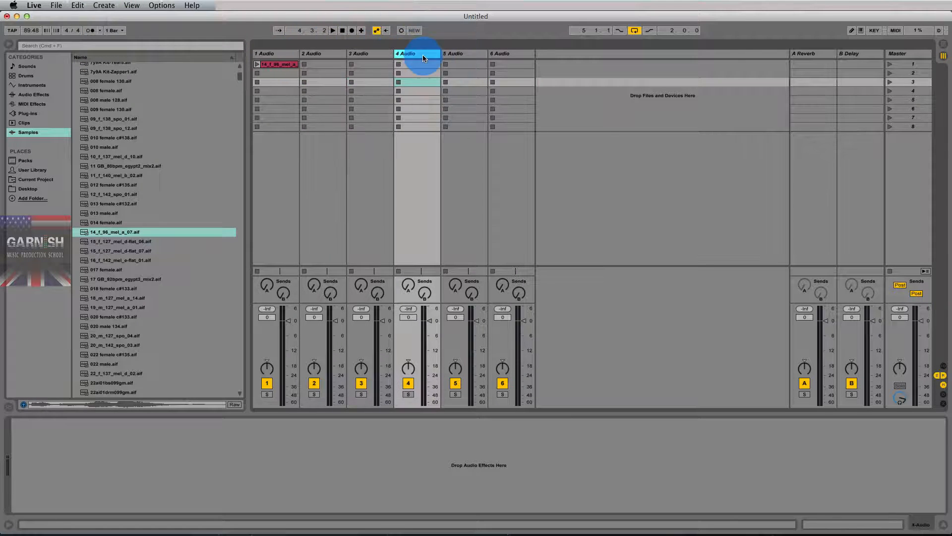
pyautogui.click(502, 53)
pyautogui.click(466, 54)
# Step: Play the vocal clip on track 1 Audio, and show its sample waveform and settings while listening again
pyautogui.click(275, 54)
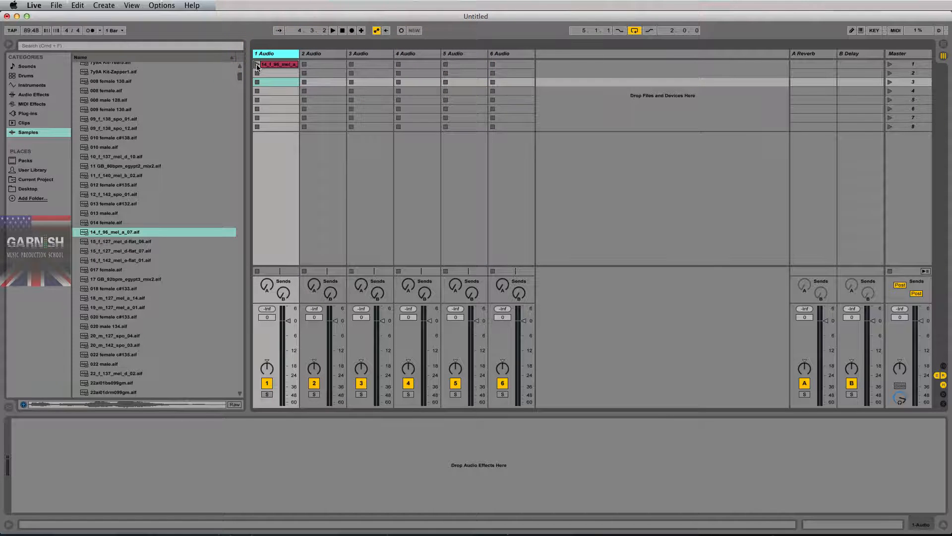
pyautogui.click(257, 65)
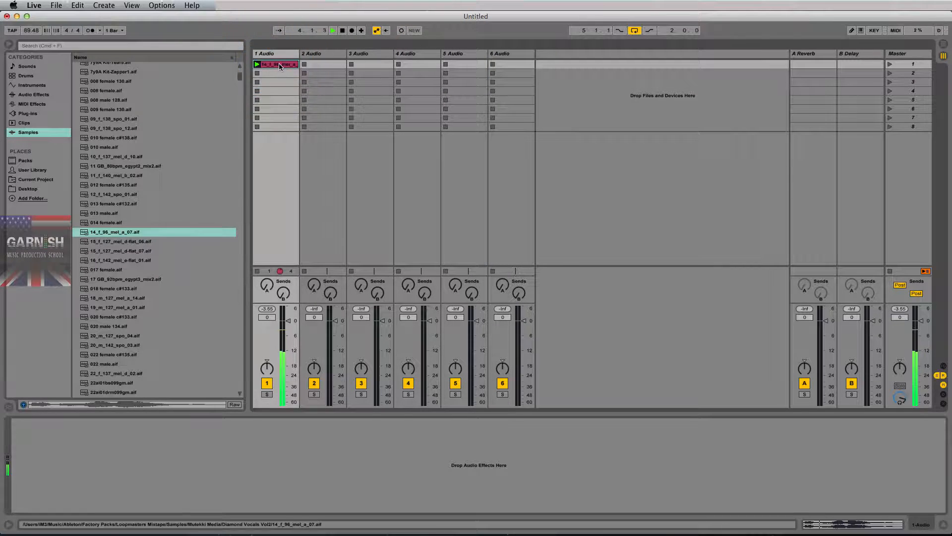
pyautogui.press('space')
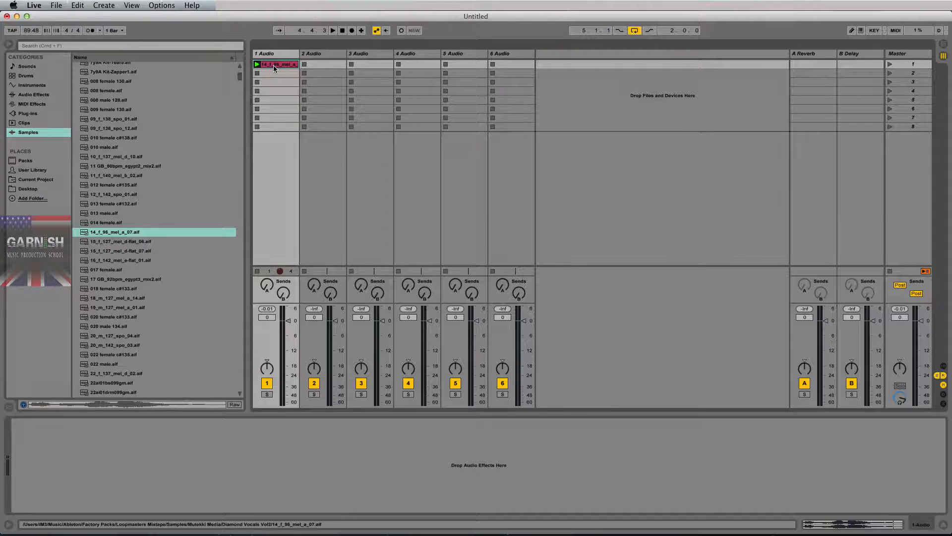
pyautogui.doubleClick(273, 64)
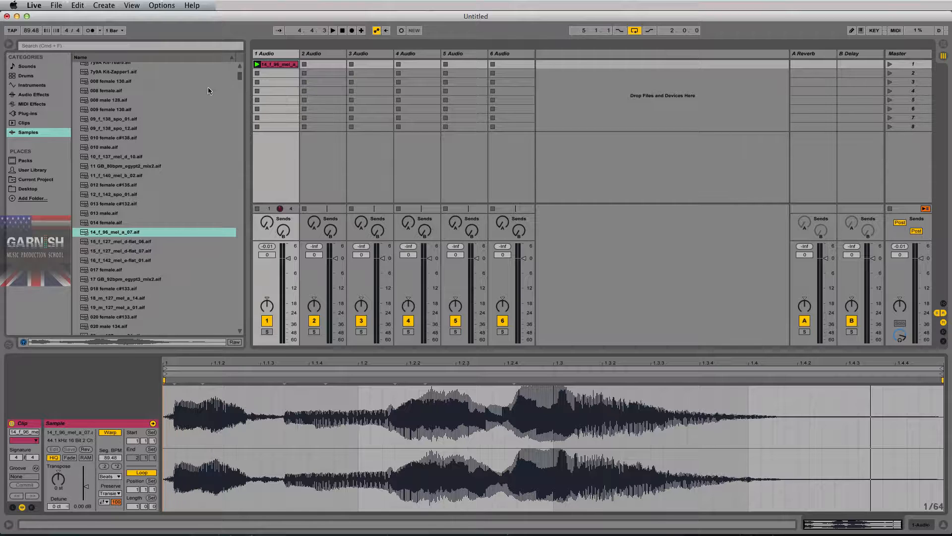
pyautogui.click(256, 65)
pyautogui.press('space')
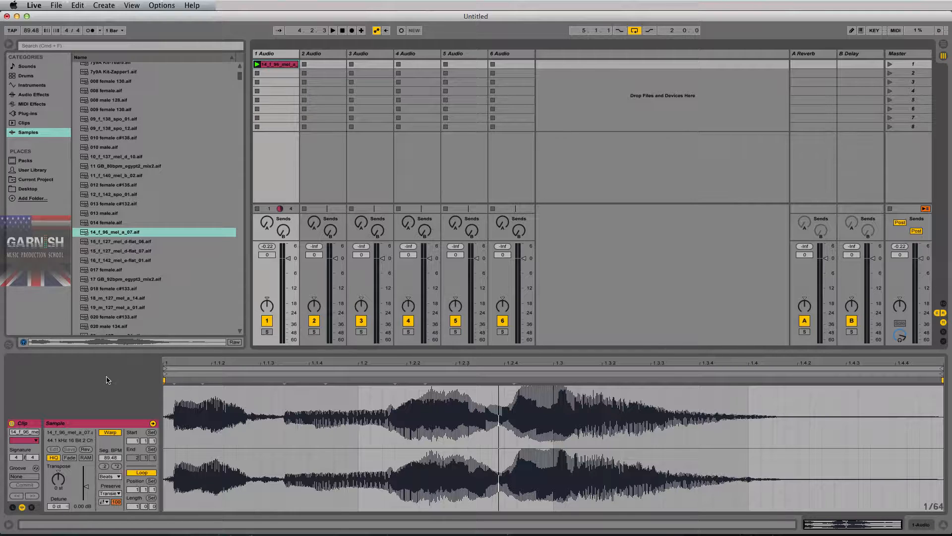
# Step: Review the Record, Warp and Launch preferences, including the default warp mode, and close the preferences
pyautogui.press('super+comma')
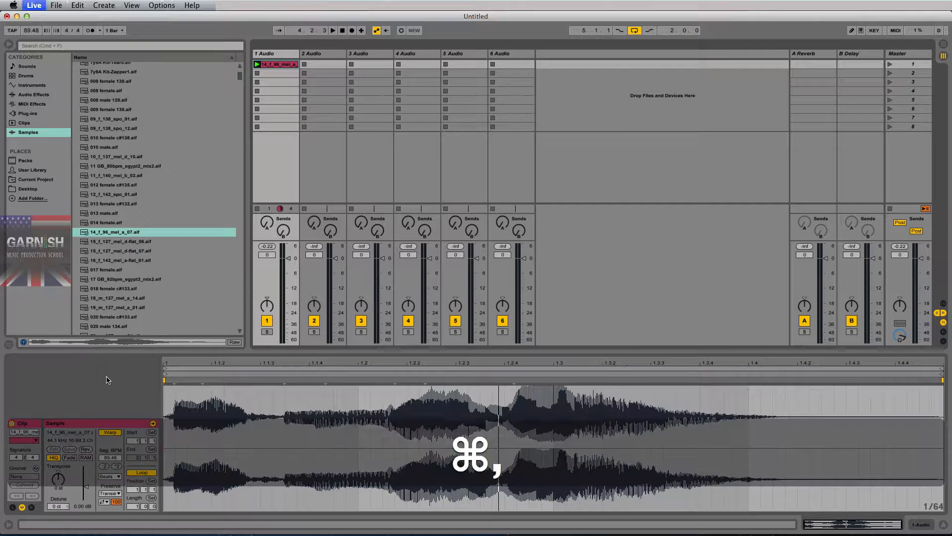
pyautogui.click(415, 120)
pyautogui.moveTo(415, 121); pyautogui.dragTo(400, 92)
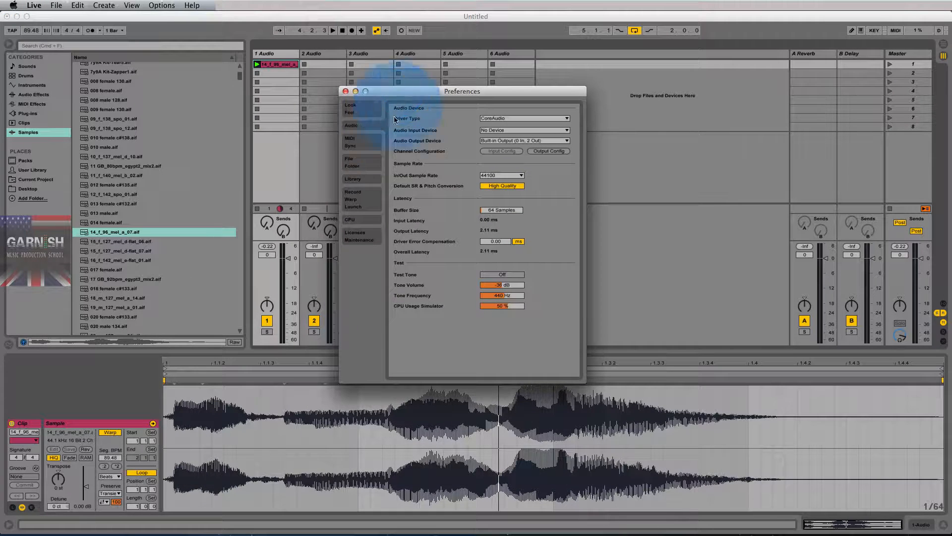
pyautogui.click(365, 201)
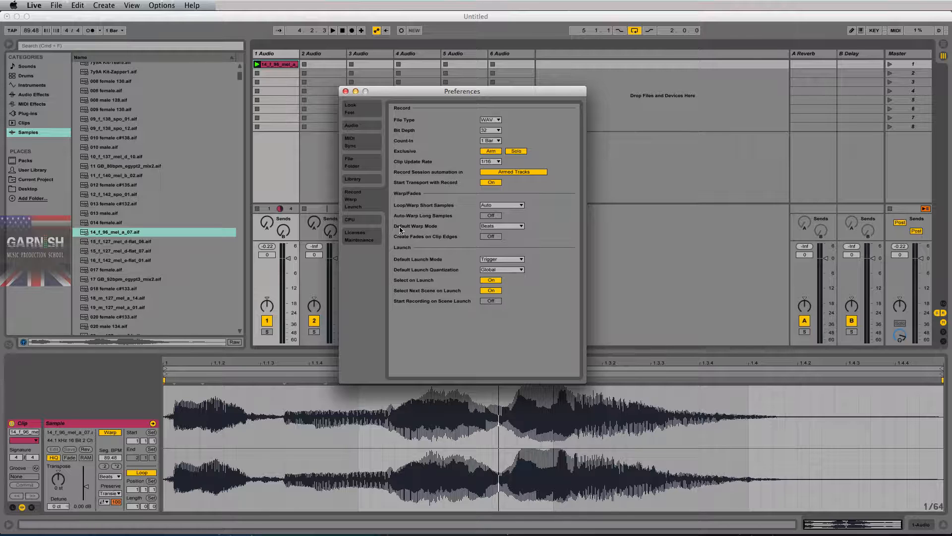
pyautogui.click(346, 91)
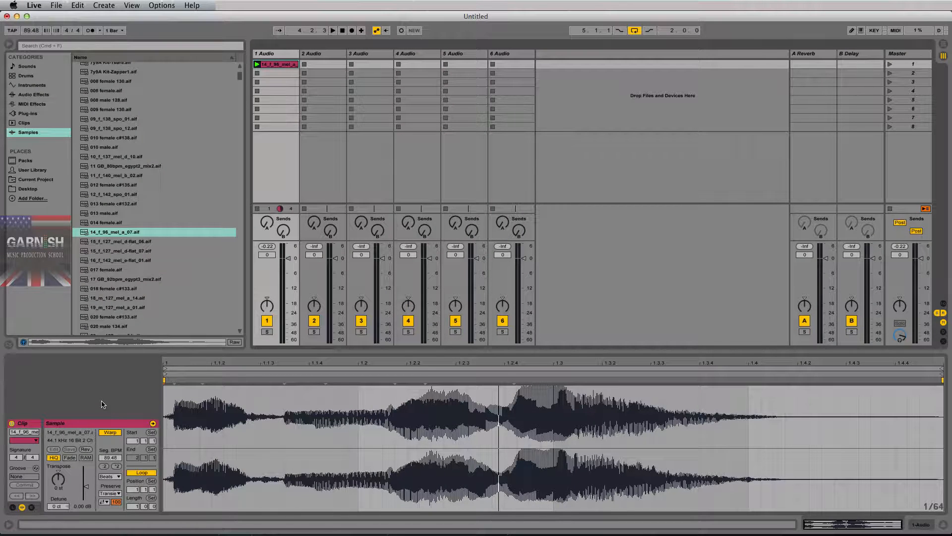
# Step: Set the vocal clip's warp mode to Tones and the song tempo to 125 BPM
pyautogui.click(115, 479)
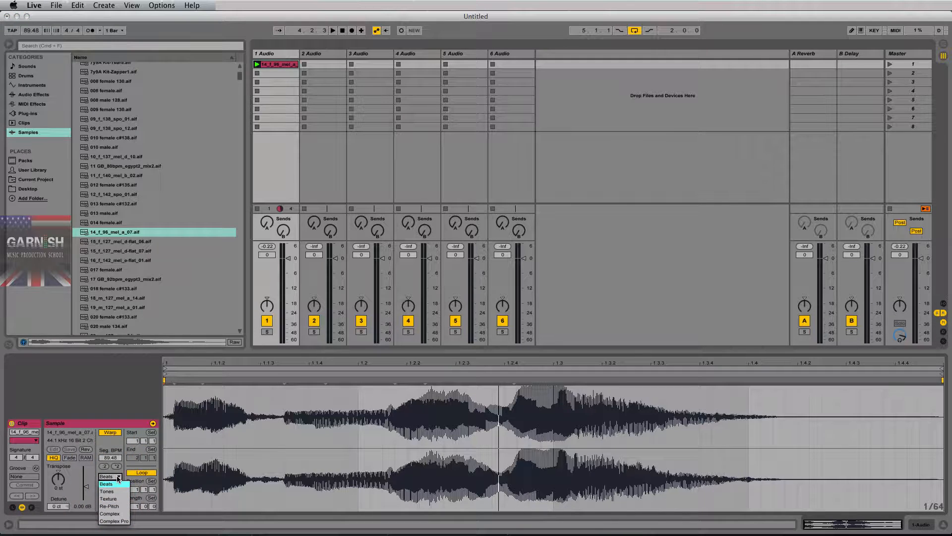
pyautogui.click(113, 492)
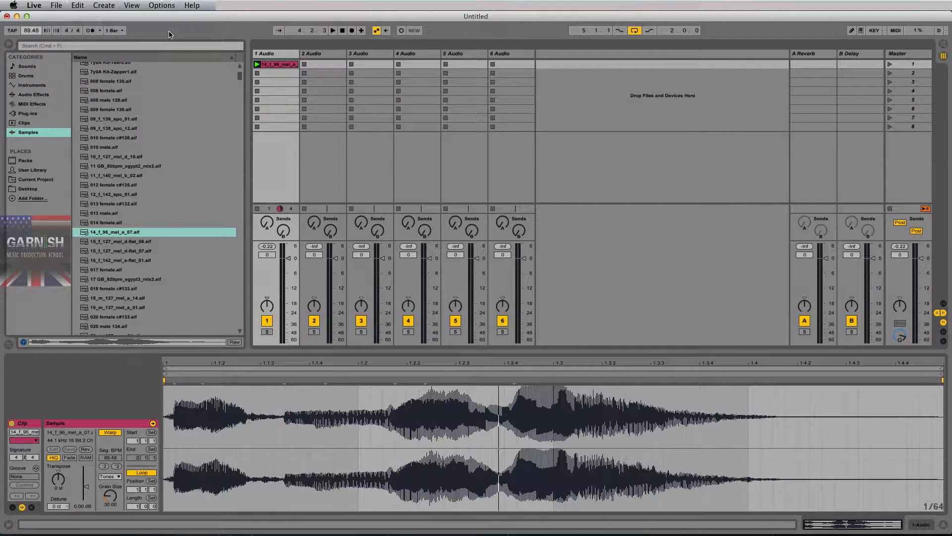
pyautogui.write('125')
pyautogui.press('Return')
pyautogui.scroll(-2, 201, 217)
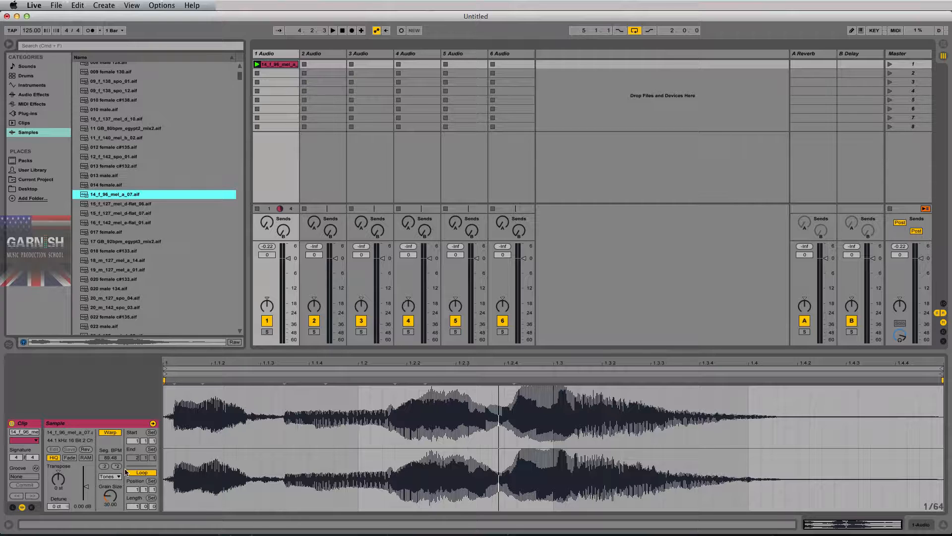
# Step: Change the vocal clip's warp mode to Beats and on to Texture, and play the clip to hear the effect
pyautogui.click(113, 477)
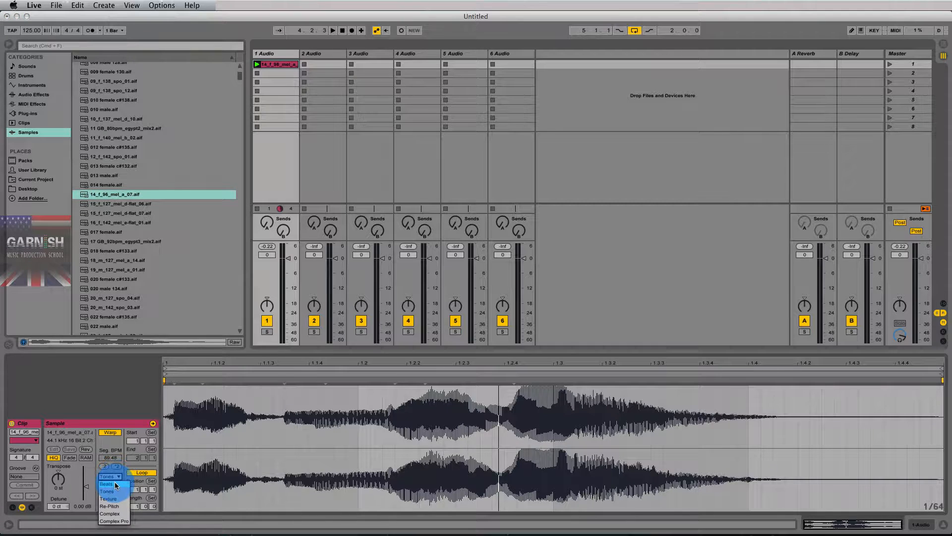
pyautogui.click(114, 482)
pyautogui.click(117, 476)
pyautogui.click(117, 499)
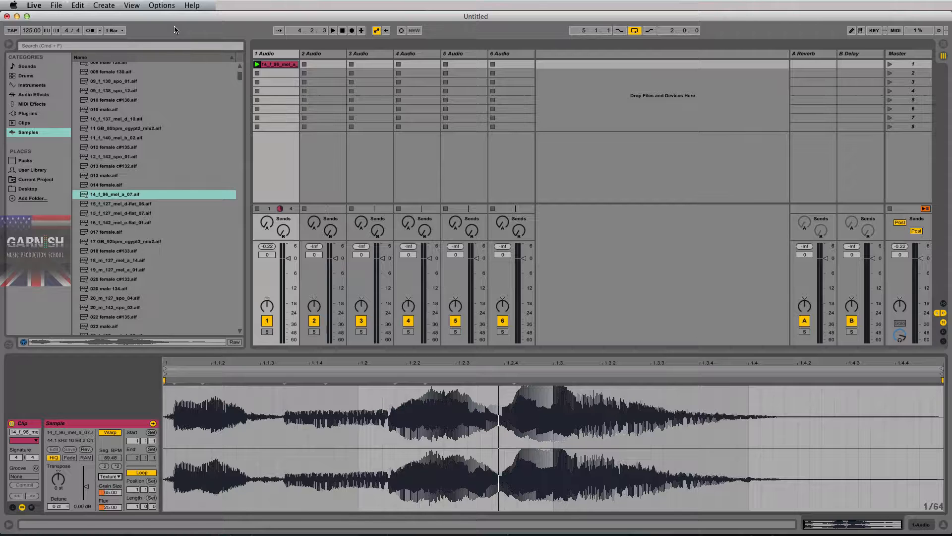
pyautogui.click(257, 65)
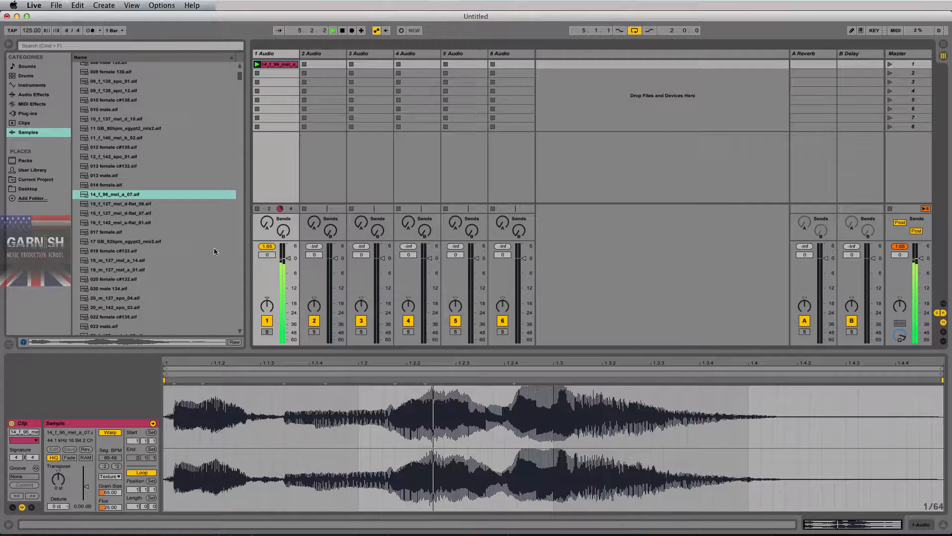
pyautogui.press('space')
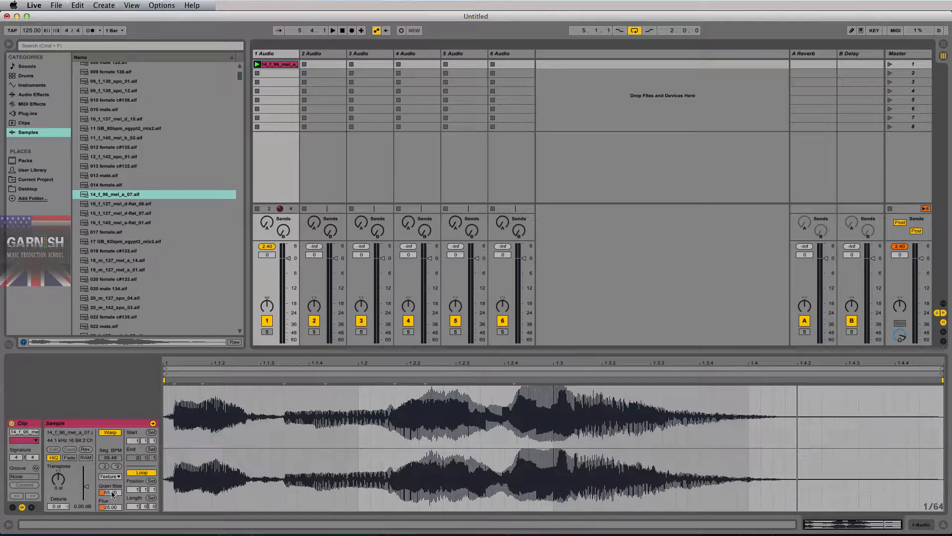
# Step: Halve the vocal clip's segment BPM and listen to it, and double it back up to 178.97
pyautogui.click(104, 466)
pyautogui.press('space')
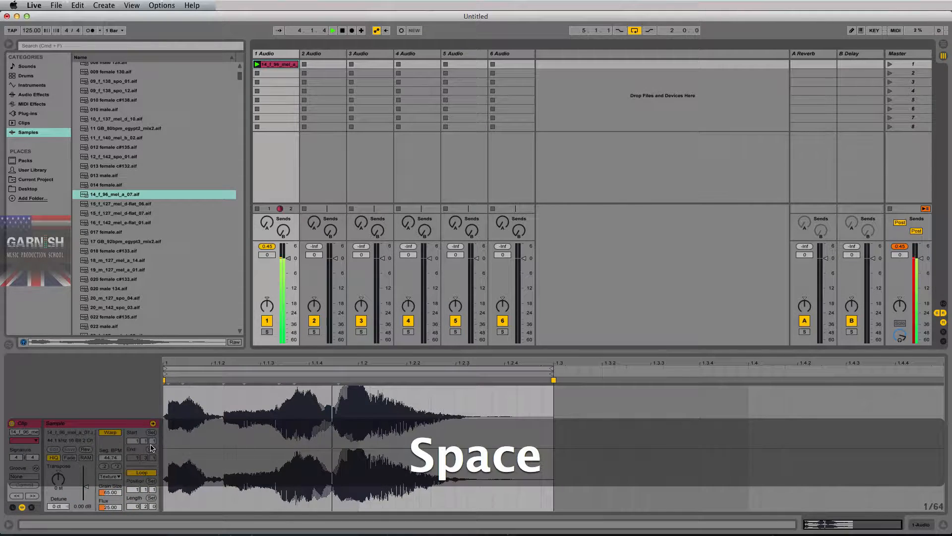
pyautogui.click(117, 468)
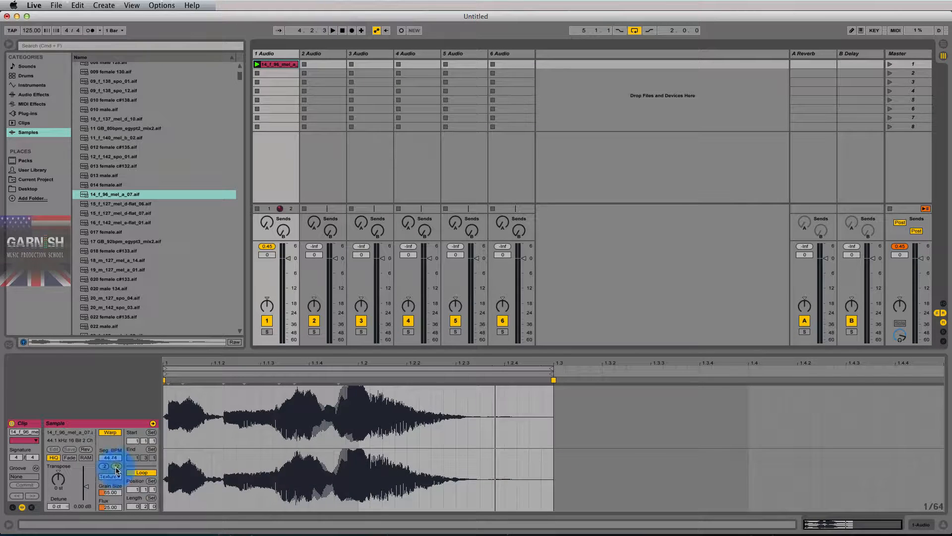
pyautogui.click(117, 466)
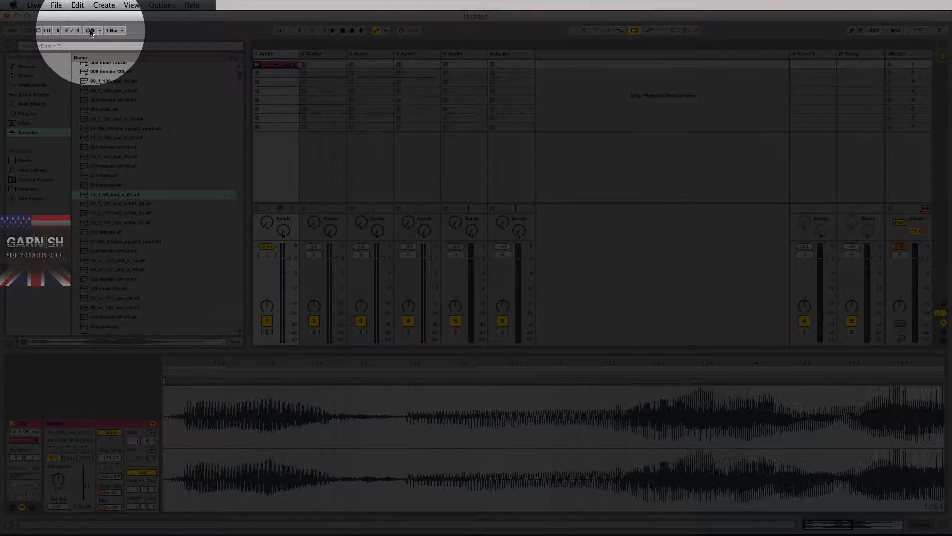
# Step: Turn on the metronome and play the vocal clip against it, showing the whole sample waveform
pyautogui.click(91, 32)
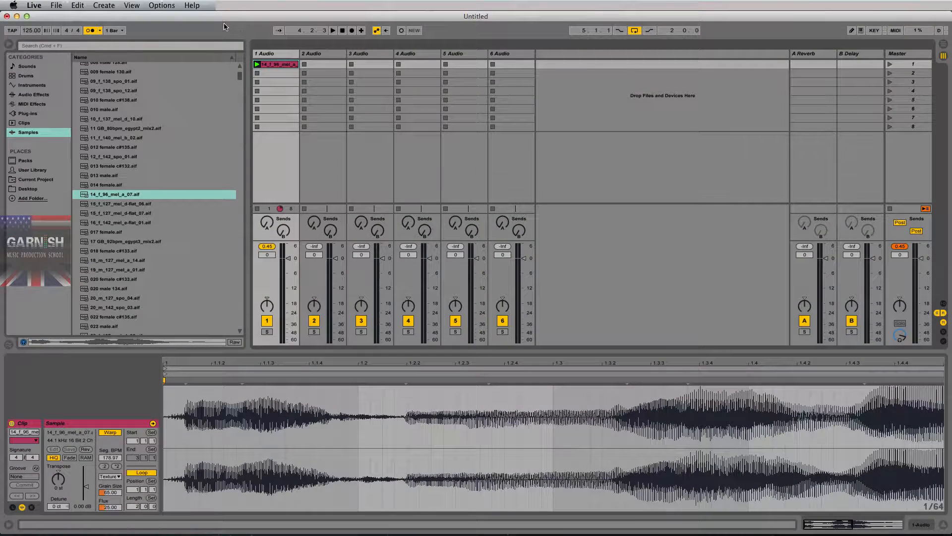
pyautogui.press('space')
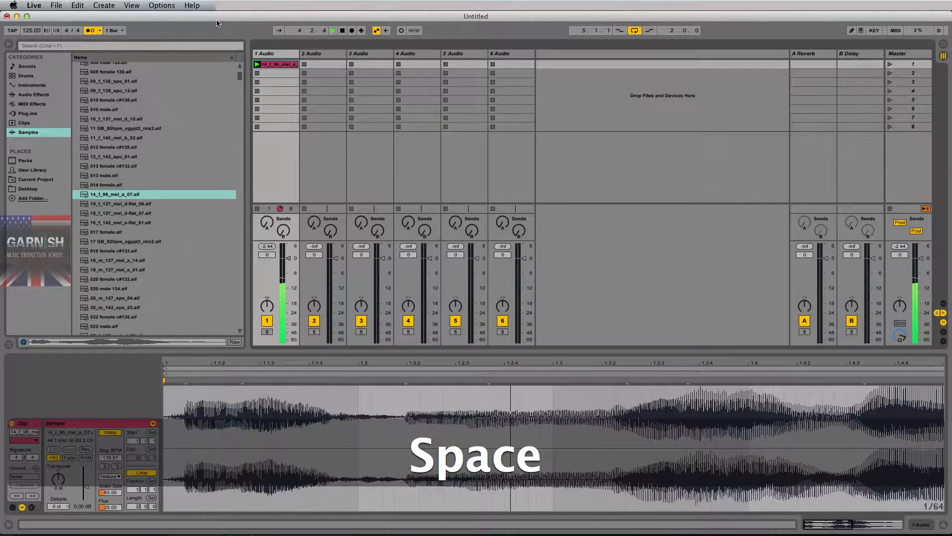
pyautogui.moveTo(411, 364); pyautogui.dragTo(389, 365)
pyautogui.press('space')
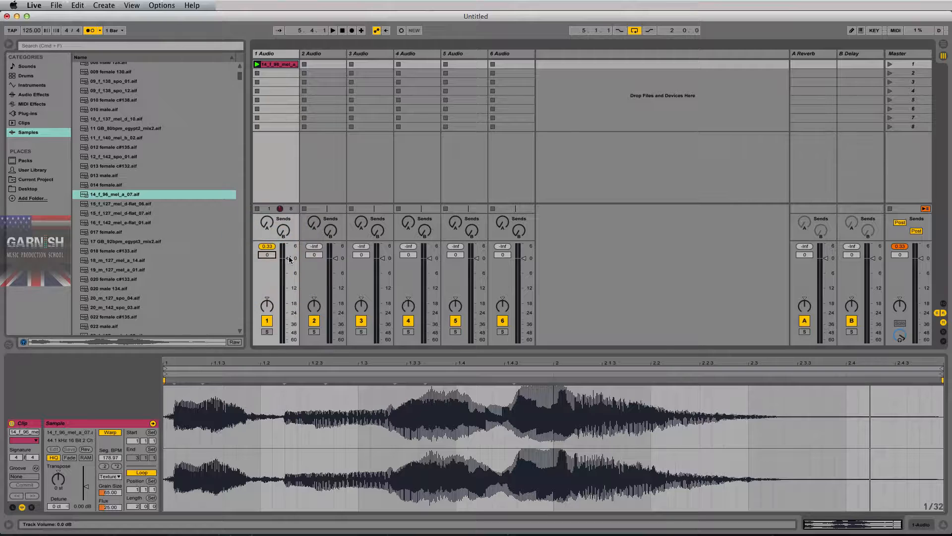
# Step: Set the volume of track 1 Audio to -3 dB and play the vocal clip with the metronome
pyautogui.write('-3')
pyautogui.press('Return')
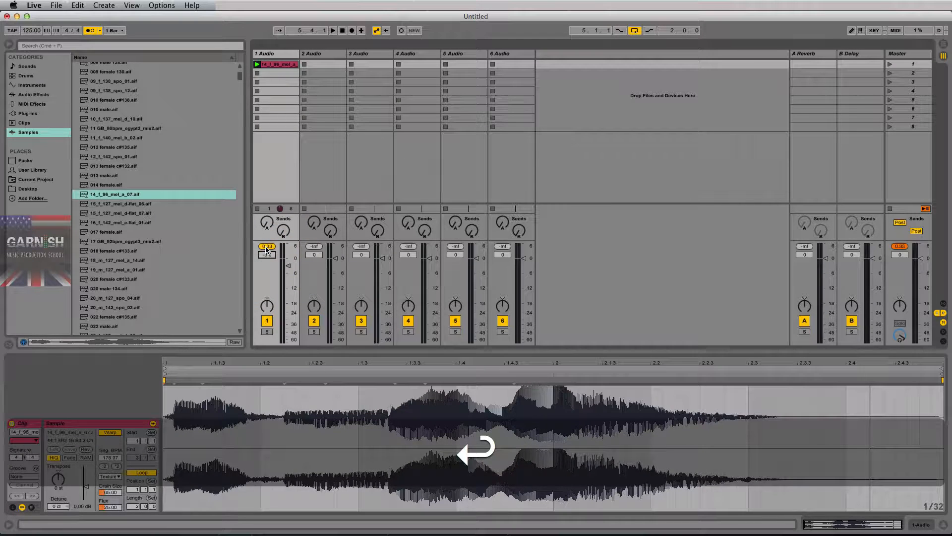
pyautogui.press('space')
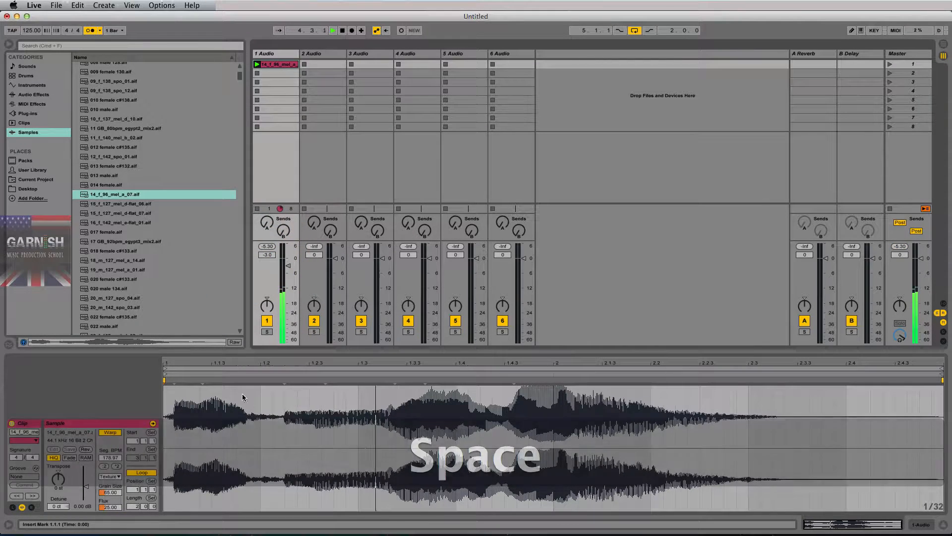
pyautogui.press('space')
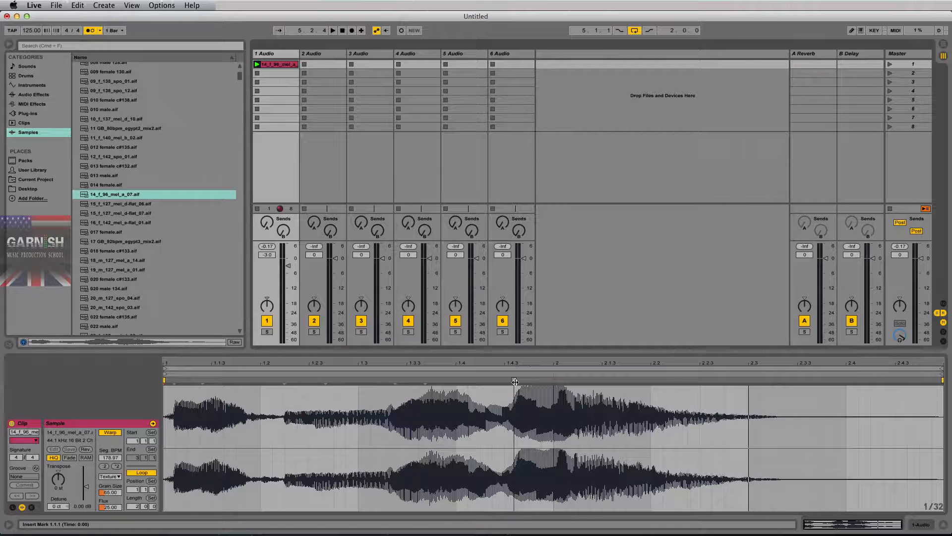
pyautogui.press('space')
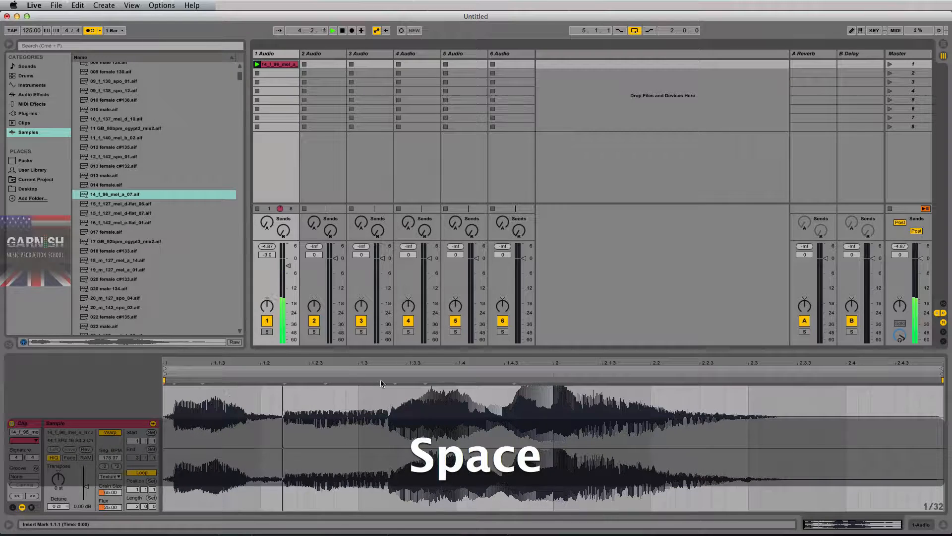
pyautogui.press('space')
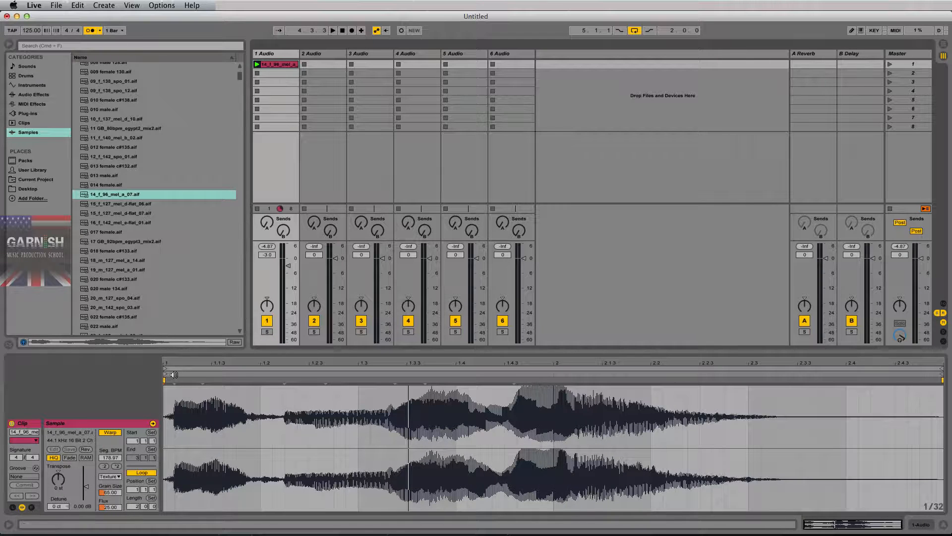
# Step: Set 1.1.1 at the first vocal transient, align the clip's start with it and play the clip
pyautogui.press('space')
pyautogui.rightClick(174, 381)
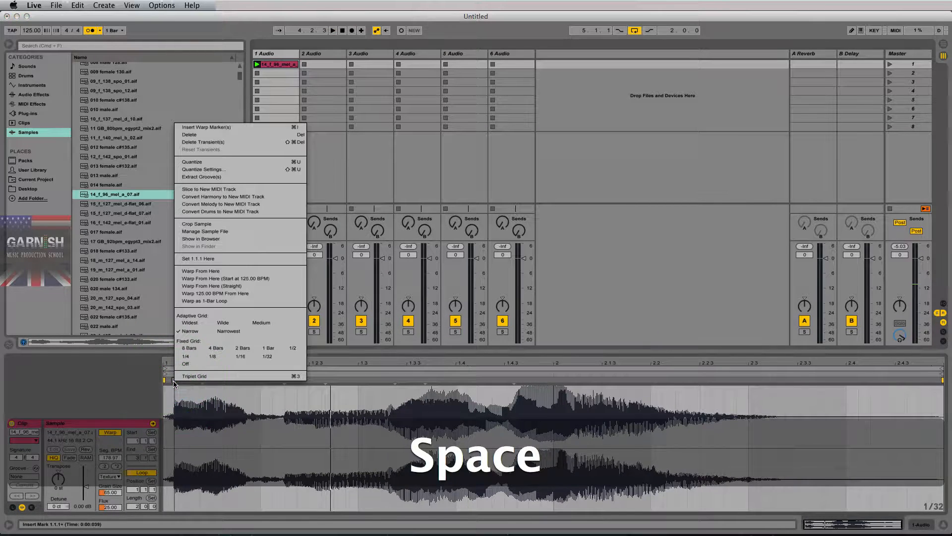
pyautogui.click(198, 260)
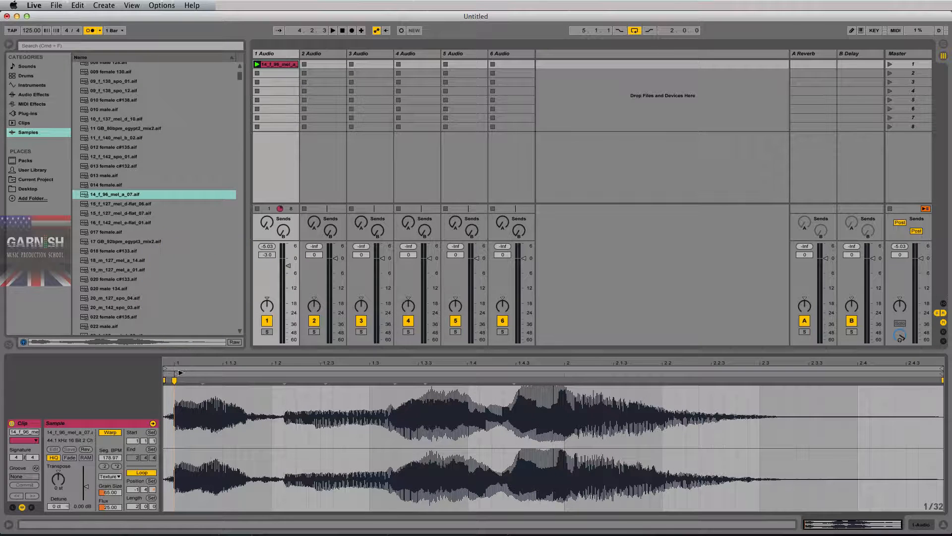
pyautogui.moveTo(166, 368); pyautogui.dragTo(176, 369)
pyautogui.press('space')
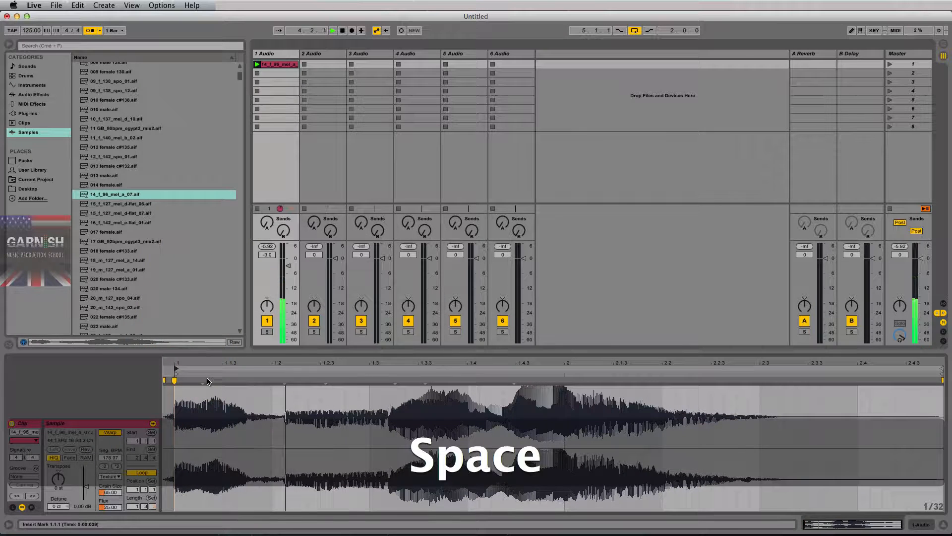
pyautogui.press('space')
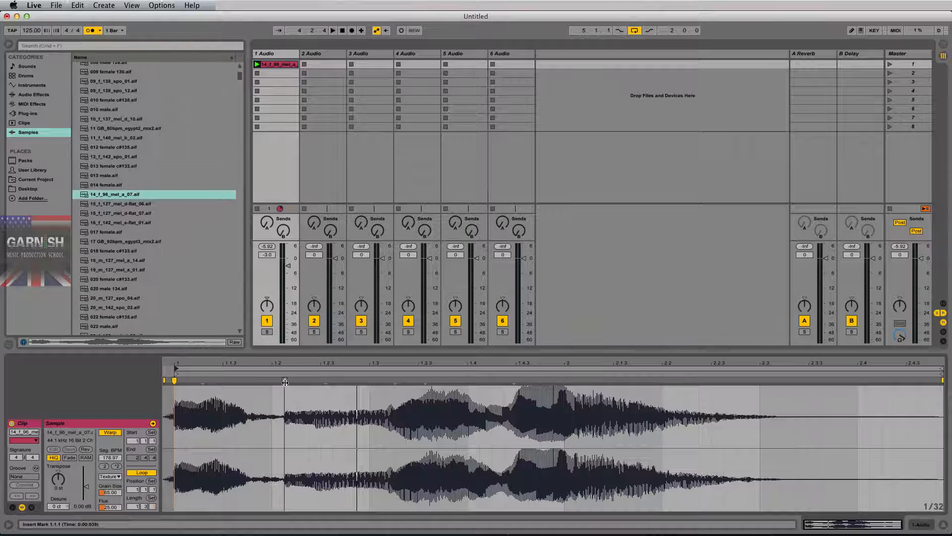
# Step: Insert a warp marker on the transient just after beat 1.2 and play the clip
pyautogui.click(174, 381)
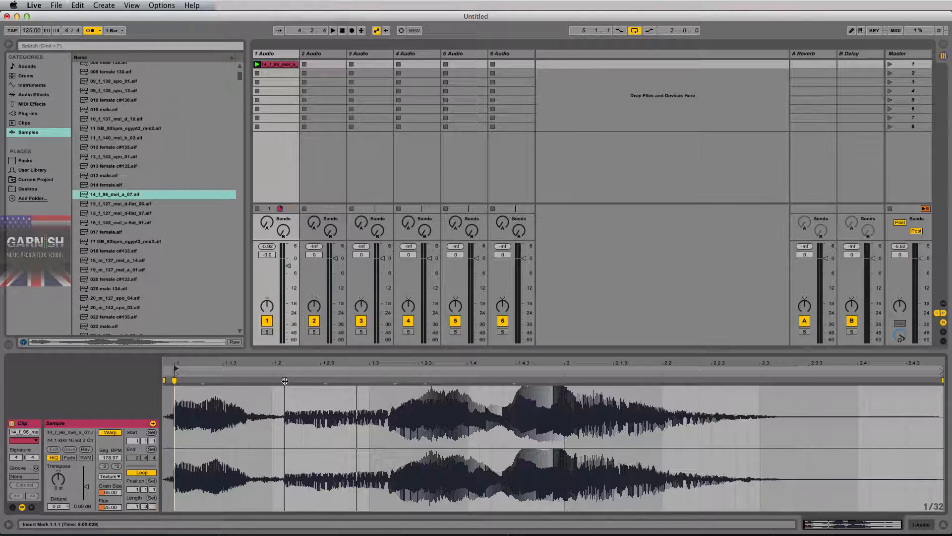
pyautogui.doubleClick(285, 381)
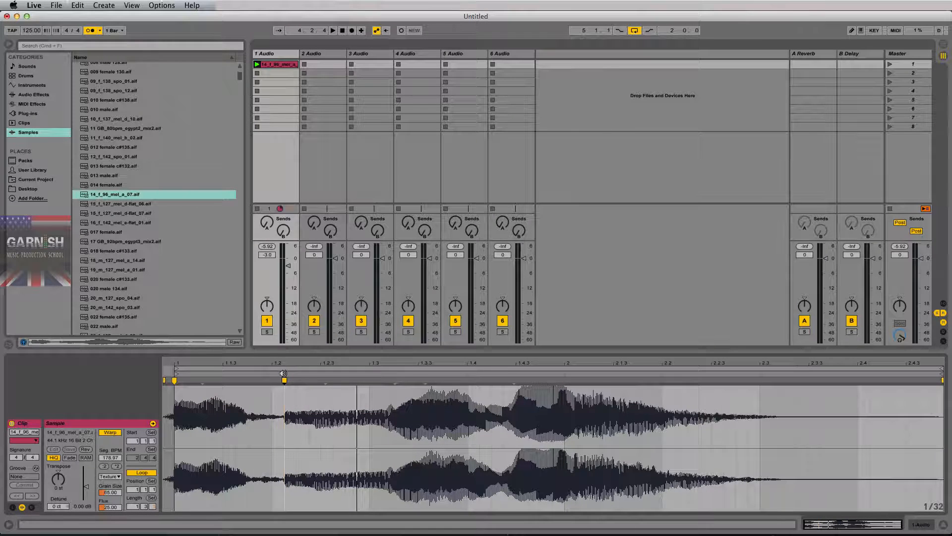
pyautogui.press('space')
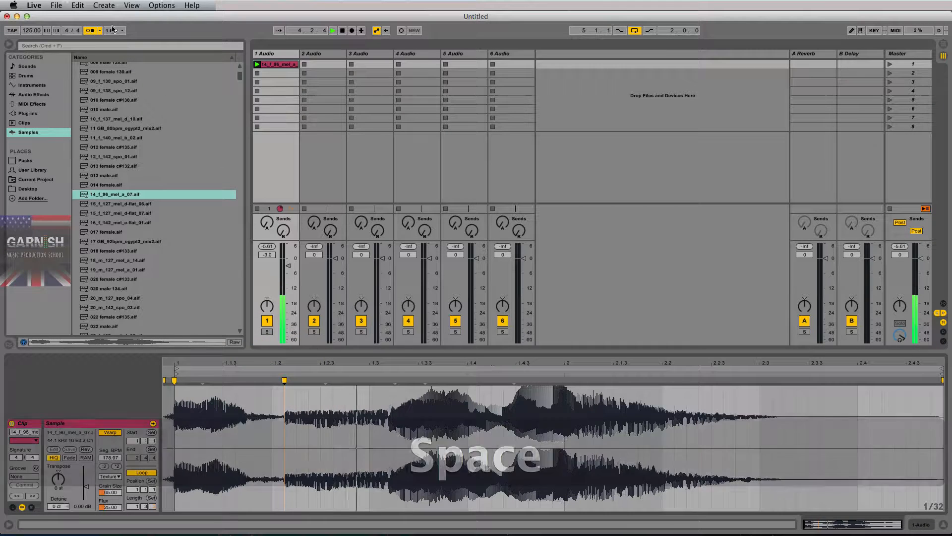
# Step: Set the global quantization to 1/16 and play the clip around the warp marker just after beat 1.2
pyautogui.moveTo(122, 32); pyautogui.dragTo(126, 138)
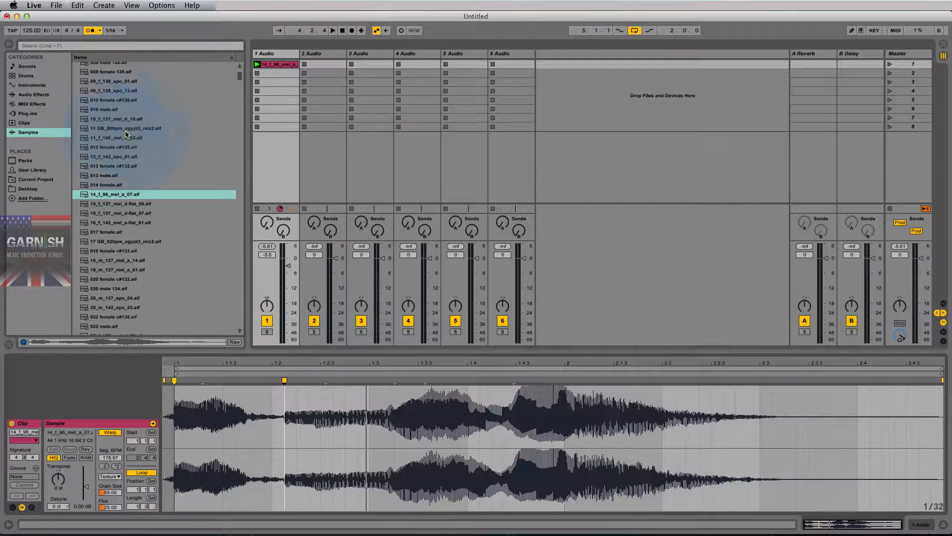
pyautogui.click(277, 378)
pyautogui.press('space')
pyautogui.click(284, 375)
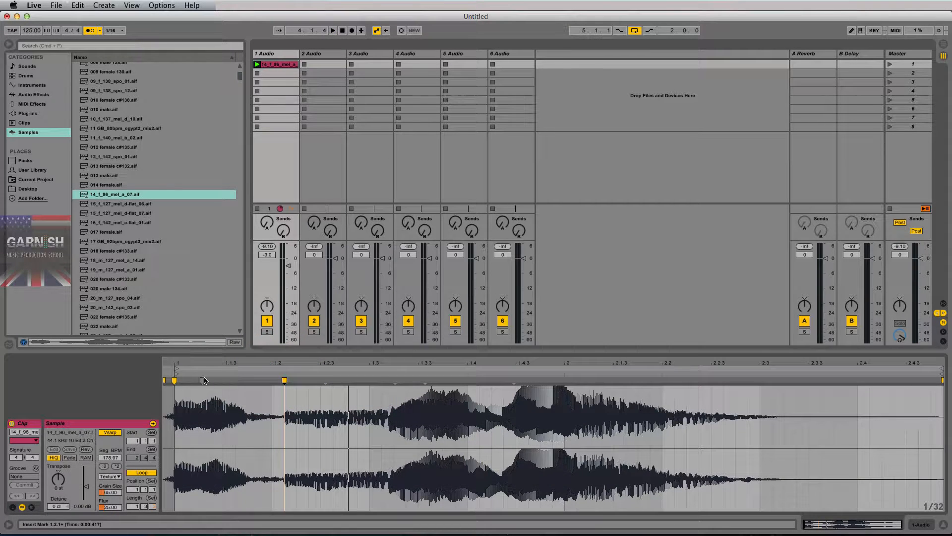
pyautogui.click(284, 382)
pyautogui.press('space')
# Step: Move the warp marker just after beat 1.2 to 1.2.3 and play the clip to hear the new timing
pyautogui.moveTo(287, 380); pyautogui.dragTo(339, 380)
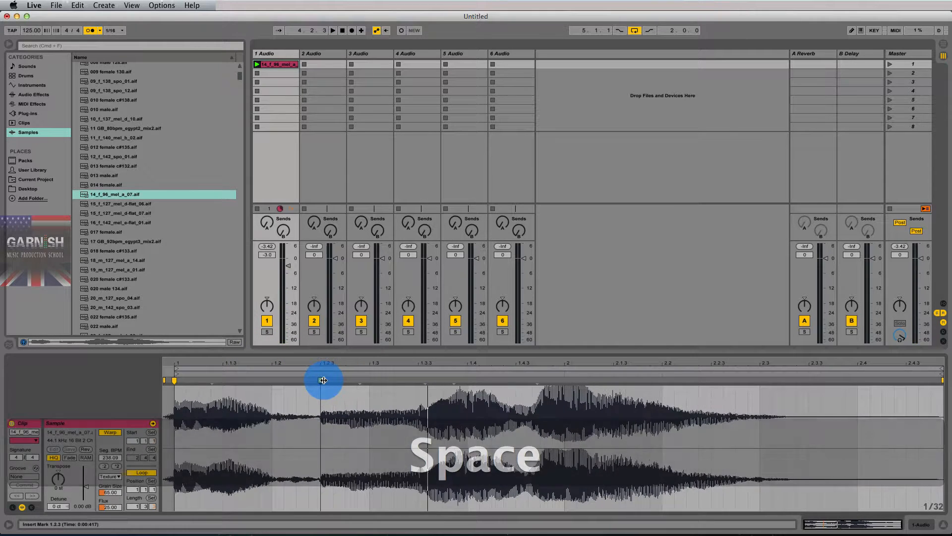
pyautogui.press('space')
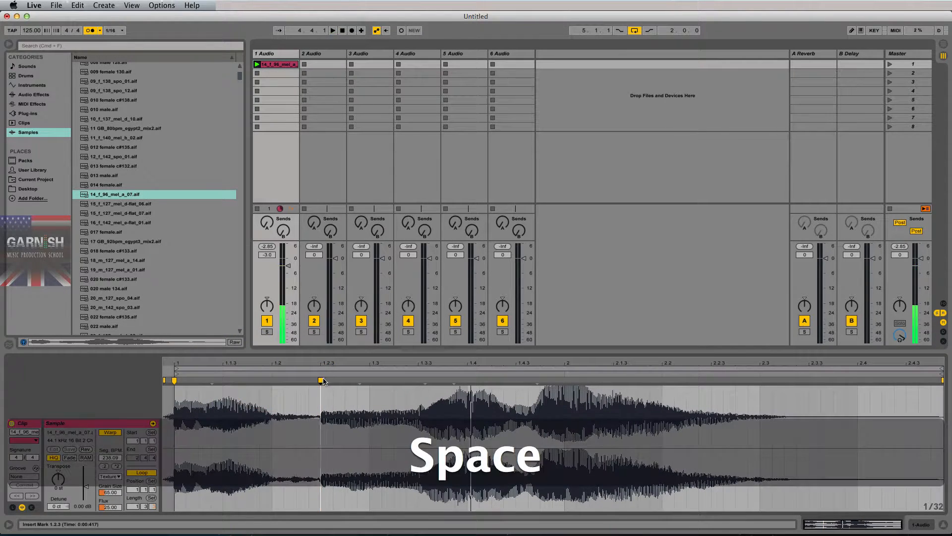
pyautogui.click(321, 381)
pyautogui.press('space')
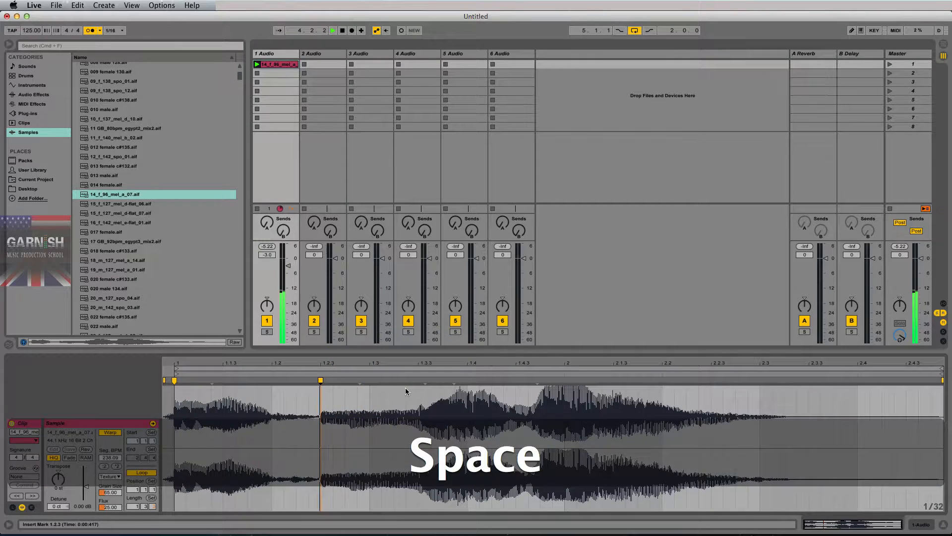
pyautogui.press('space')
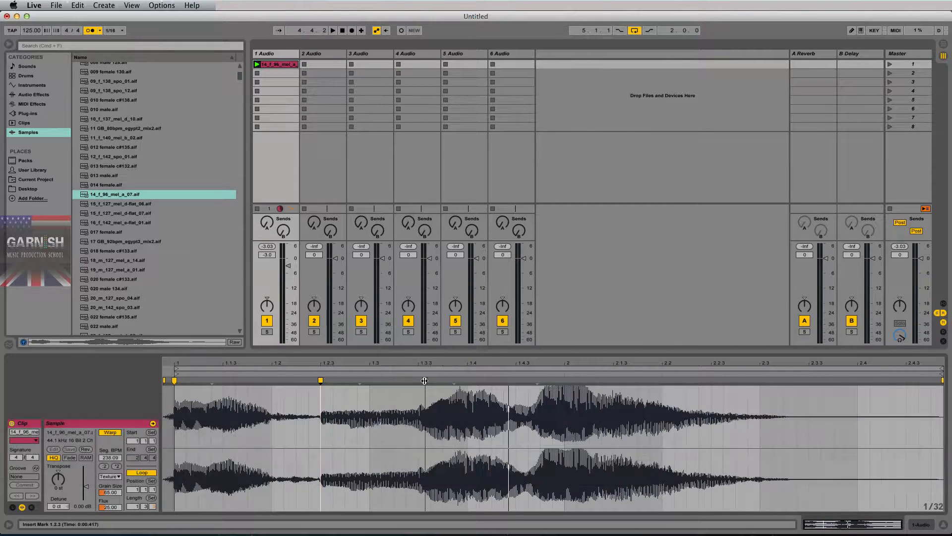
# Step: Pull the transient near 1.3.3 to 1.4 with a new warp marker and listen to the clip
pyautogui.moveTo(425, 381)
pyautogui.mouseDown()
pyautogui.moveTo(456, 381)
pyautogui.moveTo(393, 380)
pyautogui.moveTo(467, 379)
pyautogui.mouseUp()
pyautogui.press('space')
pyautogui.press('space')
pyautogui.press('space')
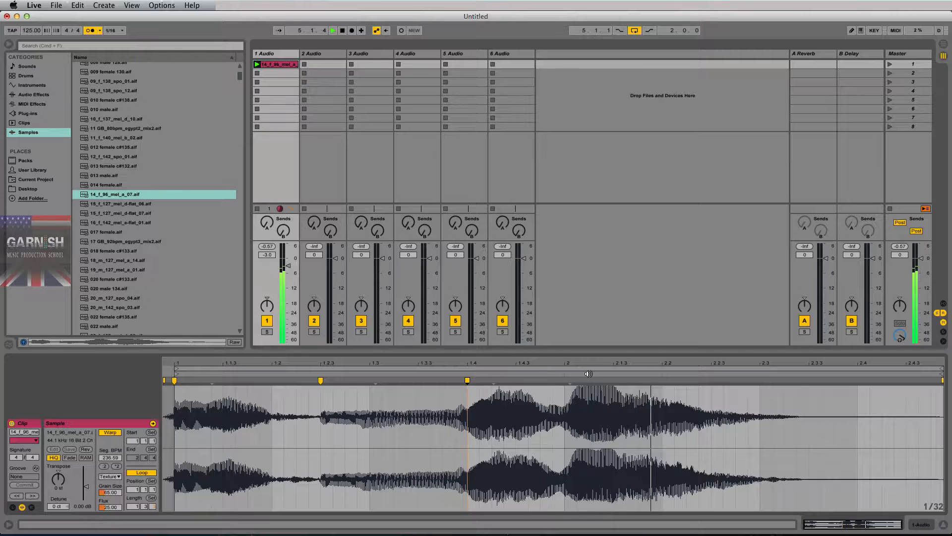
pyautogui.press('space')
# Step: Add a warp marker on the transient just after beat 2, stretch it to 2.2 and play the clip
pyautogui.click(570, 380)
pyautogui.moveTo(570, 380); pyautogui.dragTo(662, 382)
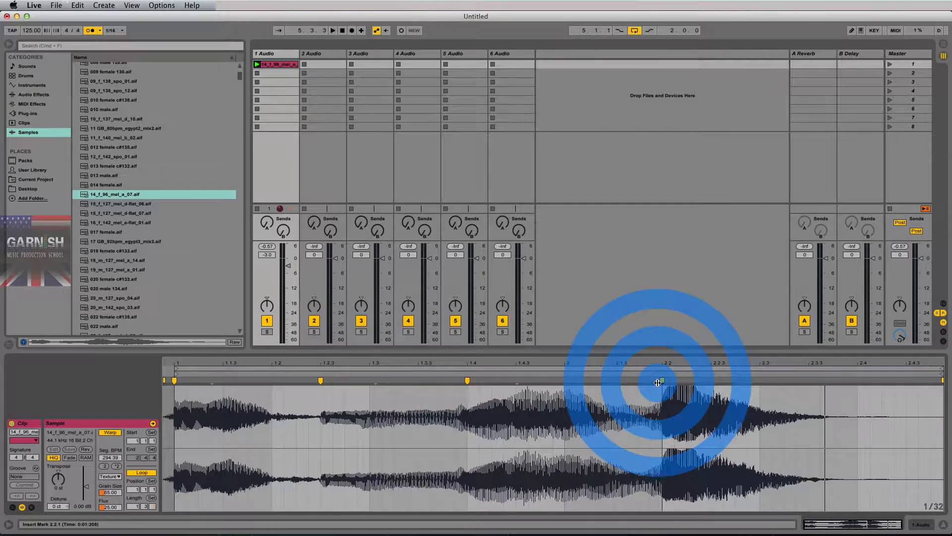
pyautogui.press('space')
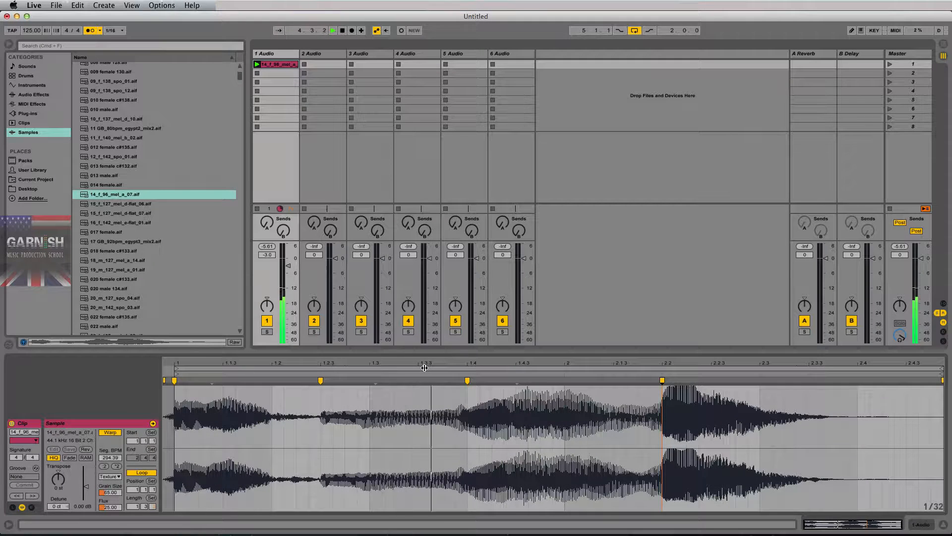
pyautogui.press('space')
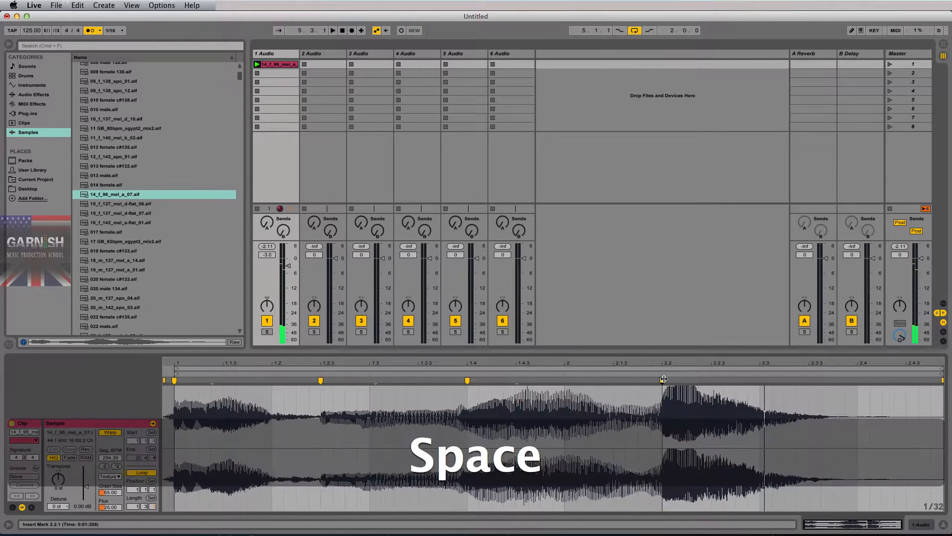
# Step: Move the warp marker at 2.2 back to beat 2 and play the clip
pyautogui.moveTo(665, 386); pyautogui.dragTo(565, 384)
pyautogui.press('space')
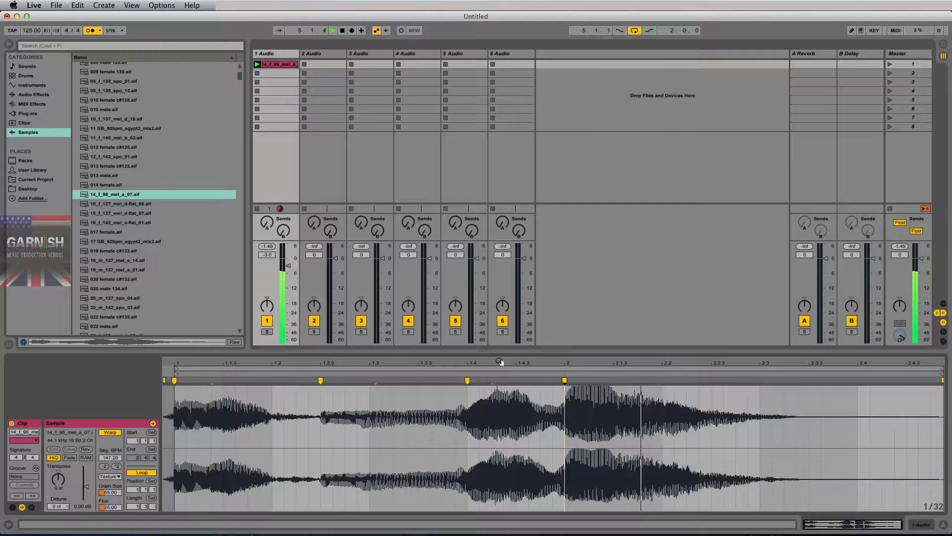
pyautogui.press('space')
# Step: Try the warp marker at 1.4 slightly earlier, at 1.3.4, and play the clip
pyautogui.click(467, 380)
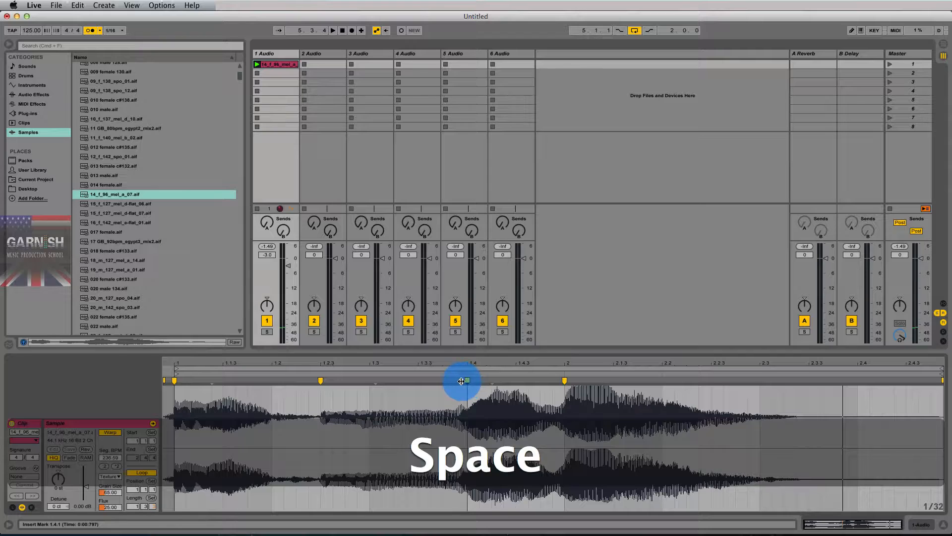
pyautogui.moveTo(461, 380); pyautogui.dragTo(449, 381)
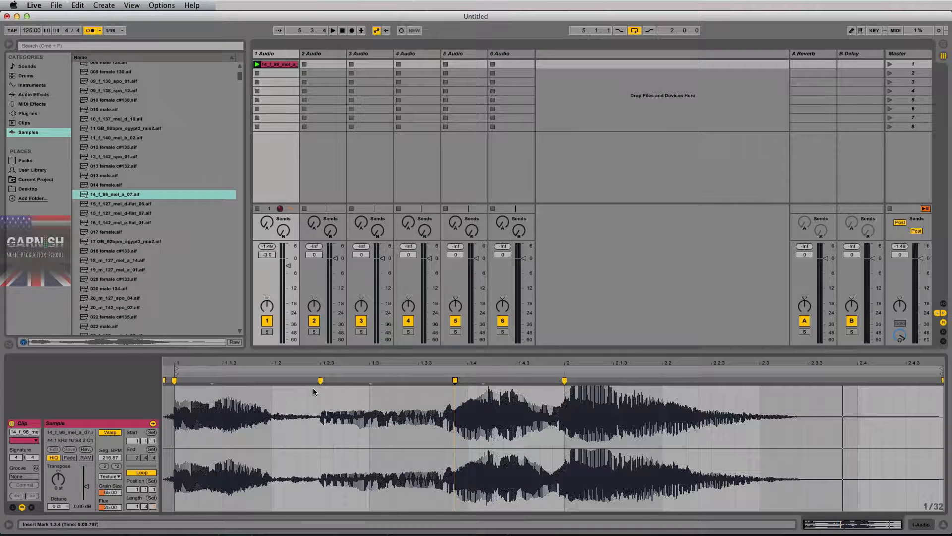
pyautogui.press('space')
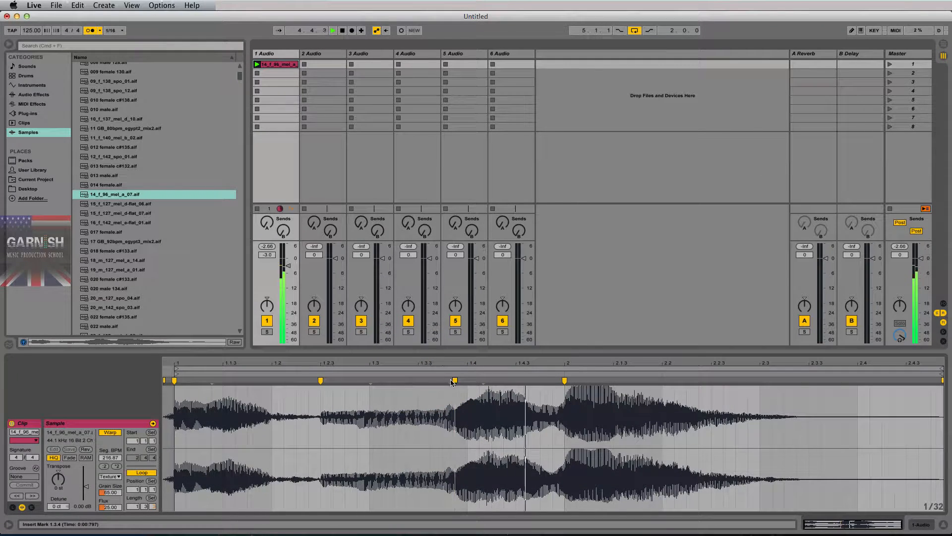
pyautogui.press('space')
# Step: Return the warp marker at 1.3.4 to 1.4 and listen to the clip
pyautogui.moveTo(452, 382)
pyautogui.mouseDown()
pyautogui.moveTo(432, 382)
pyautogui.moveTo(471, 380)
pyautogui.mouseUp()
pyautogui.press('space')
pyautogui.press('space')
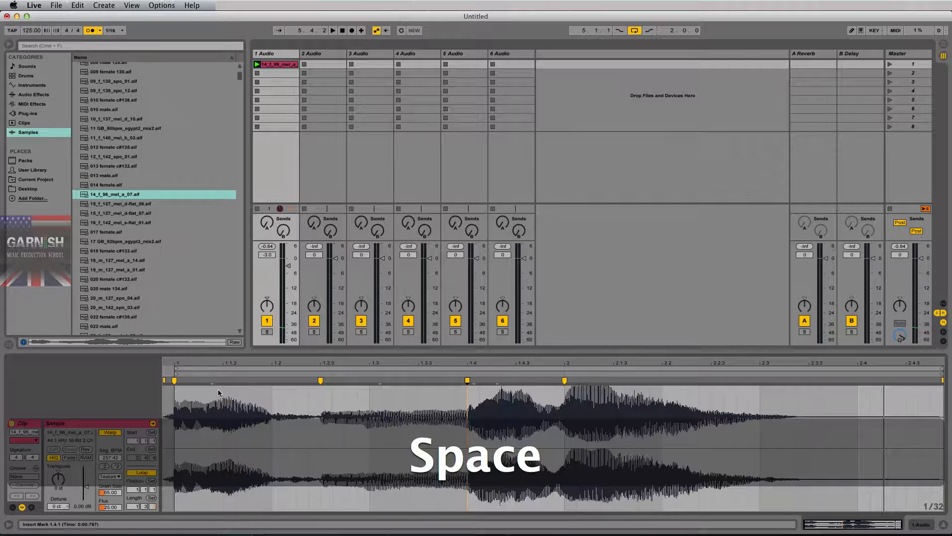
# Step: Play the clip from around 1.2.3 and insert a warp marker on the transient near beat 1.3
pyautogui.click(319, 372)
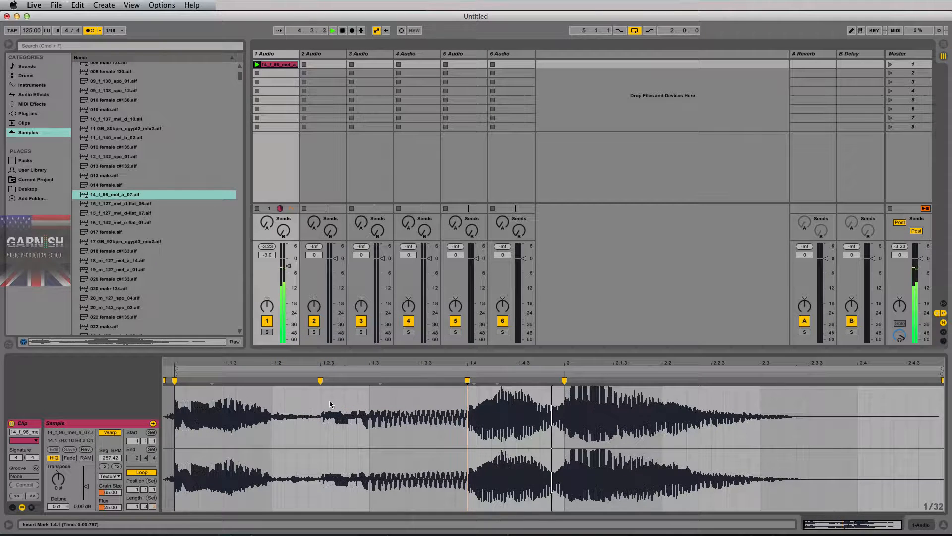
pyautogui.press('space')
pyautogui.doubleClick(377, 380)
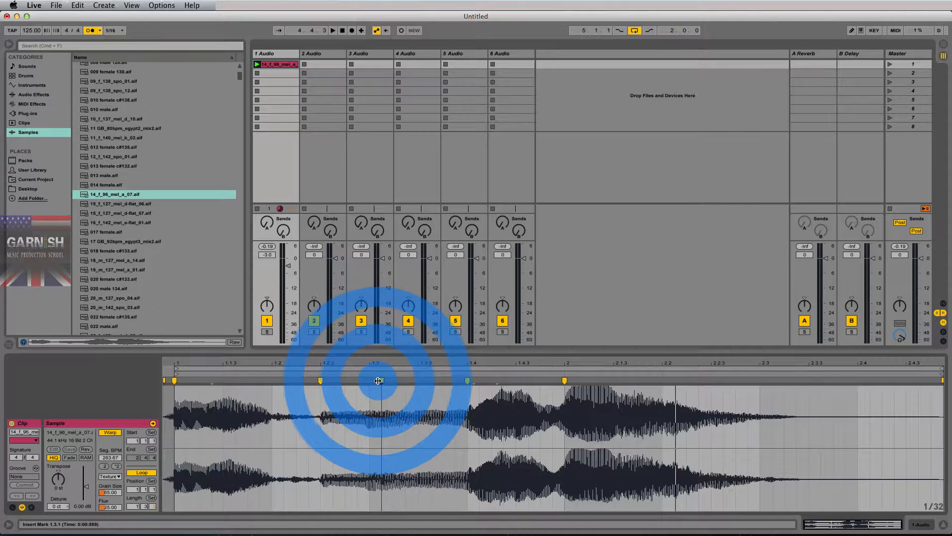
# Step: Try the warp marker near beat 1.3 slightly earlier, just before the beat line, and play the clip
pyautogui.moveTo(376, 380)
pyautogui.mouseDown()
pyautogui.moveTo(391, 383)
pyautogui.moveTo(365, 381)
pyautogui.moveTo(418, 382)
pyautogui.moveTo(372, 386)
pyautogui.mouseUp()
pyautogui.press('space')
pyautogui.press('space')
pyautogui.press('space')
pyautogui.press('space')
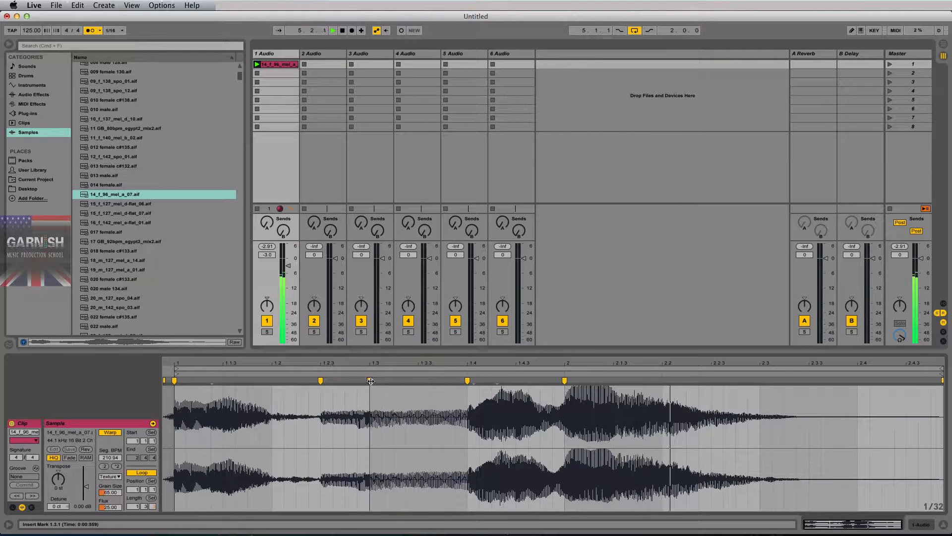
# Step: Move the warp marker near beat 1.3 slightly later, just past the beat line, and play the clip
pyautogui.press('space')
pyautogui.moveTo(370, 380)
pyautogui.mouseDown()
pyautogui.moveTo(400, 382)
pyautogui.moveTo(382, 380)
pyautogui.mouseUp()
pyautogui.press('space')
pyautogui.click(389, 380)
pyautogui.press('space')
pyautogui.press('space')
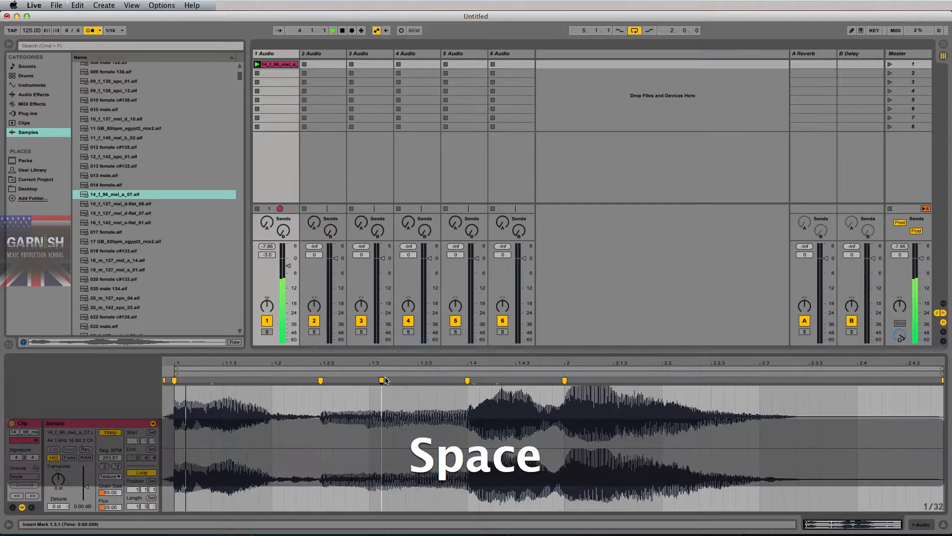
# Step: Try the warp marker at 1.2.3 slightly earlier, off the grid, and play the clip
pyautogui.keyDown('super'); pyautogui.click(319, 381); pyautogui.keyUp('super')
pyautogui.moveTo(319, 381); pyautogui.dragTo(317, 381)
pyautogui.press('space')
pyautogui.press('space')
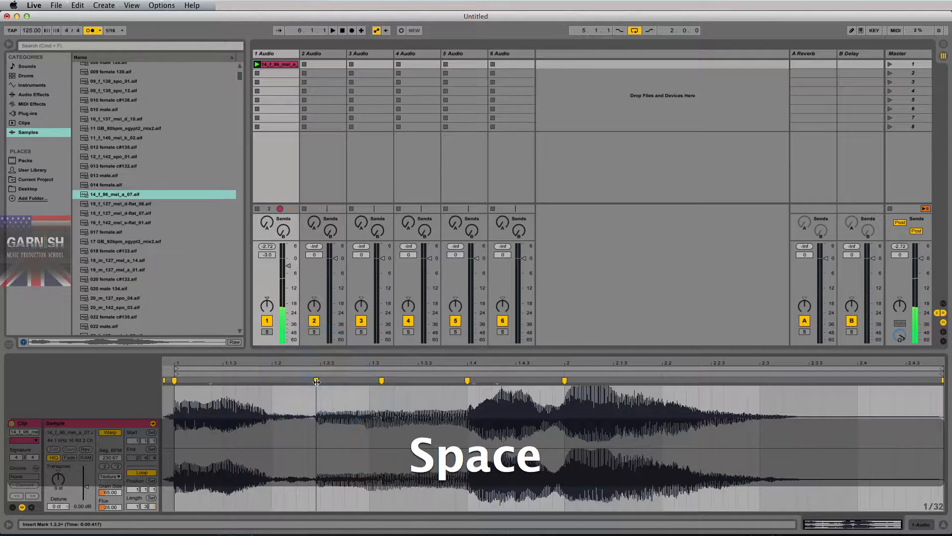
pyautogui.press('space')
pyautogui.press('space')
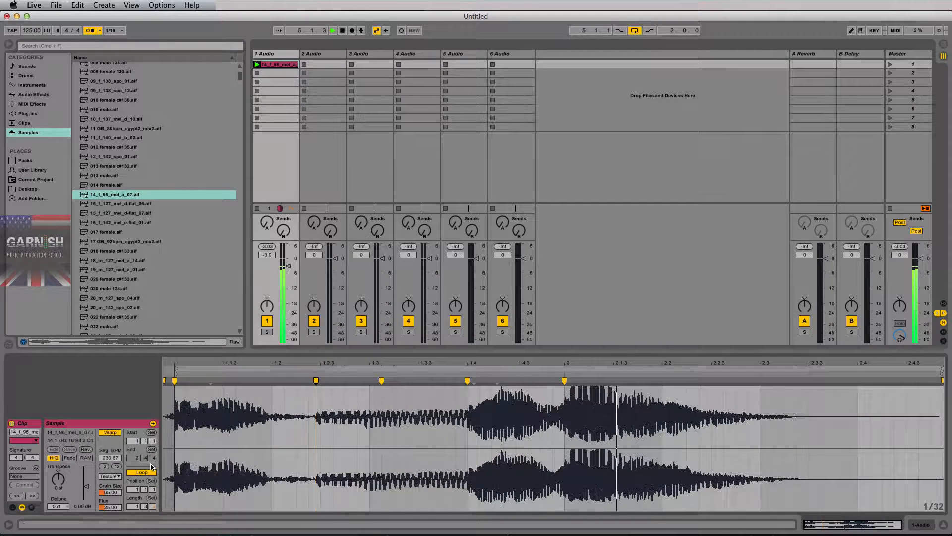
pyautogui.press('space')
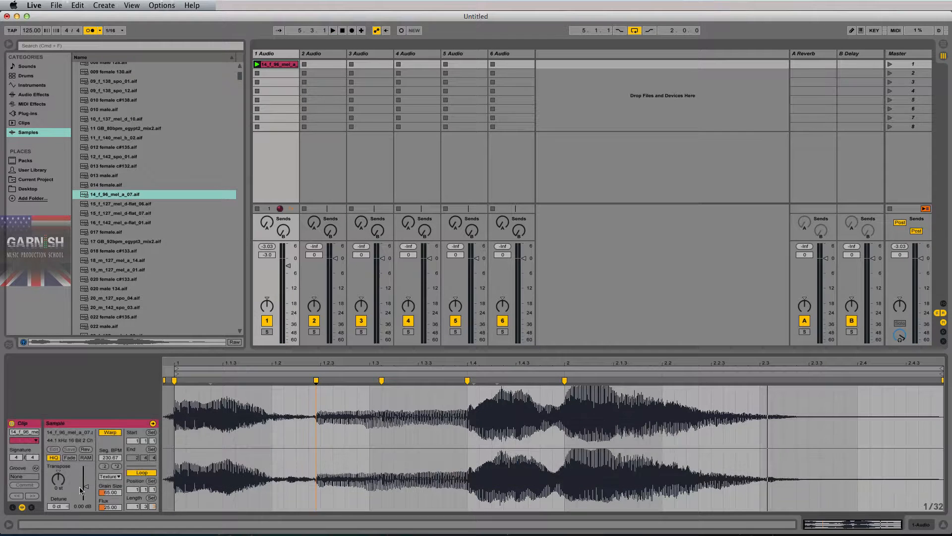
# Step: Change the clip's warp mode to Tones and play it
pyautogui.click(114, 476)
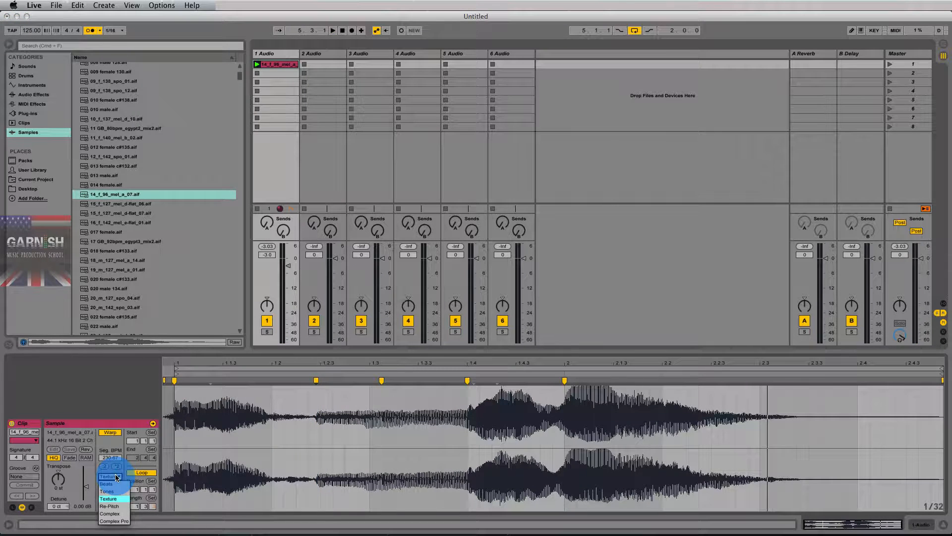
pyautogui.click(108, 488)
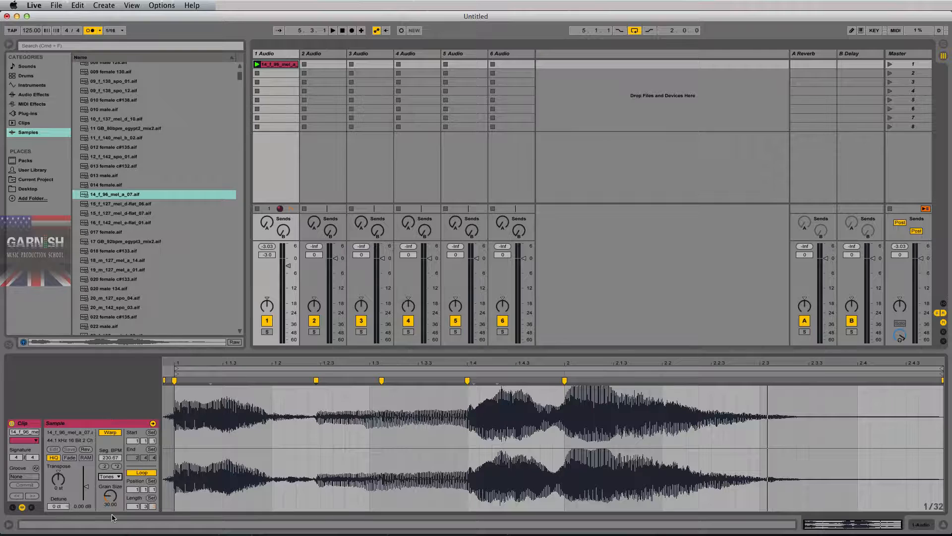
pyautogui.press('space')
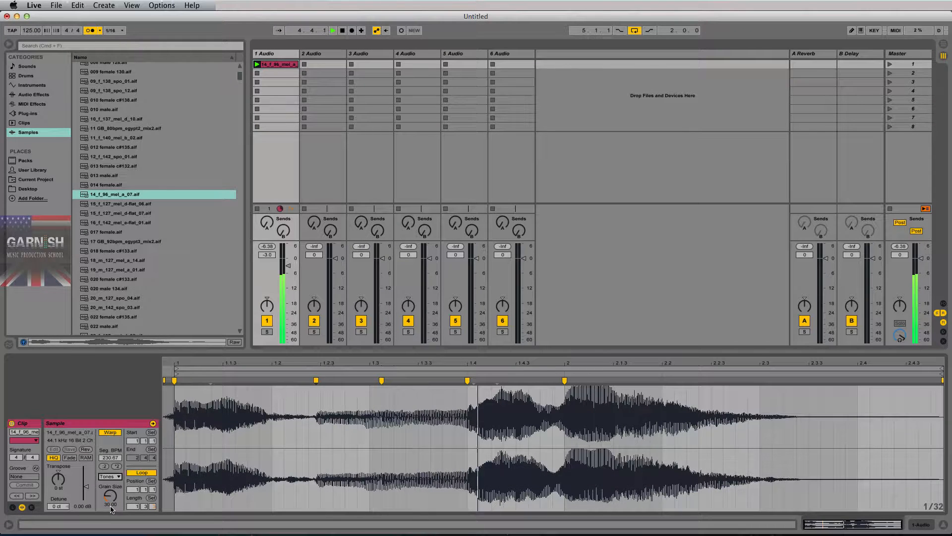
pyautogui.press('space')
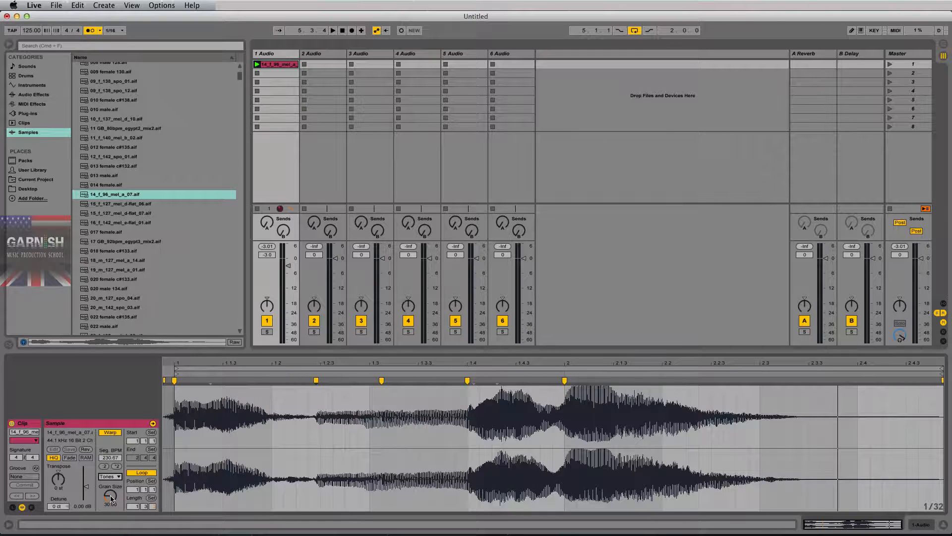
# Step: Raise the Tones grain size to 52.51 and play the clip
pyautogui.click(111, 497)
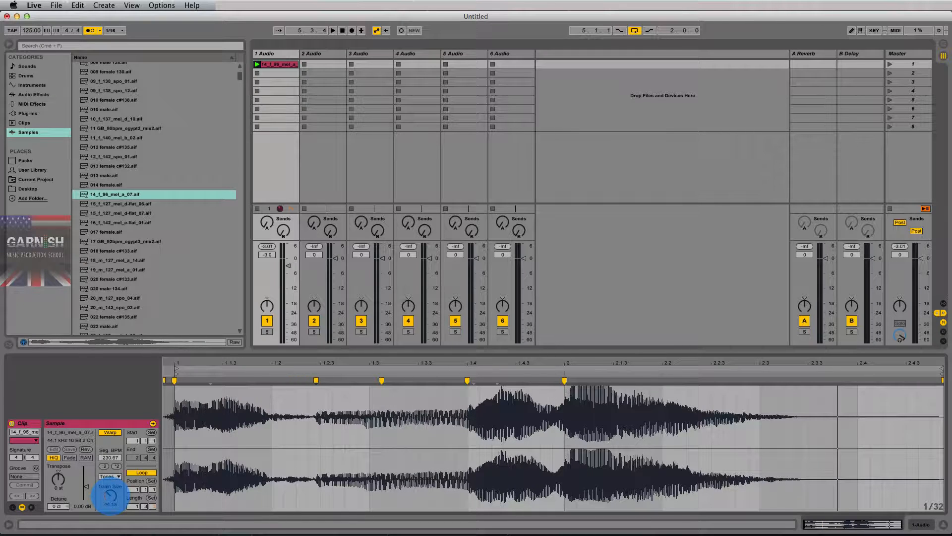
pyautogui.moveTo(111, 497); pyautogui.dragTo(111, 495)
pyautogui.press('space')
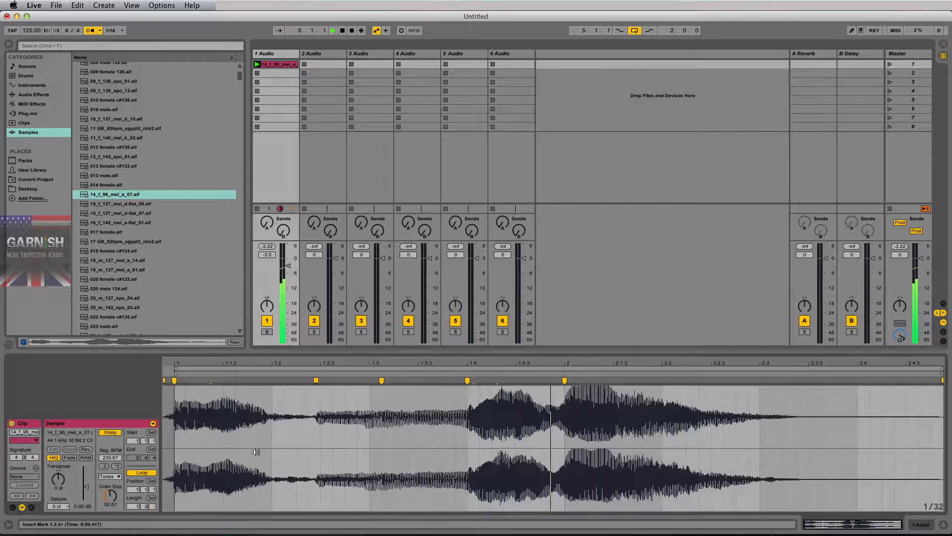
# Step: Nudge the warp marker at 1.4 slightly earlier, move the one just before 1.2.3 onto 1.2.3, and play the clip
pyautogui.keyDown('alt'); pyautogui.click(467, 380); pyautogui.keyUp('alt')
pyautogui.moveTo(467, 380); pyautogui.dragTo(465, 380)
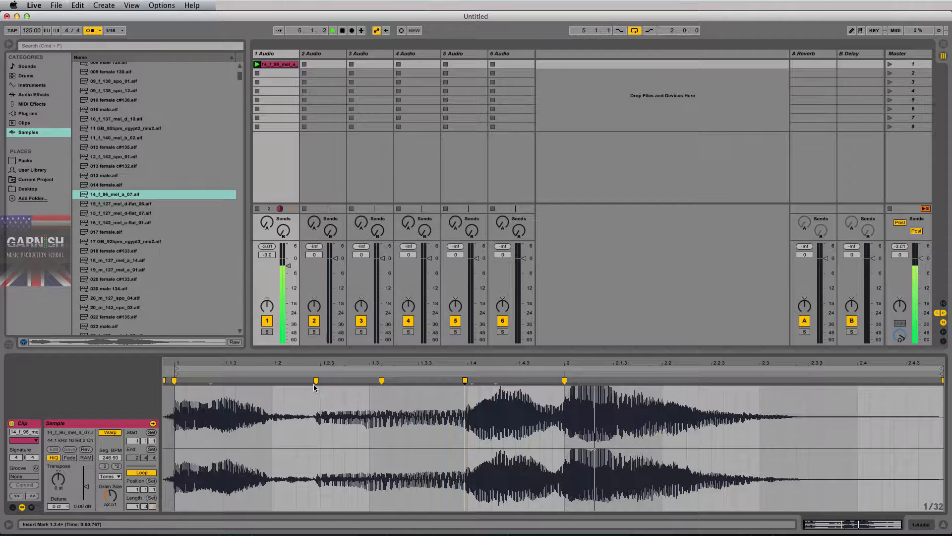
pyautogui.moveTo(316, 380); pyautogui.dragTo(321, 380)
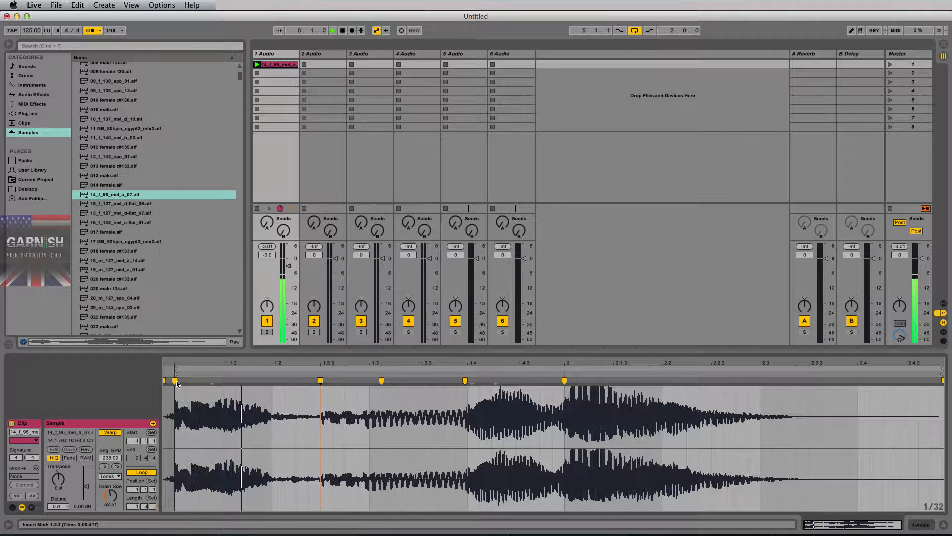
pyautogui.press('space')
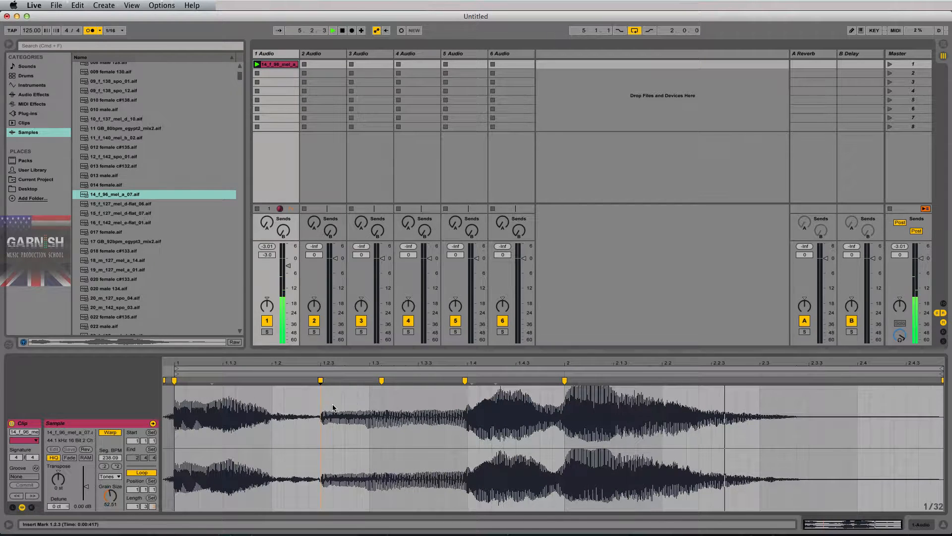
pyautogui.press('space')
pyautogui.press('space')
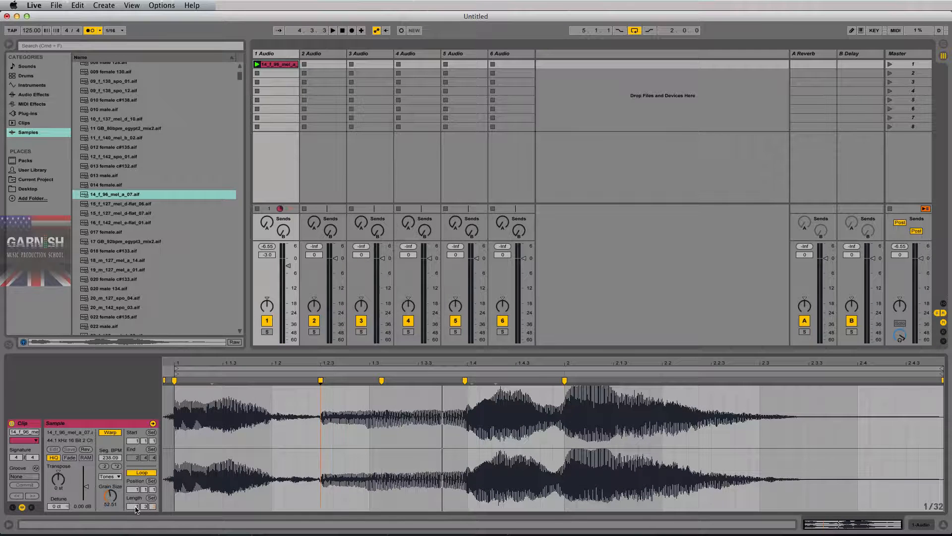
# Step: Set the clip's loop length to 2 bars, 0 beats and 0 sixteenths, and extend the clip end to 3.1.1
pyautogui.click(135, 506)
pyautogui.write('2')
pyautogui.press('Tab')
pyautogui.write('0')
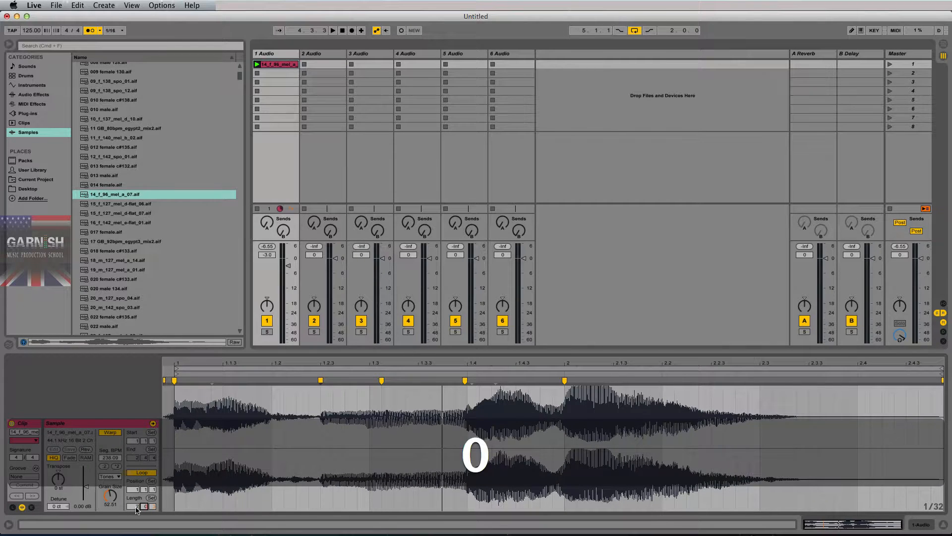
pyautogui.press('Tab')
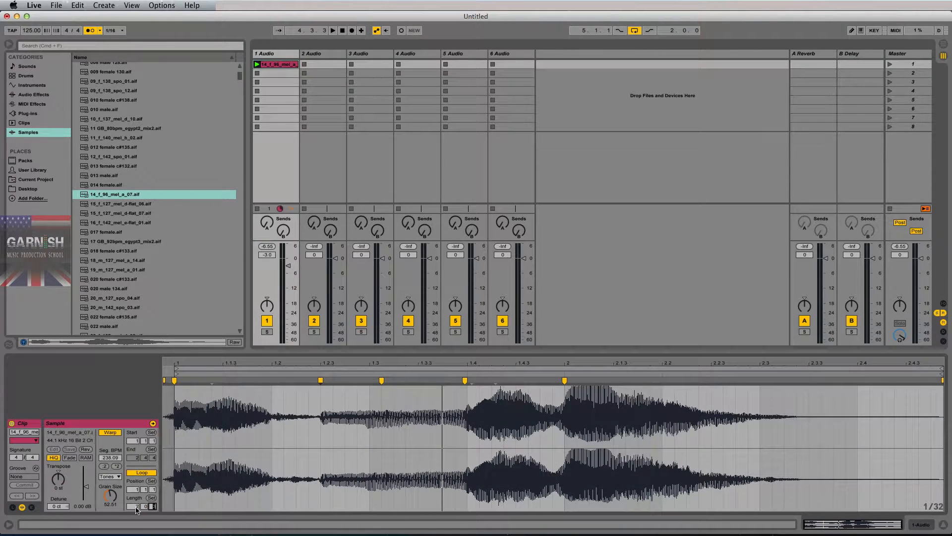
pyautogui.write('0')
pyautogui.press('Return')
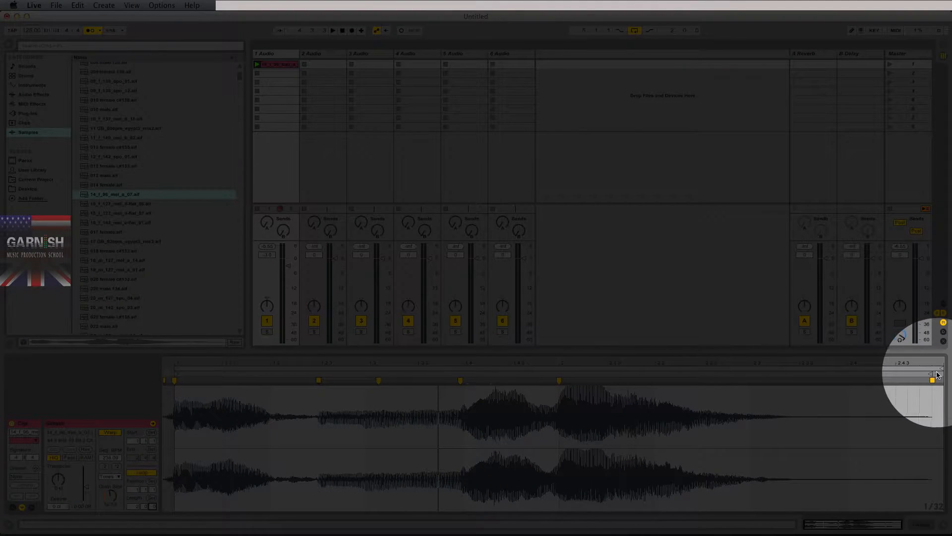
pyautogui.click(931, 375)
pyautogui.moveTo(931, 374); pyautogui.dragTo(933, 374)
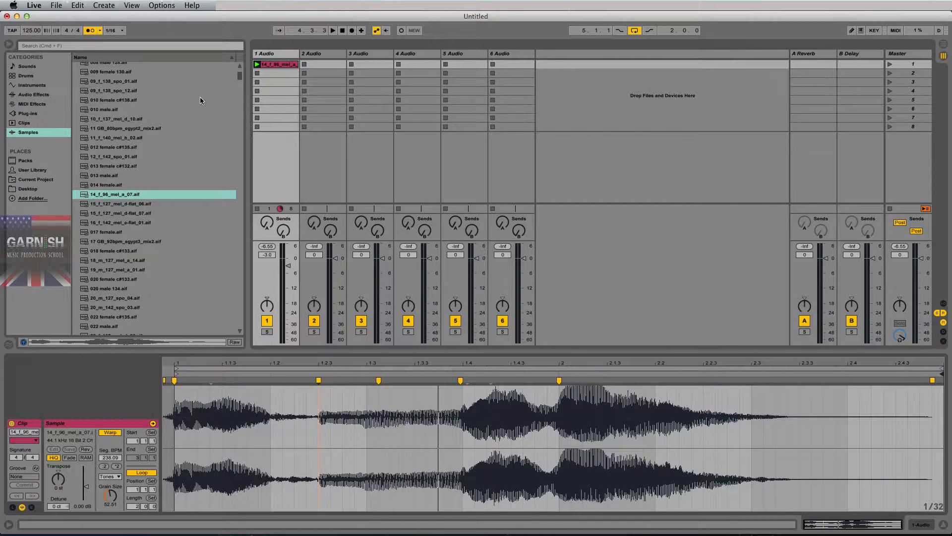
# Step: Lower the vocal track's volume to -5.0 dB and play the clip
pyautogui.moveTo(283, 263); pyautogui.dragTo(287, 266)
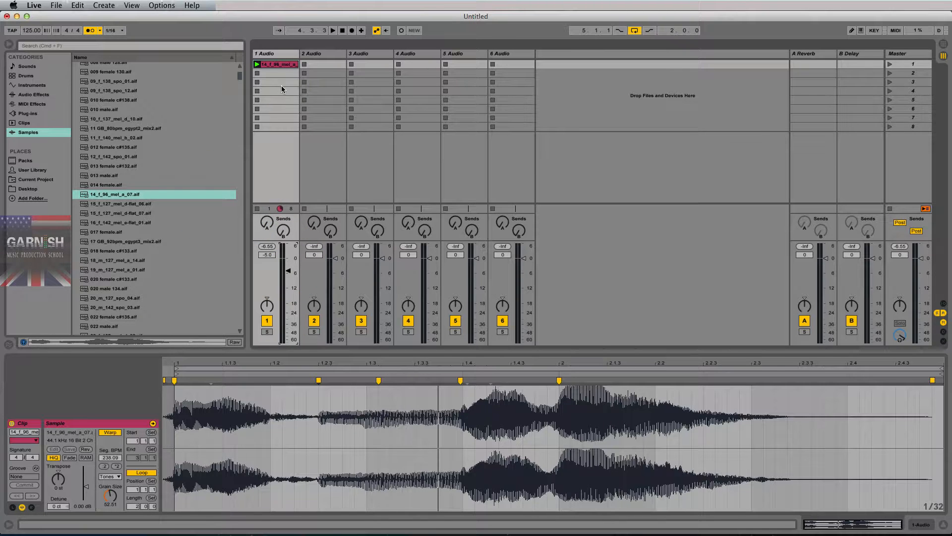
pyautogui.press('space')
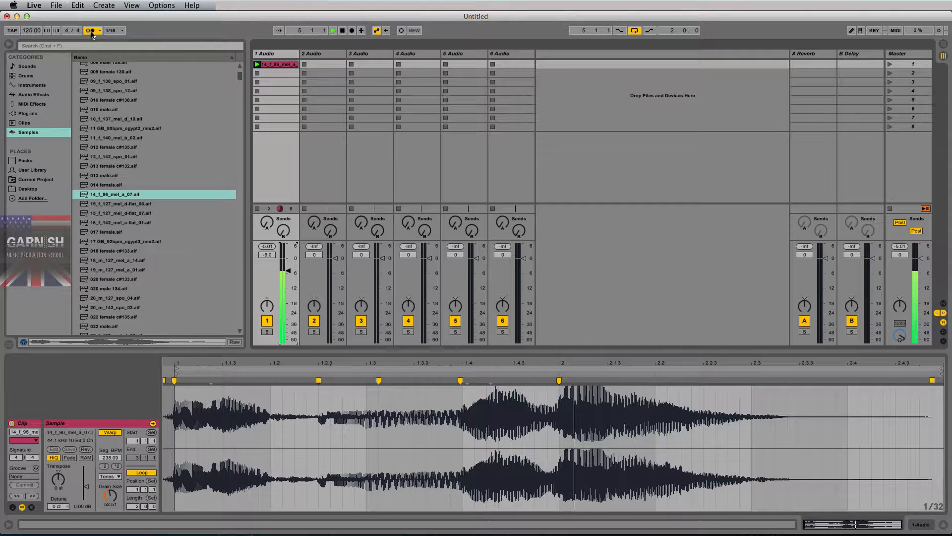
pyautogui.press('space')
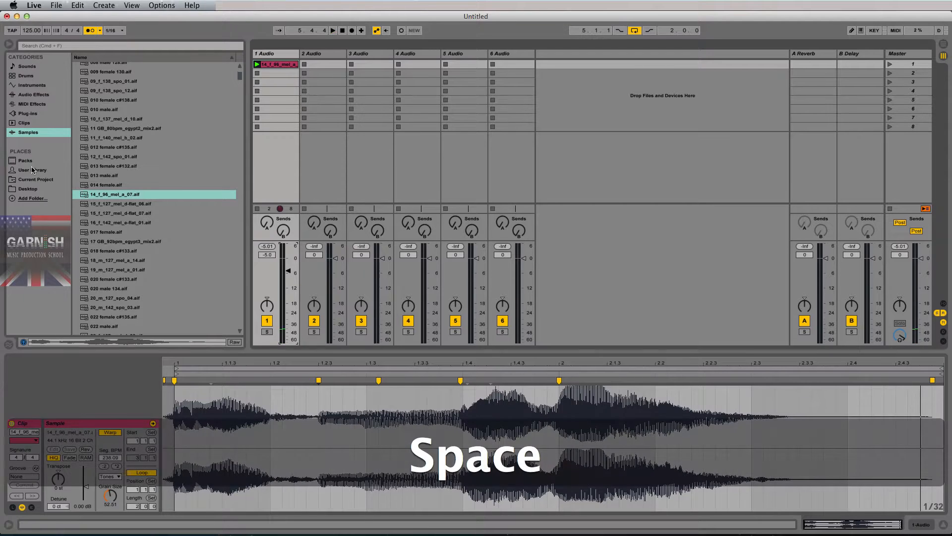
# Step: Move the vocal track to the end of the audio tracks and select the empty first track
pyautogui.click(271, 54)
pyautogui.moveTo(276, 57); pyautogui.dragTo(537, 57)
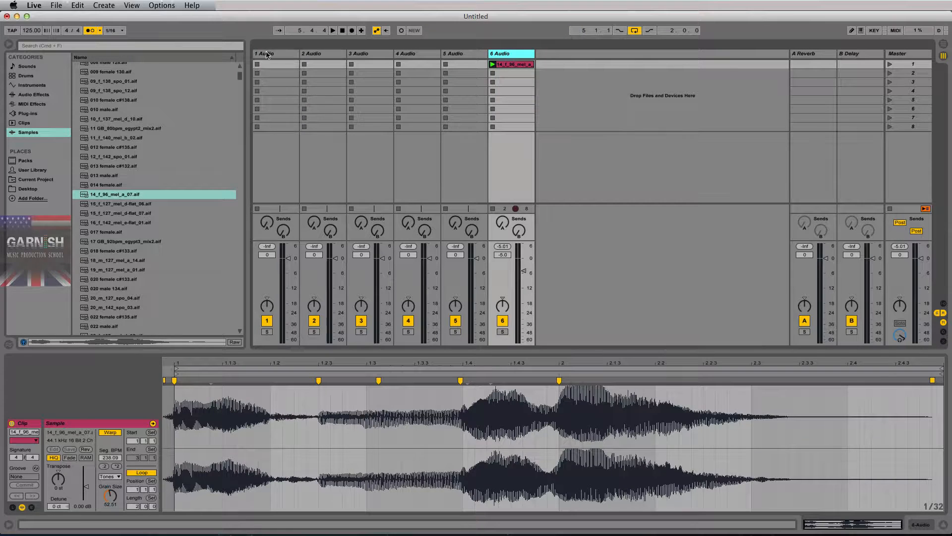
pyautogui.click(277, 56)
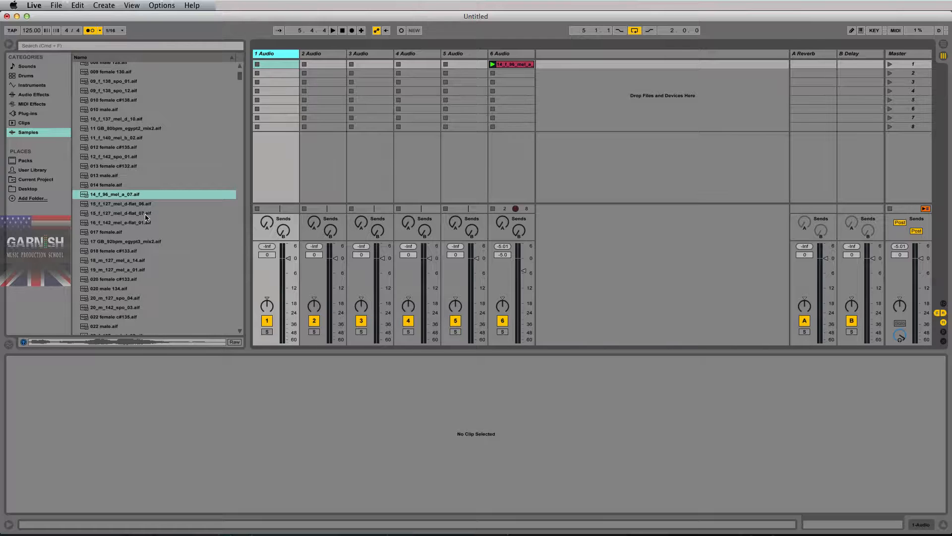
pyautogui.scroll(-15, 151, 243)
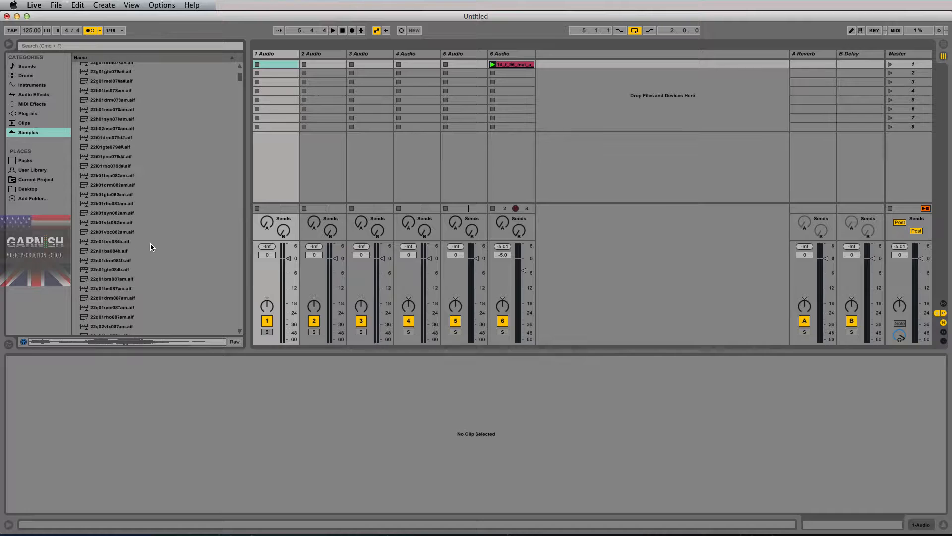
pyautogui.scroll(-15, 150, 243)
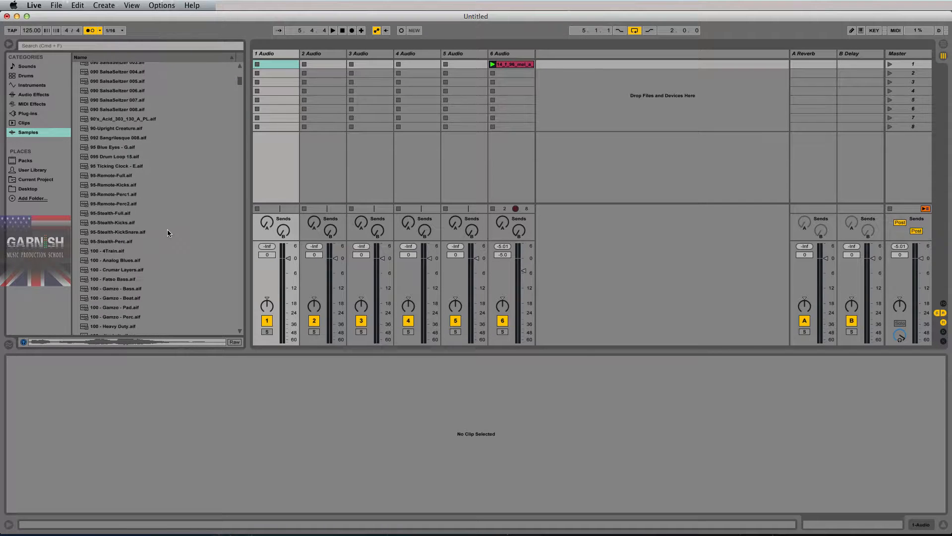
pyautogui.moveTo(240, 79); pyautogui.dragTo(239, 130)
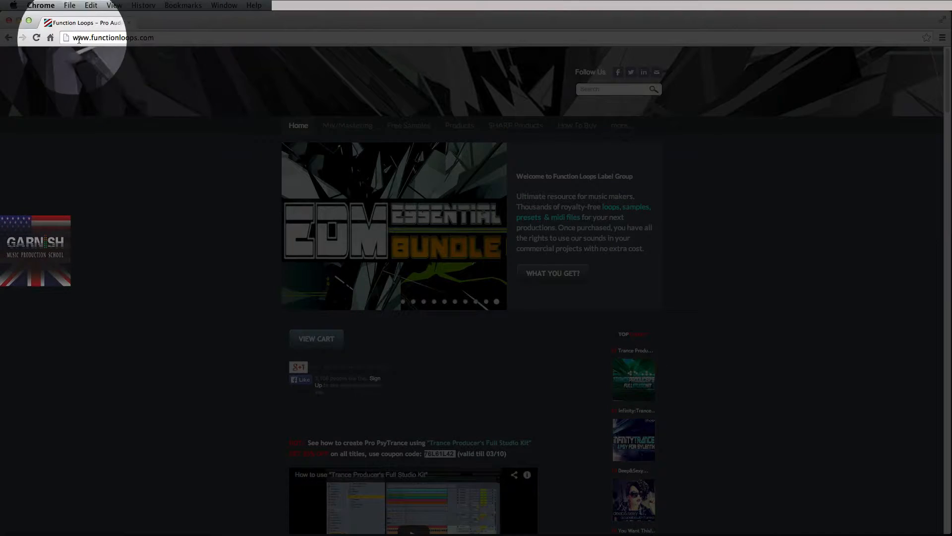
pyautogui.click(159, 38)
pyautogui.press('Return')
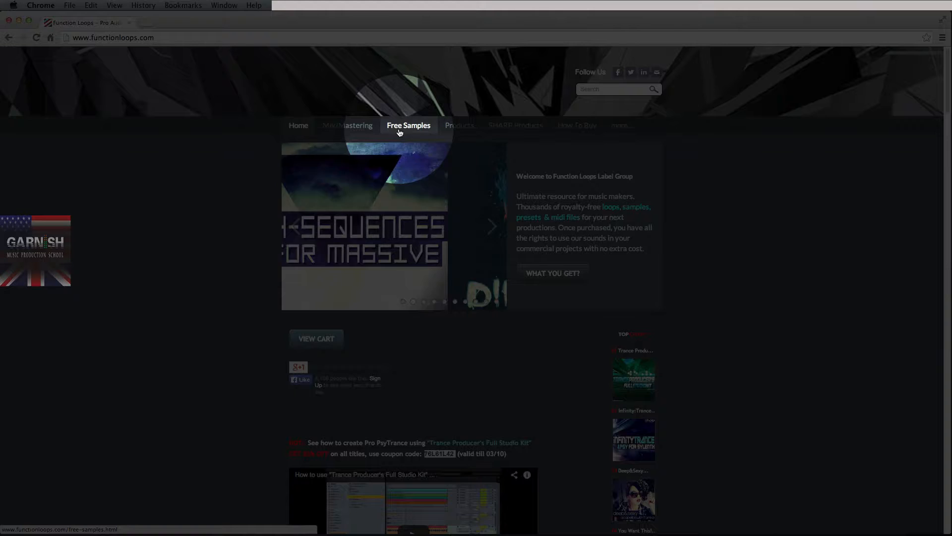
pyautogui.click(399, 133)
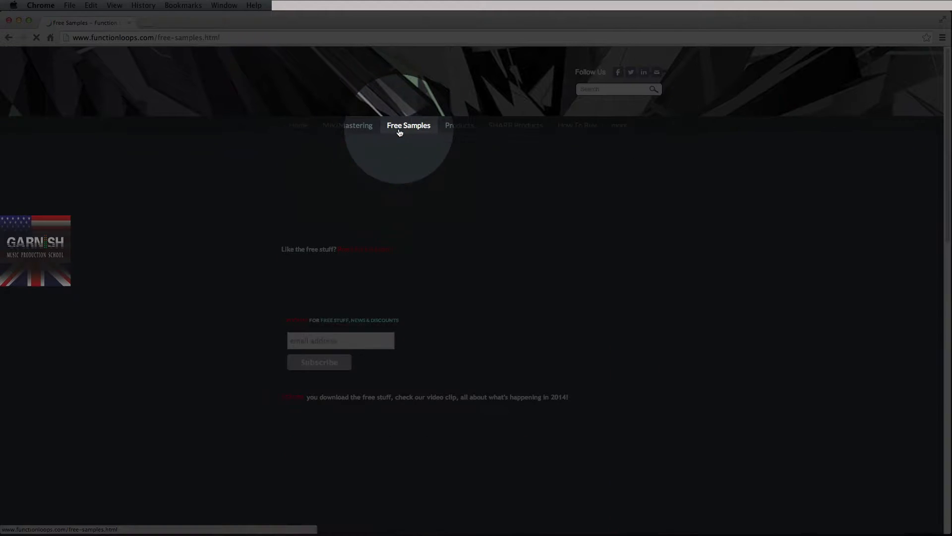
# Step: Look through the free packs and open the Tech-House Bass & Drums download page in a new tab
pyautogui.scroll(-3, 235, 241)
pyautogui.scroll(-8, 205, 250)
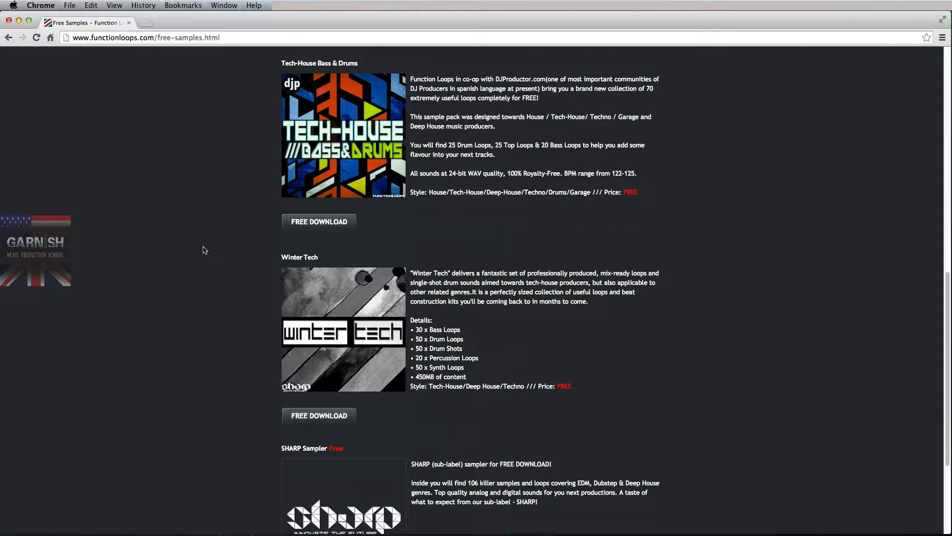
pyautogui.scroll(3, 205, 250)
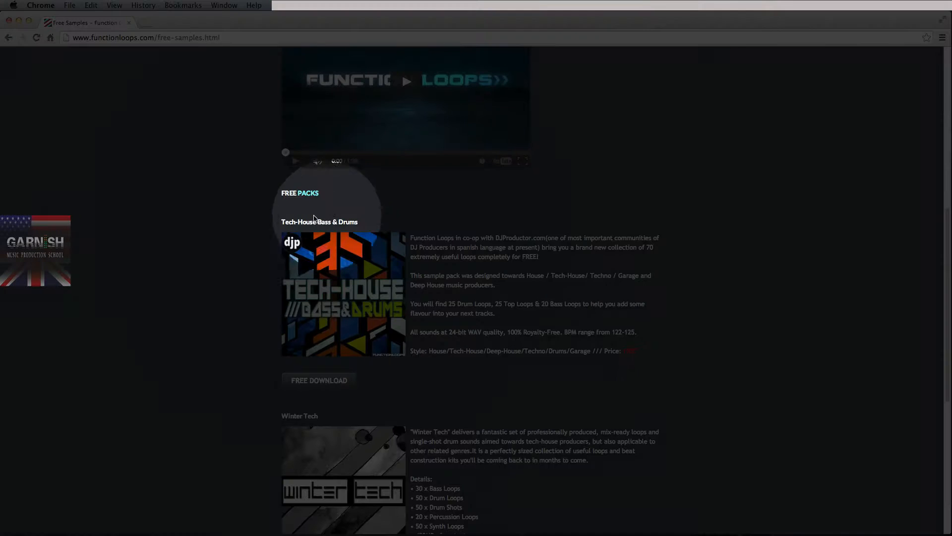
pyautogui.scroll(-6, 249, 226)
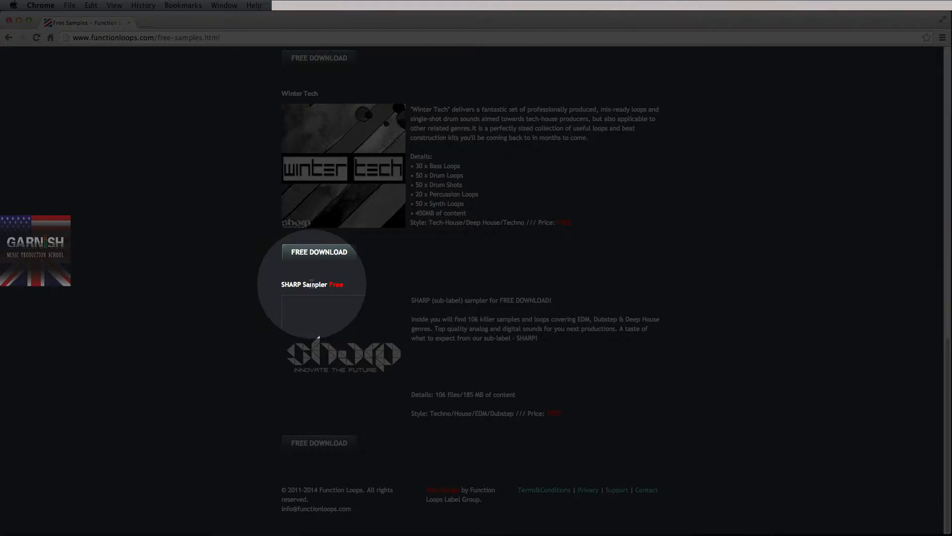
pyautogui.scroll(5, 206, 284)
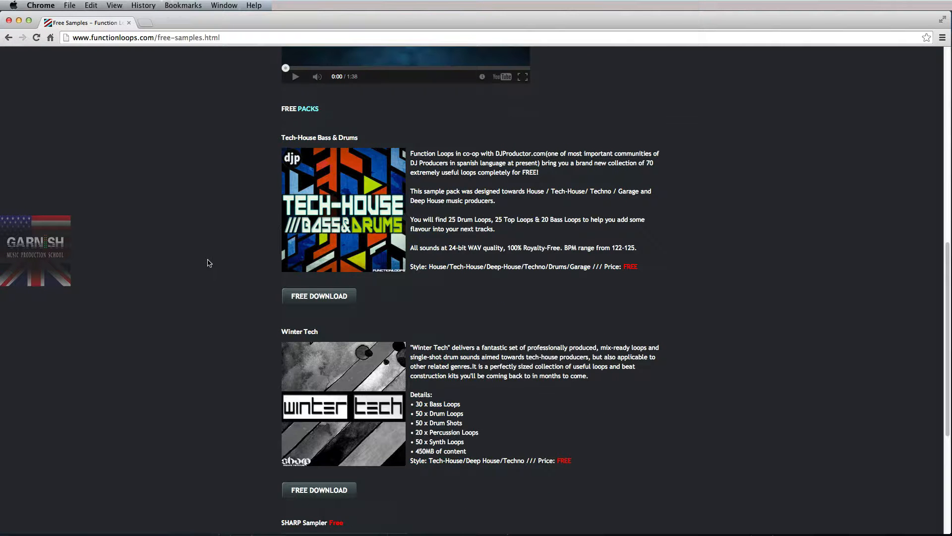
pyautogui.rightClick(334, 296)
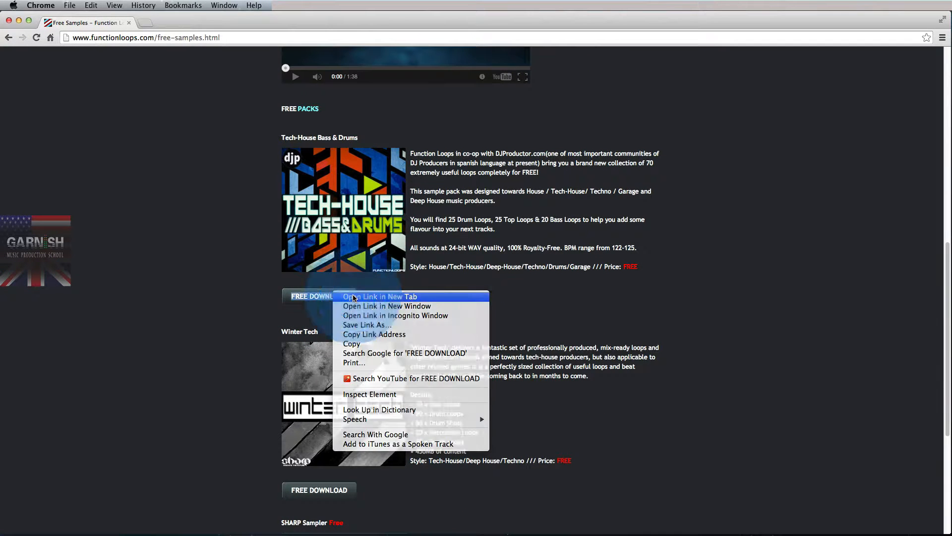
pyautogui.click(354, 296)
pyautogui.click(178, 23)
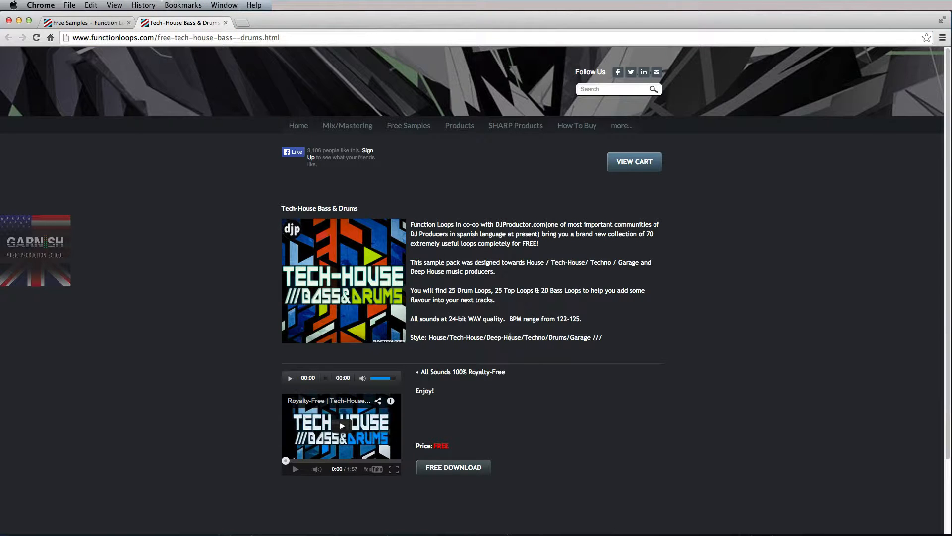
# Step: Open the free download form for the Tech-House Bass & Drums pack and compare it with the pack's page
pyautogui.scroll(-3, 509, 337)
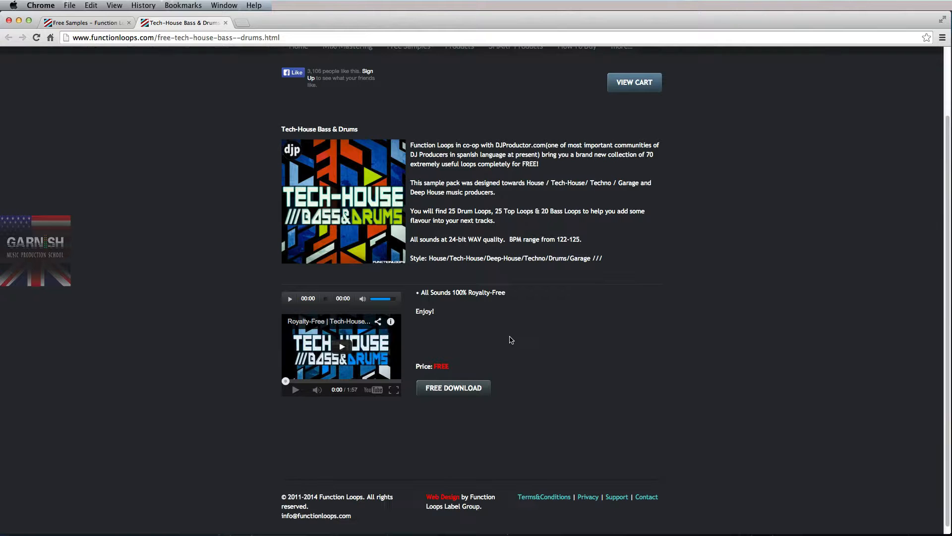
pyautogui.click(452, 388)
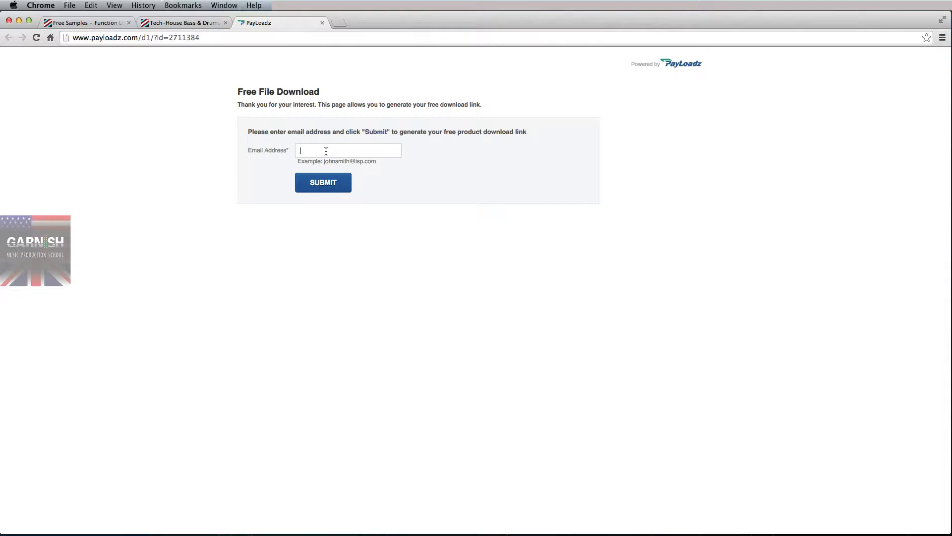
pyautogui.click(183, 23)
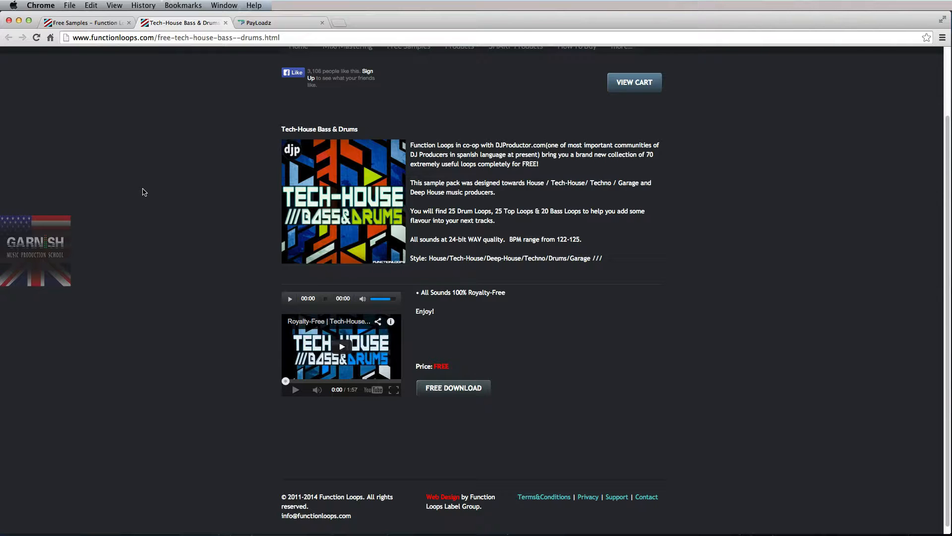
pyautogui.click(266, 23)
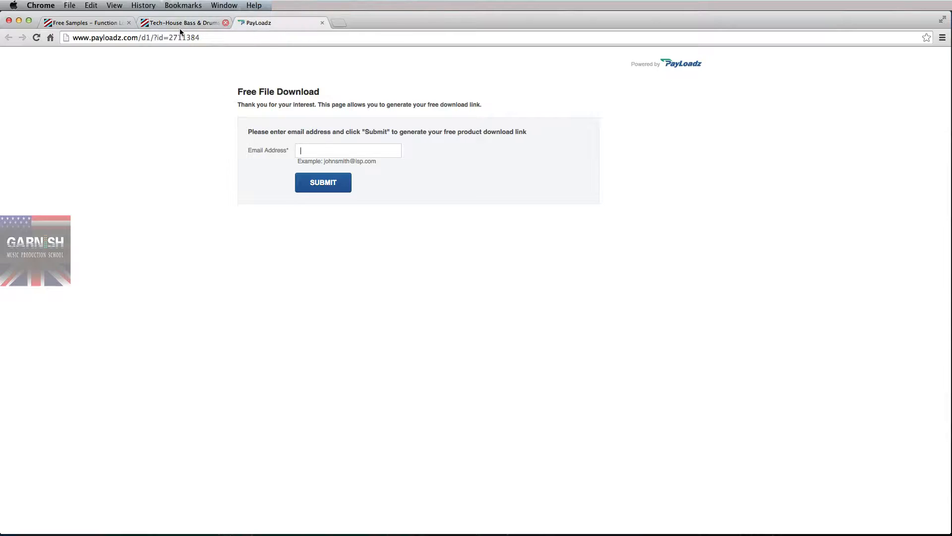
pyautogui.click(205, 24)
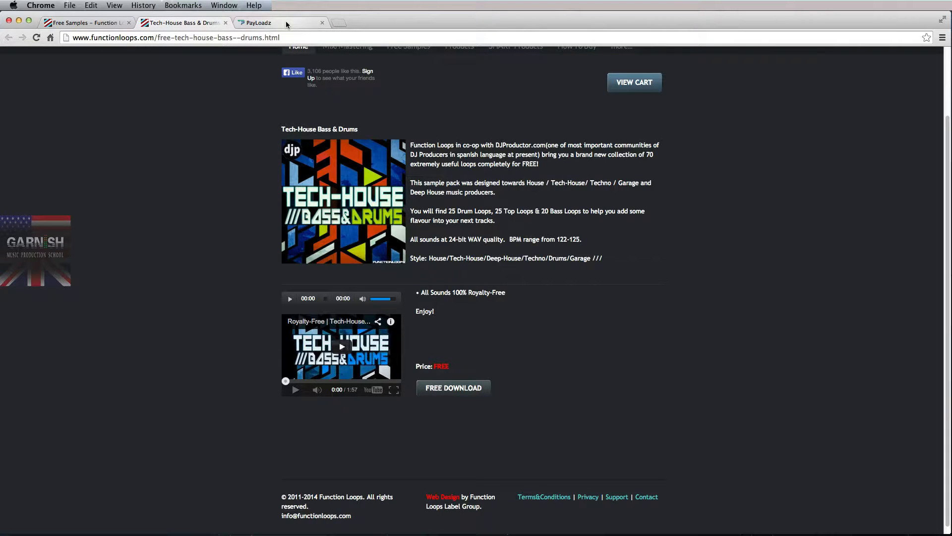
pyautogui.click(286, 20)
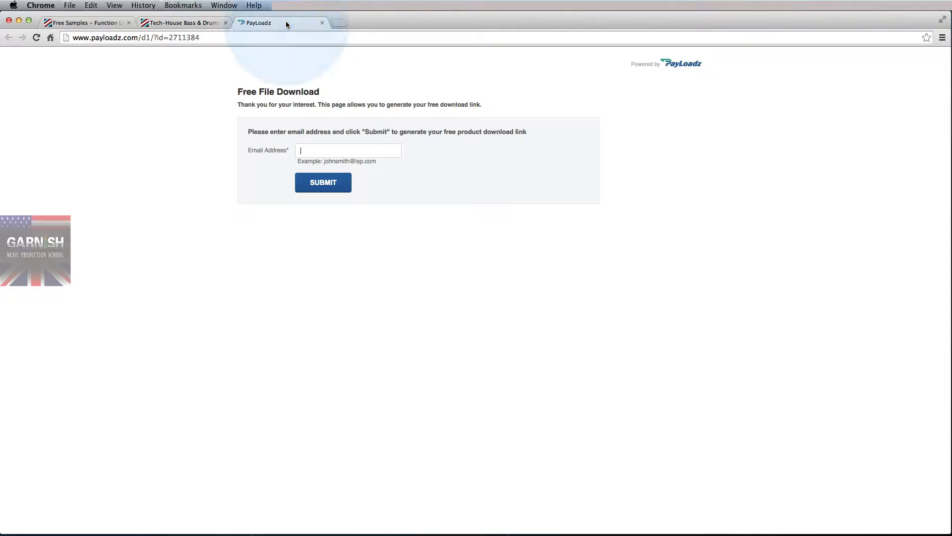
pyautogui.click(195, 25)
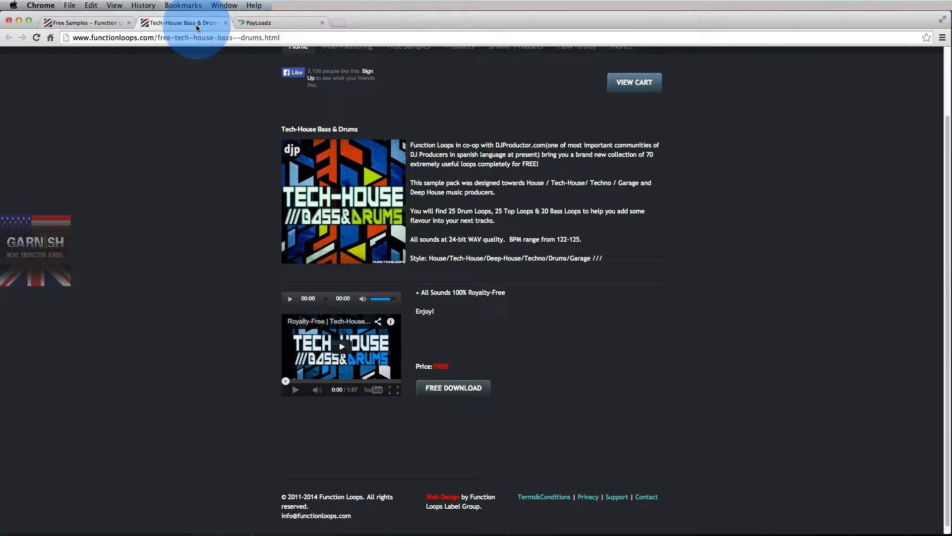
# Step: Open the SHARP Sampler's free download form from the Free Samples page and close both PayLoadz tabs
pyautogui.click(85, 22)
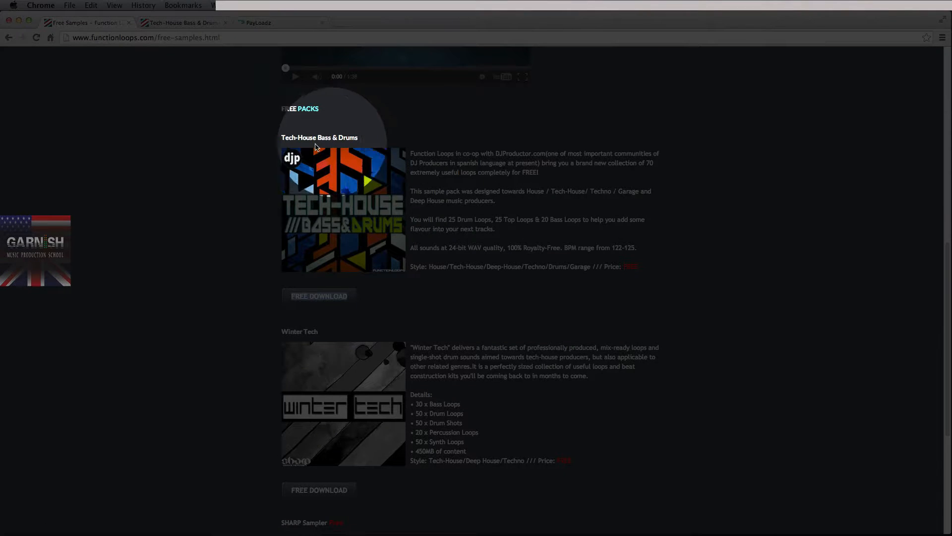
pyautogui.scroll(-5, 210, 265)
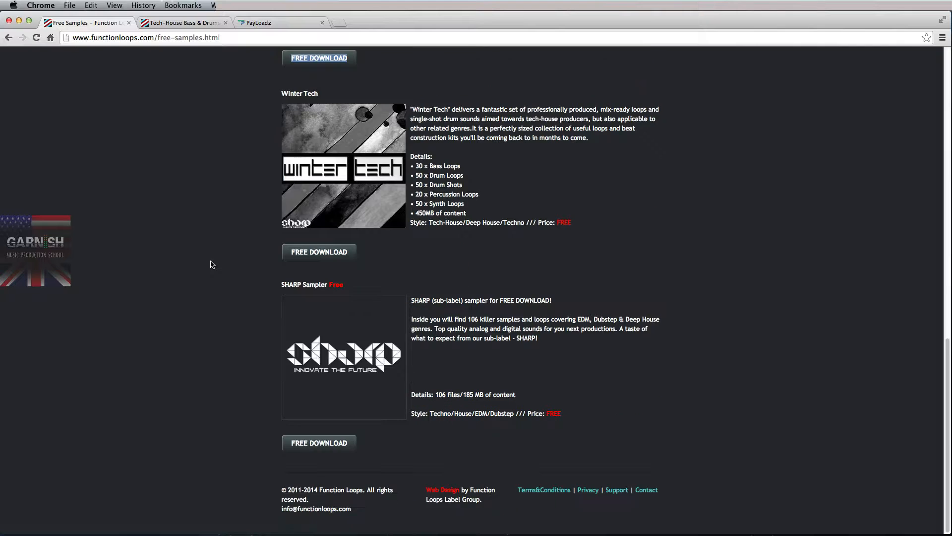
pyautogui.keyDown('super'); pyautogui.click(338, 436); pyautogui.keyUp('super')
pyautogui.click(183, 23)
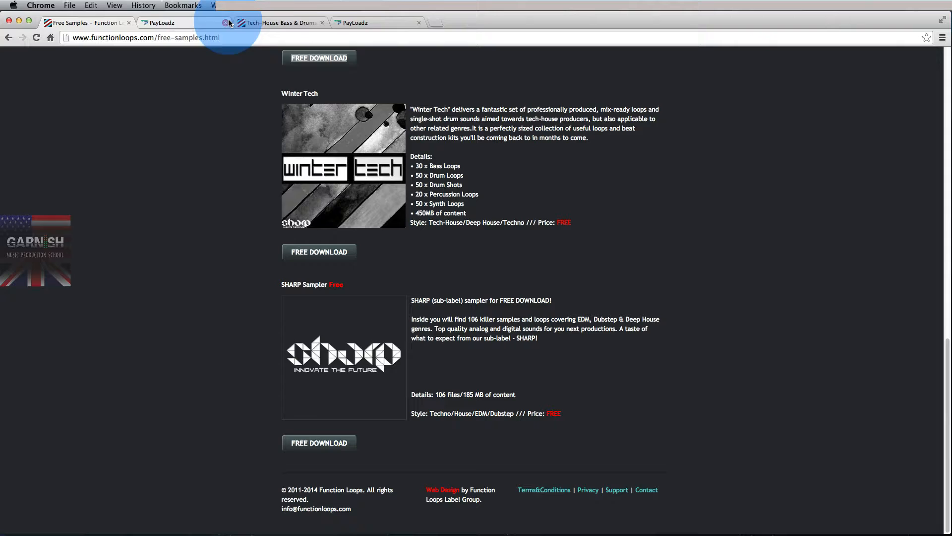
pyautogui.click(225, 23)
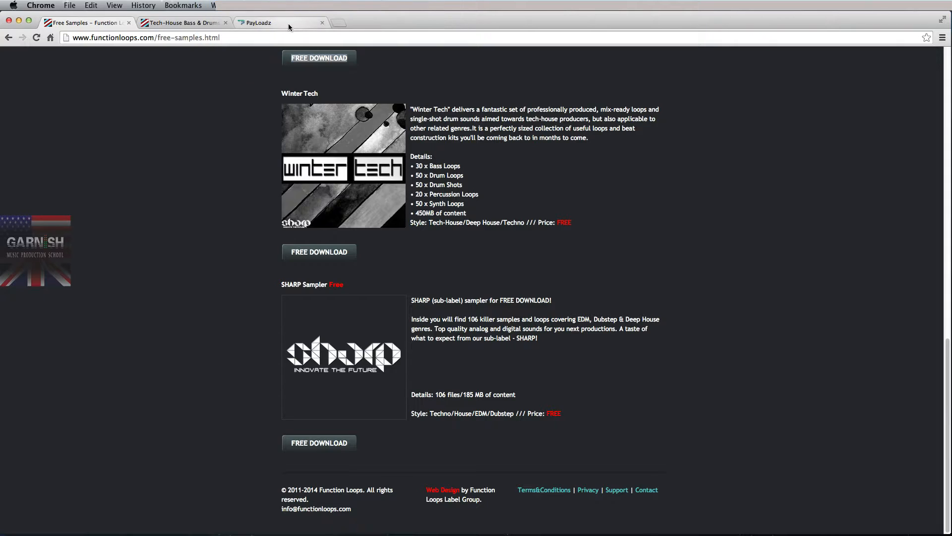
pyautogui.click(289, 24)
pyautogui.click(323, 23)
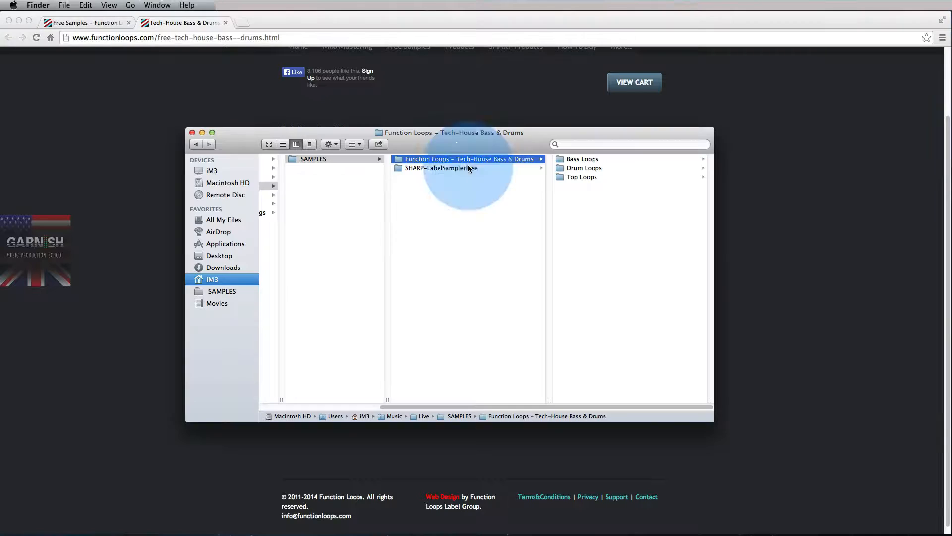
# Step: View the SHARP-LabelSamplerFree folder in Finder, and in Ableton Live add the SAMPLES folder from Music/Live to the browser's places
pyautogui.click(467, 167)
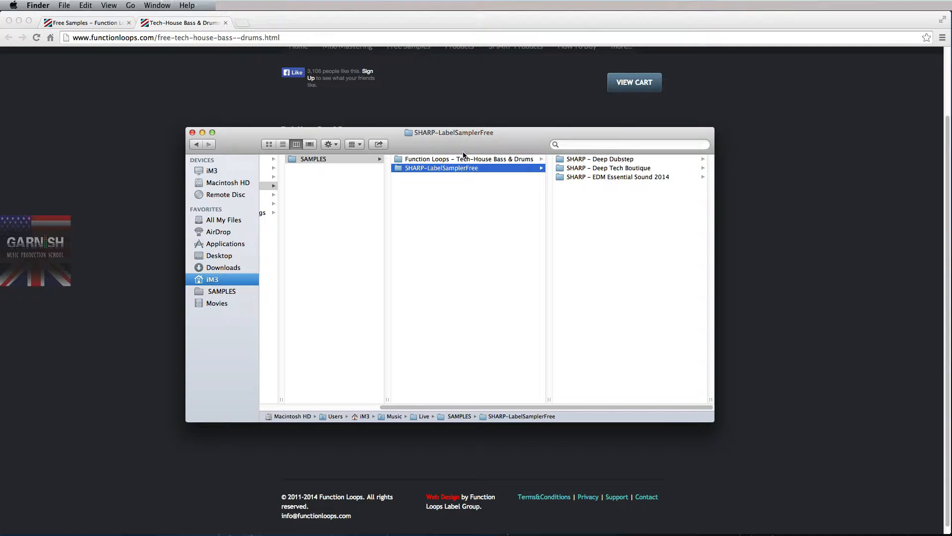
pyautogui.hotkey('ctrl', 'Left')
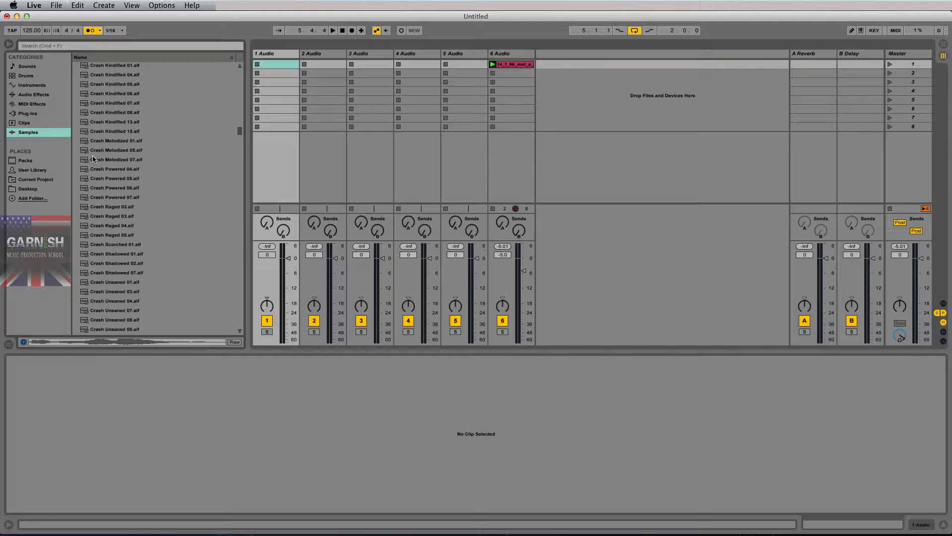
pyautogui.click(30, 198)
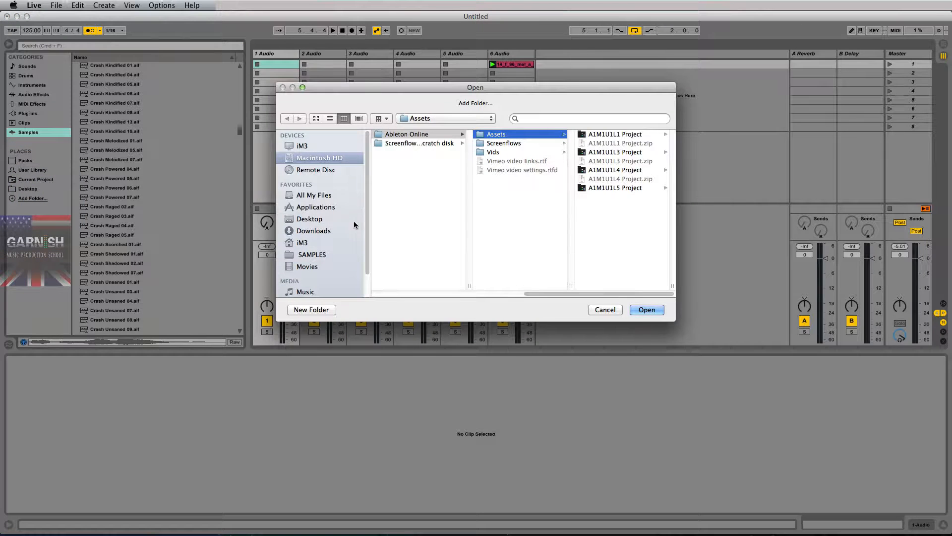
pyautogui.click(303, 243)
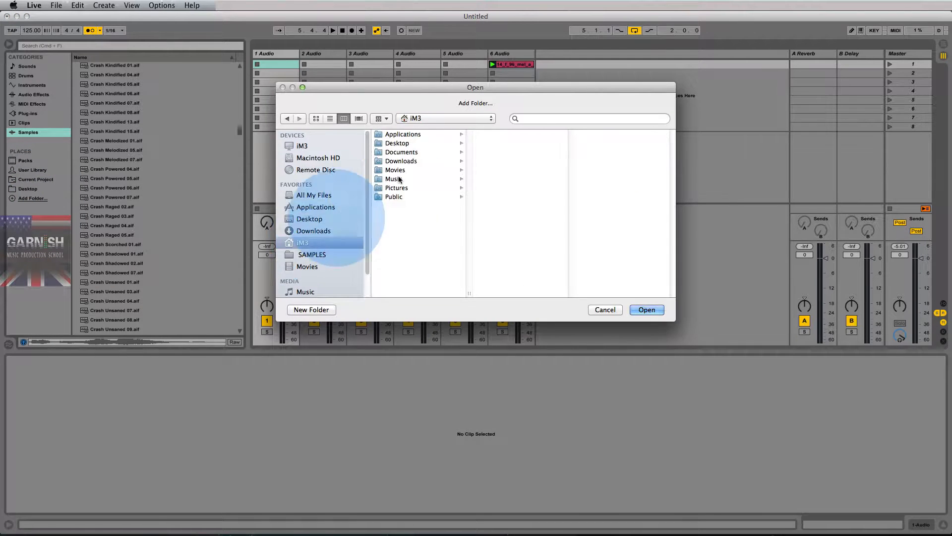
pyautogui.click(392, 179)
pyautogui.click(506, 160)
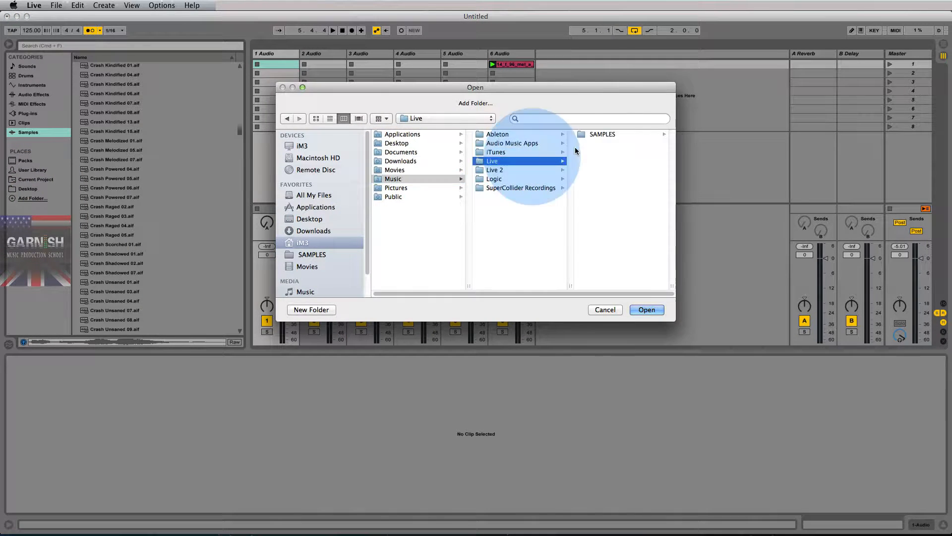
pyautogui.click(603, 134)
pyautogui.click(646, 309)
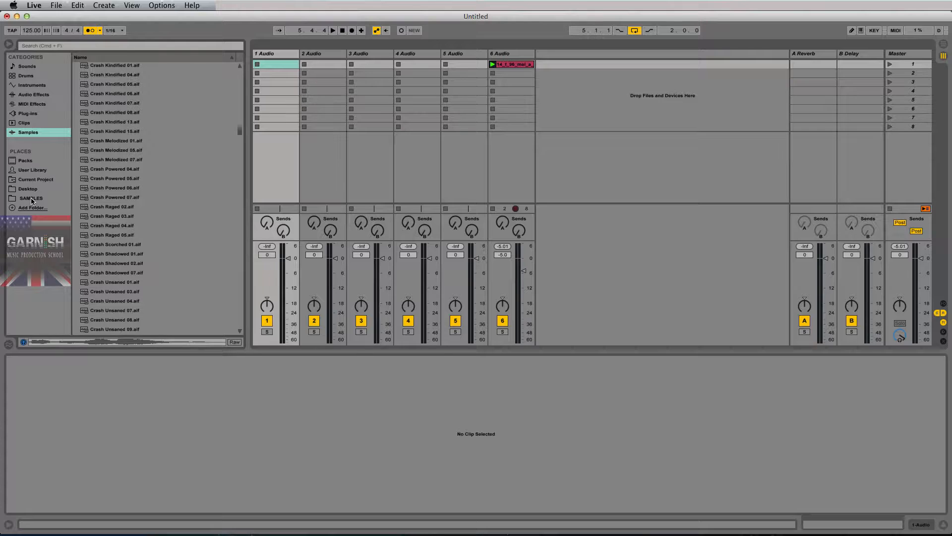
# Step: Open the SAMPLES folder in a slightly narrower browser and expand Drum Loops in the Tech-House Bass & Drums pack
pyautogui.click(31, 199)
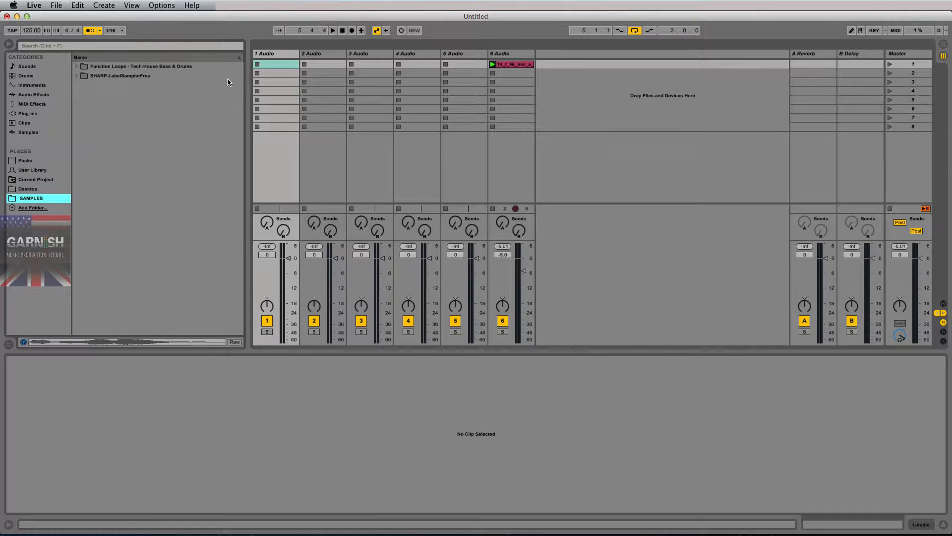
pyautogui.moveTo(248, 89)
pyautogui.mouseDown()
pyautogui.moveTo(221, 96)
pyautogui.moveTo(240, 98)
pyautogui.mouseUp()
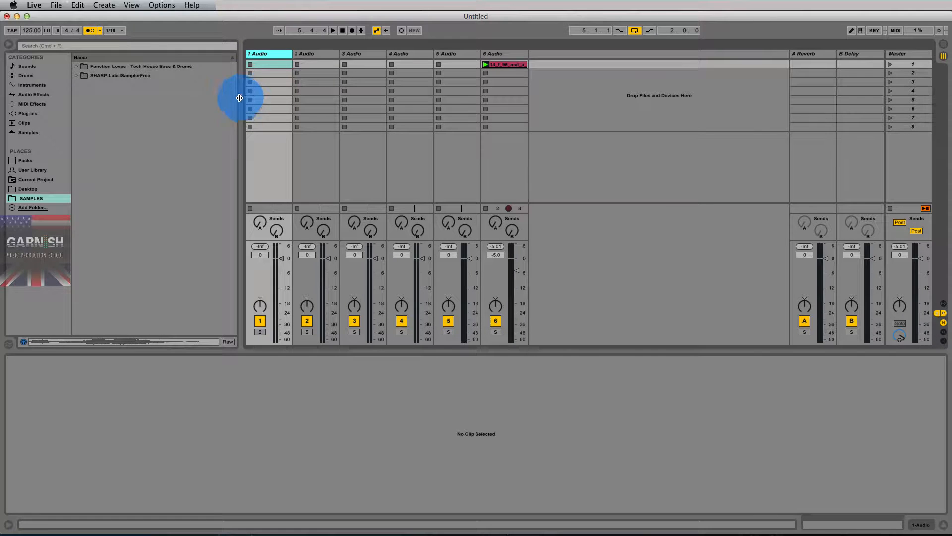
pyautogui.click(77, 66)
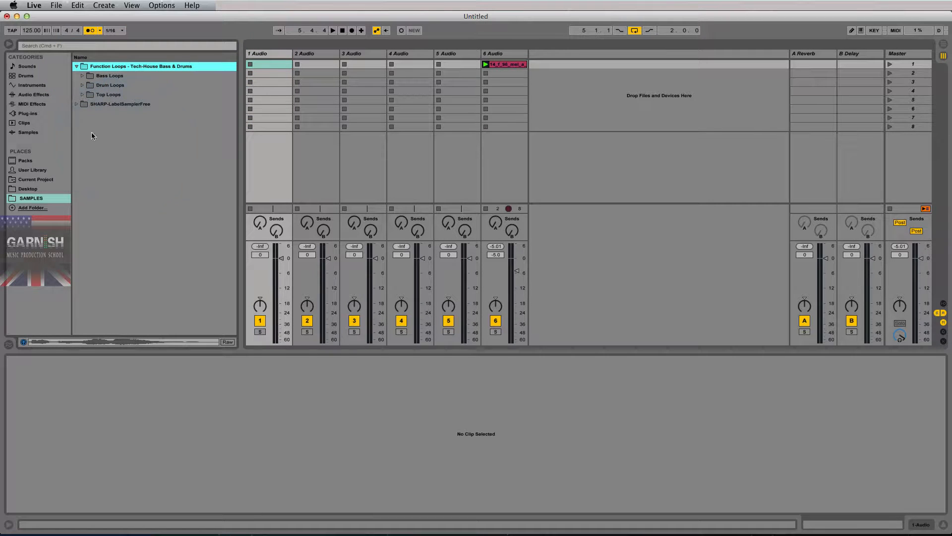
pyautogui.click(82, 86)
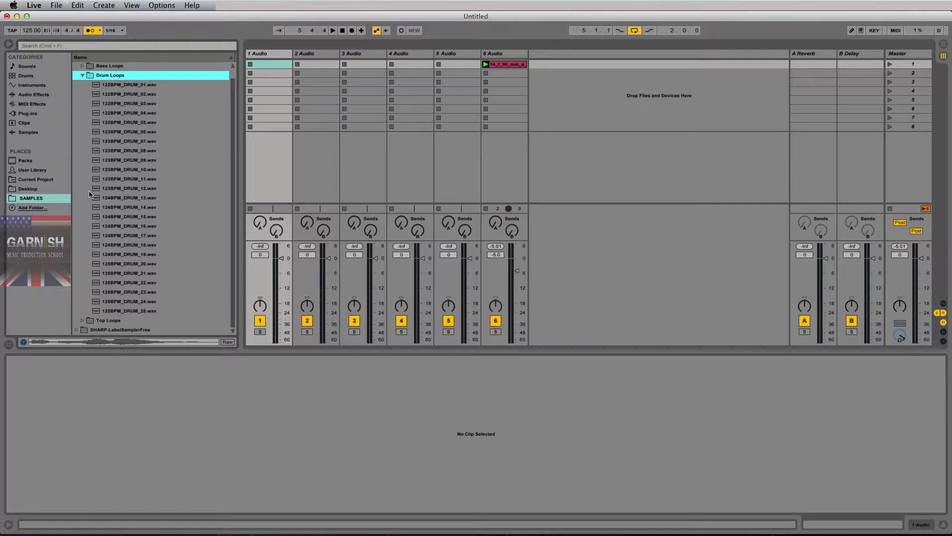
# Step: Preview the 125 BPM drum loops one after another, from 125BPM_DRUM_25.wav back to 125BPM_DRUM_20.wav
pyautogui.click(900, 336)
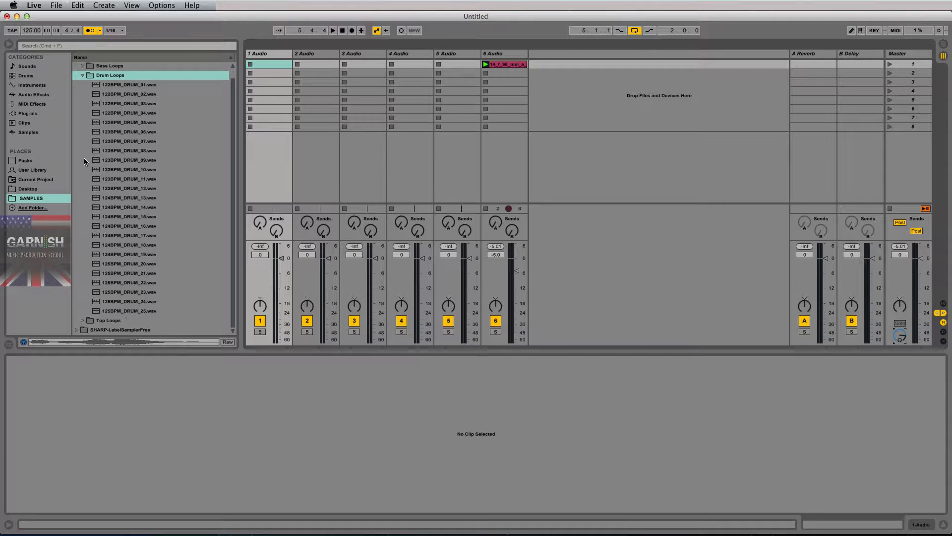
pyautogui.click(117, 313)
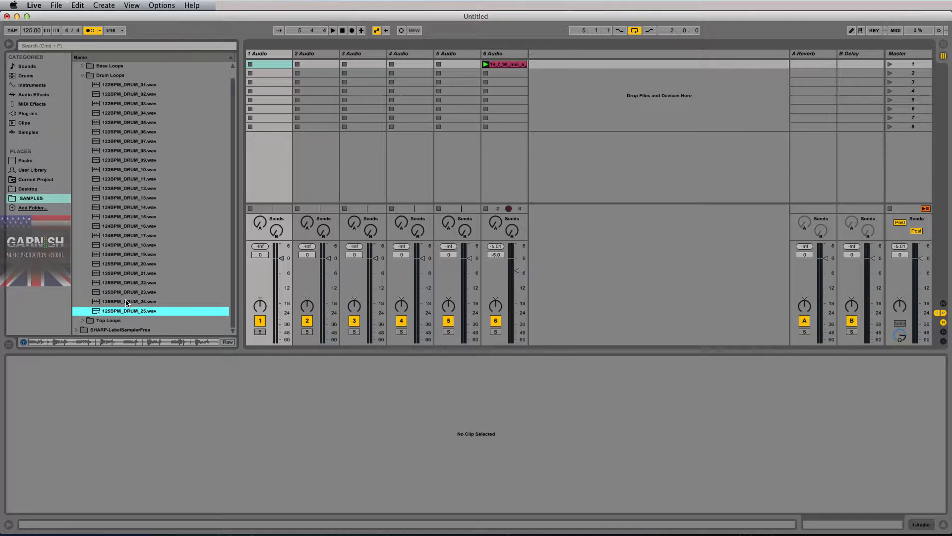
pyautogui.click(126, 301)
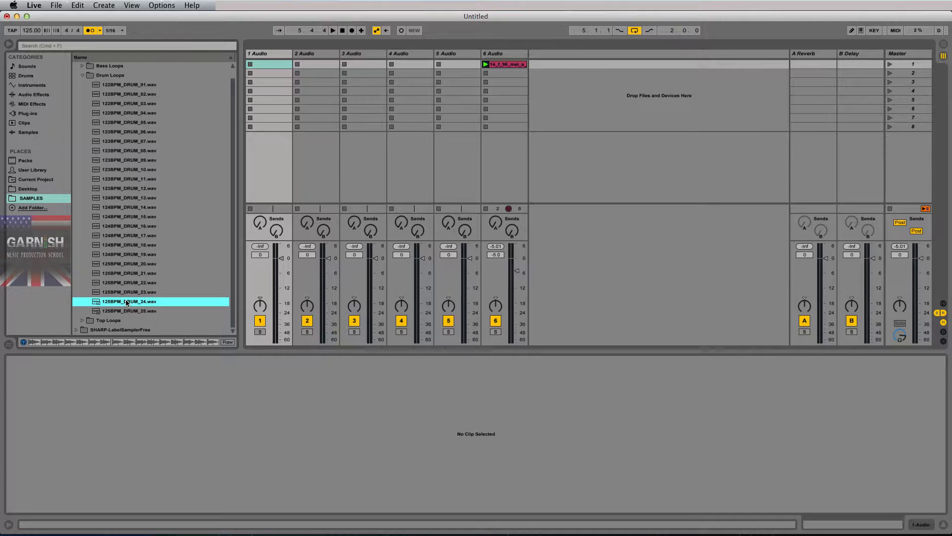
pyautogui.press('Up')
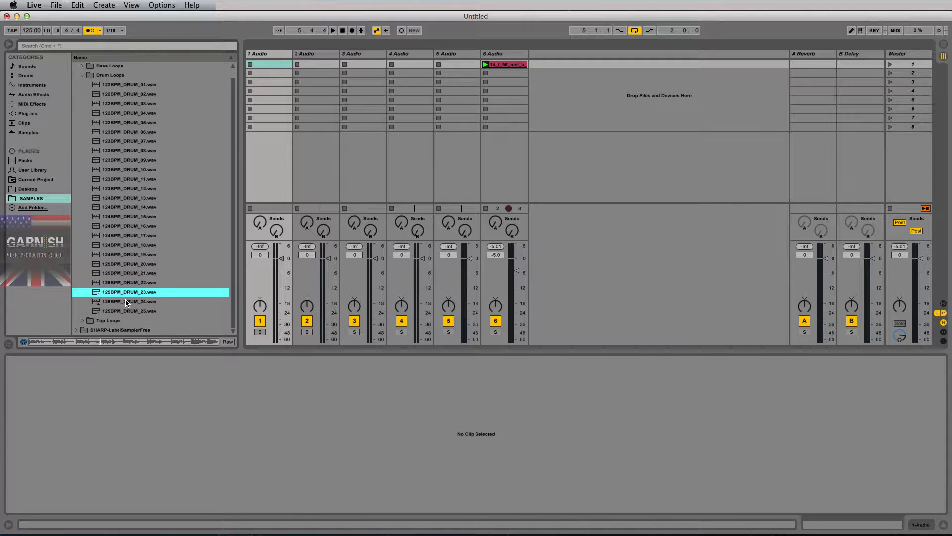
pyautogui.press('Up')
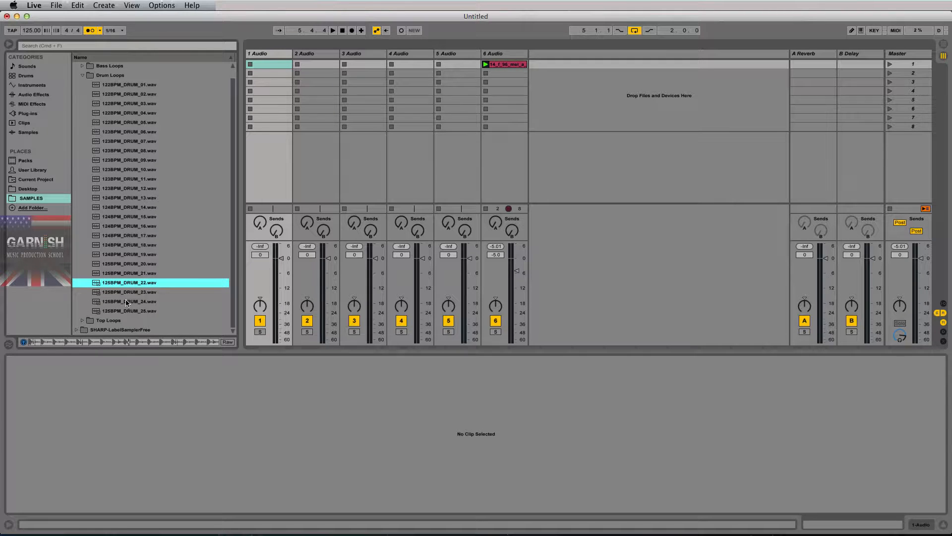
pyautogui.press('Up')
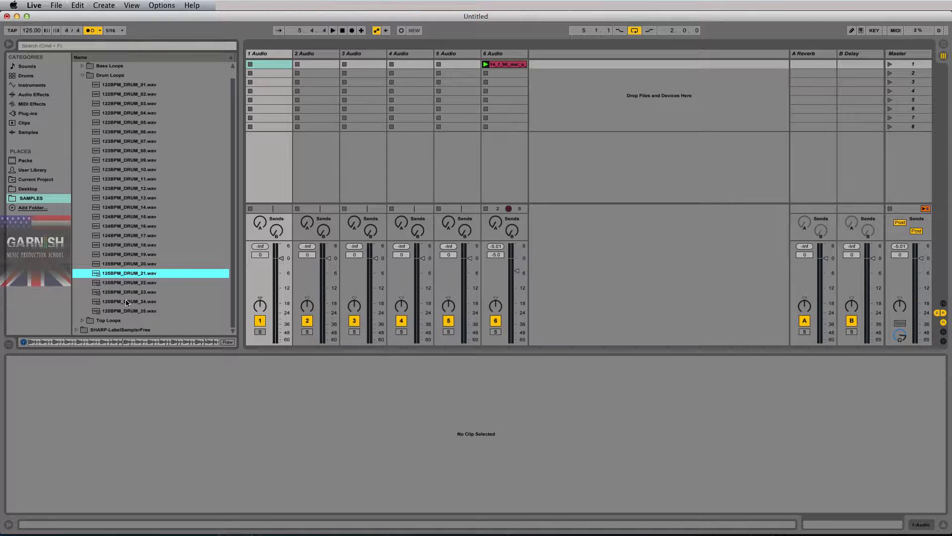
pyautogui.press('Up')
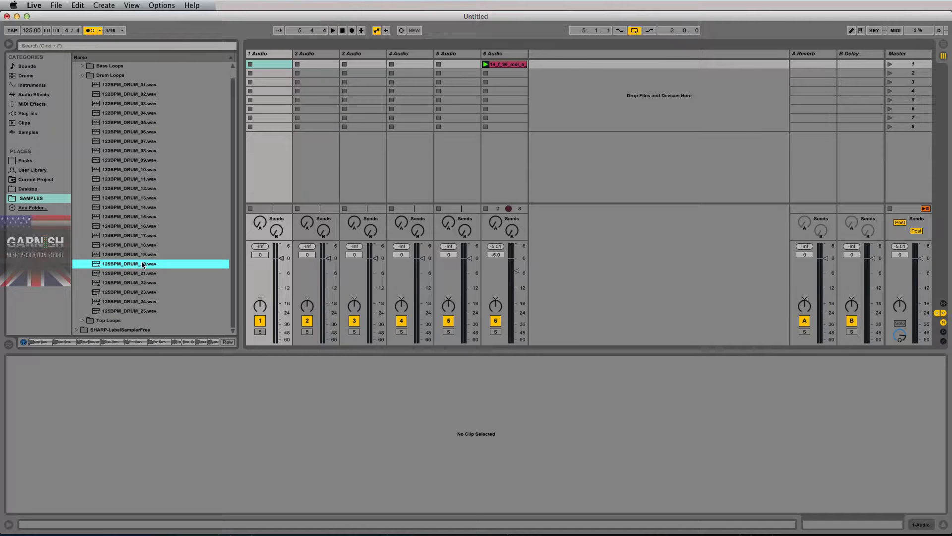
# Step: Load 125BPM_DRUM_20.wav into the first clip slot of the 1 Audio track and turn off the metronome
pyautogui.press('space')
pyautogui.moveTo(128, 265); pyautogui.dragTo(267, 64)
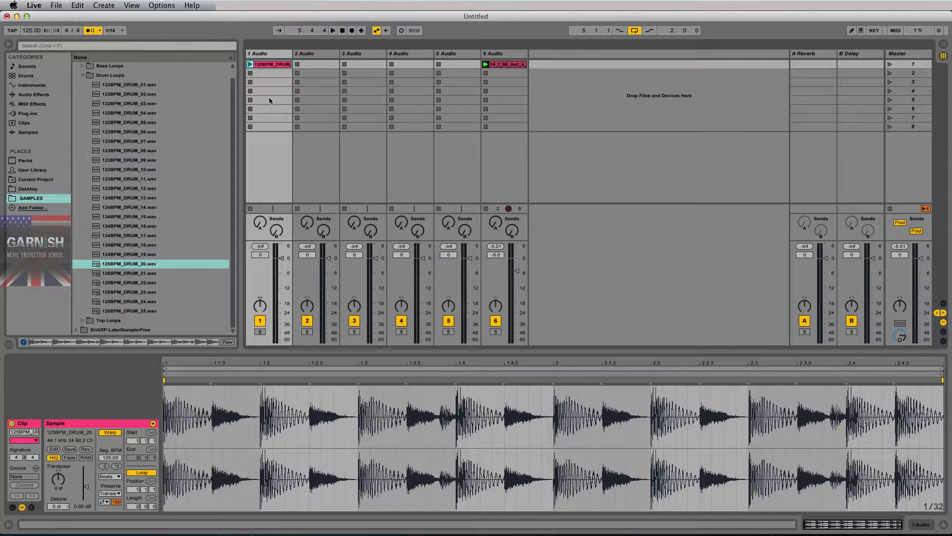
pyautogui.click(92, 31)
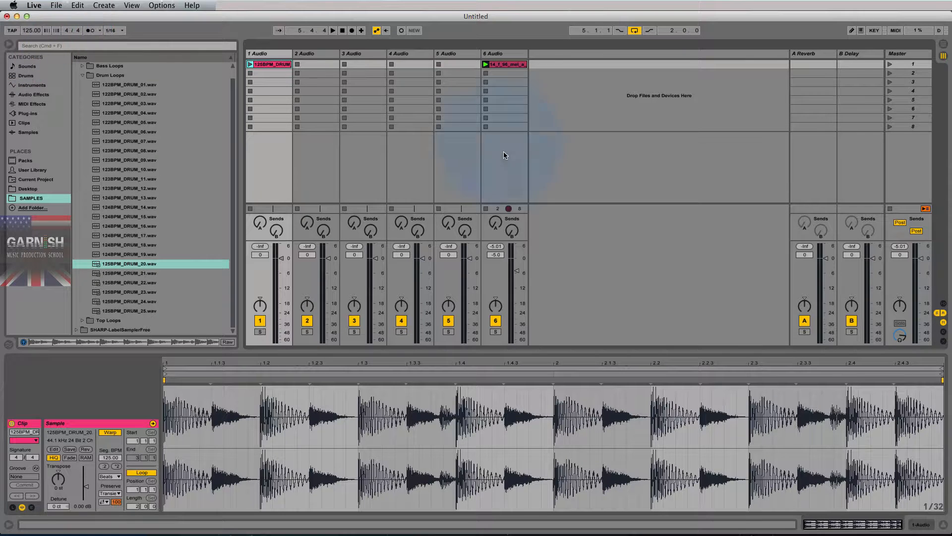
# Step: Play scene 1 while lowering the 1 Audio volume to -4.0 dB and the 6 Audio volume to -8.7 dB
pyautogui.click(889, 64)
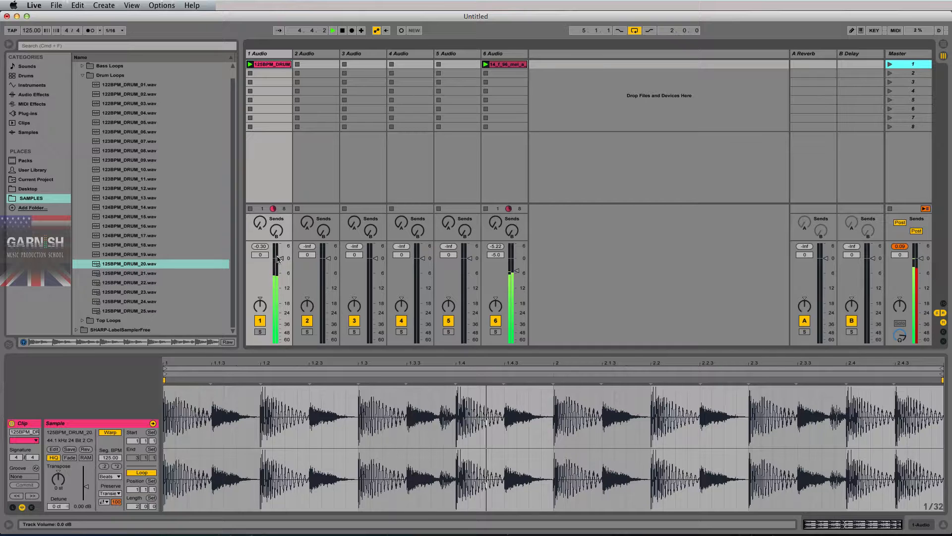
pyautogui.moveTo(278, 259); pyautogui.dragTo(273, 269)
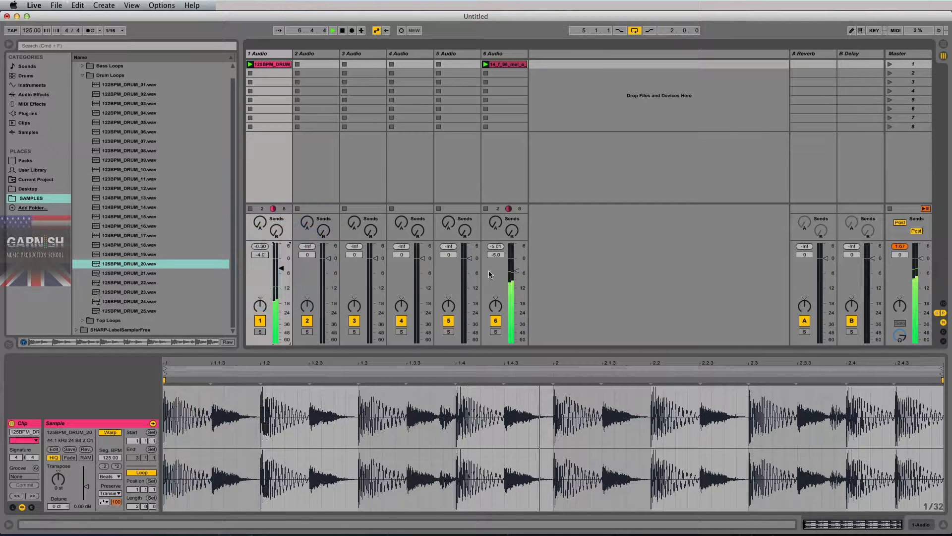
pyautogui.moveTo(512, 270); pyautogui.dragTo(514, 271)
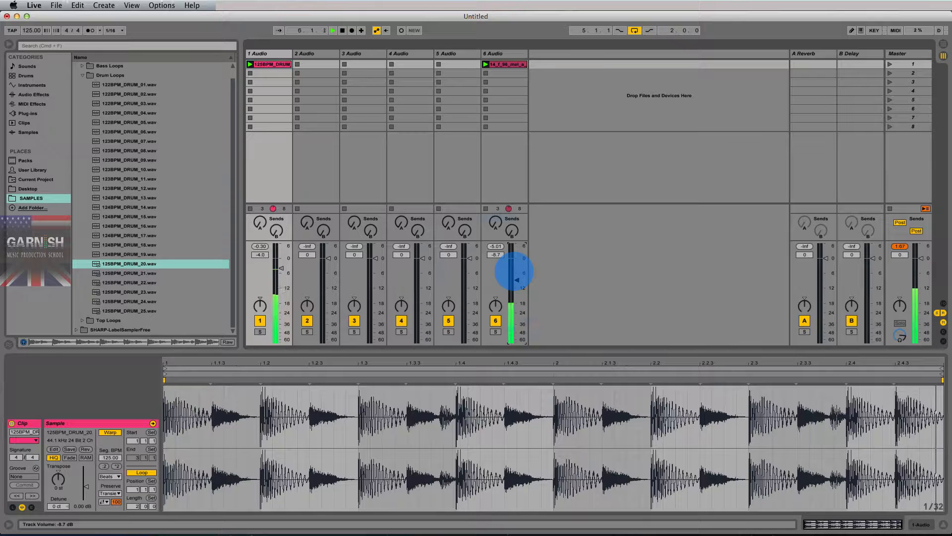
pyautogui.press('space')
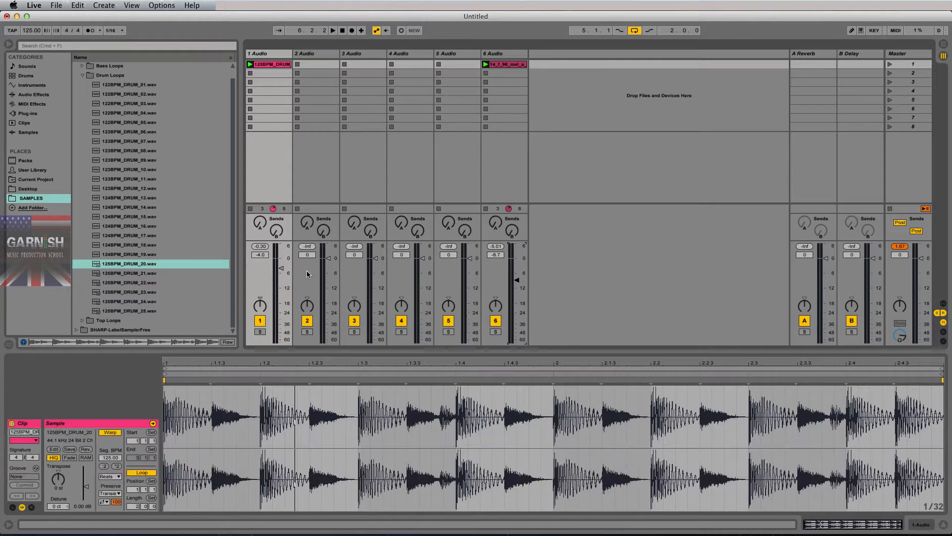
# Step: Play scene 1, reset the Master peak level, and lower 1 Audio to -7.0 dB and 6 Audio to -12.0 dB
pyautogui.click(275, 65)
pyautogui.click(900, 246)
pyautogui.click(890, 64)
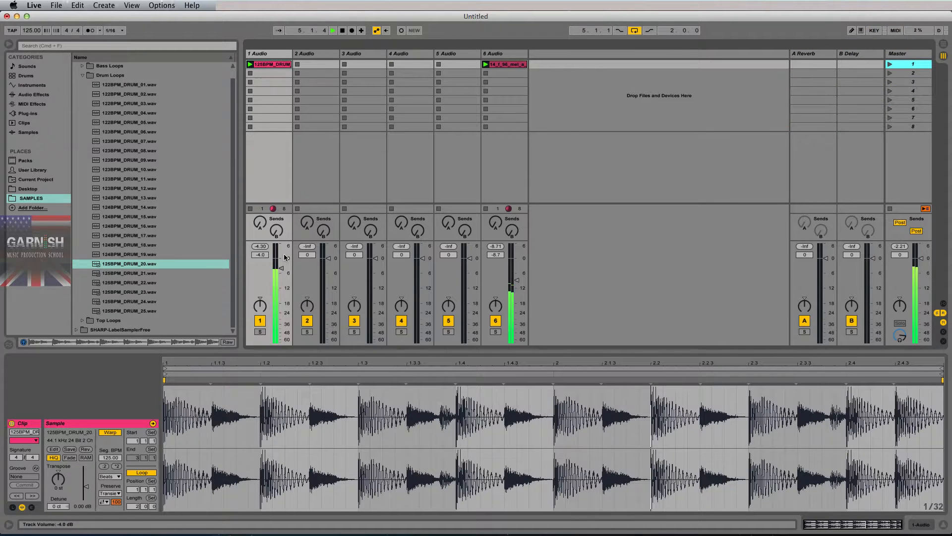
pyautogui.moveTo(279, 268); pyautogui.dragTo(279, 275)
pyautogui.click(895, 245)
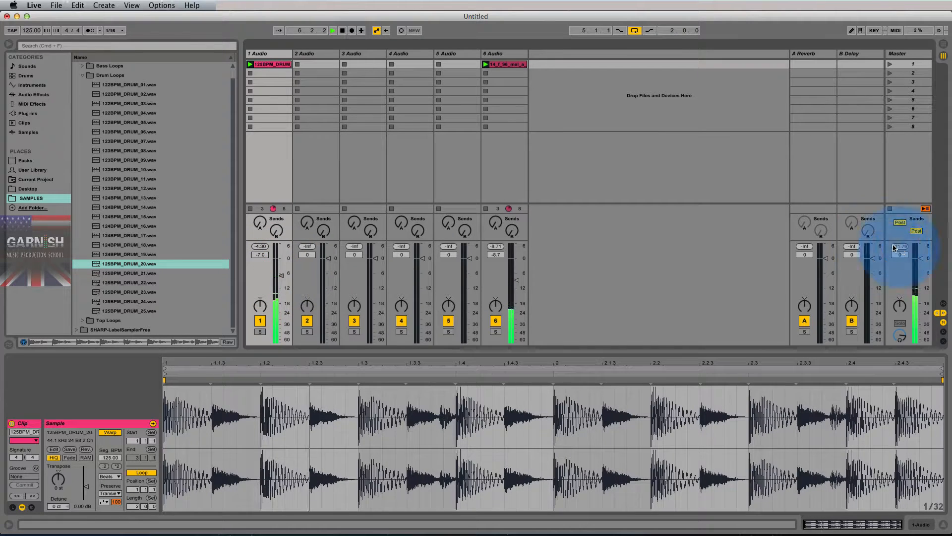
pyautogui.moveTo(520, 280); pyautogui.dragTo(516, 288)
pyautogui.press('space')
# Step: Compare the clip waveforms of the 1 Audio and 6 Audio tracks by switching between the two tracks
pyautogui.click(513, 53)
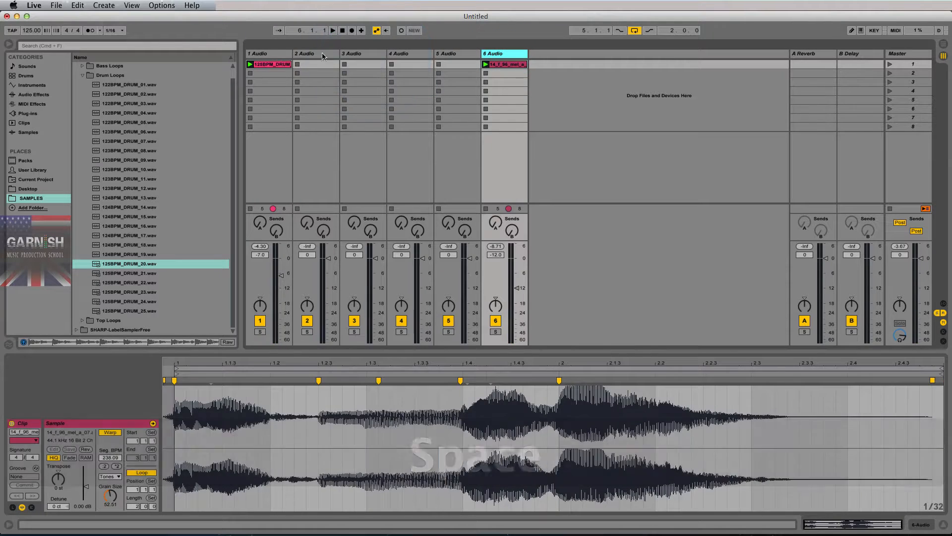
pyautogui.click(271, 54)
pyautogui.click(499, 53)
pyautogui.click(269, 55)
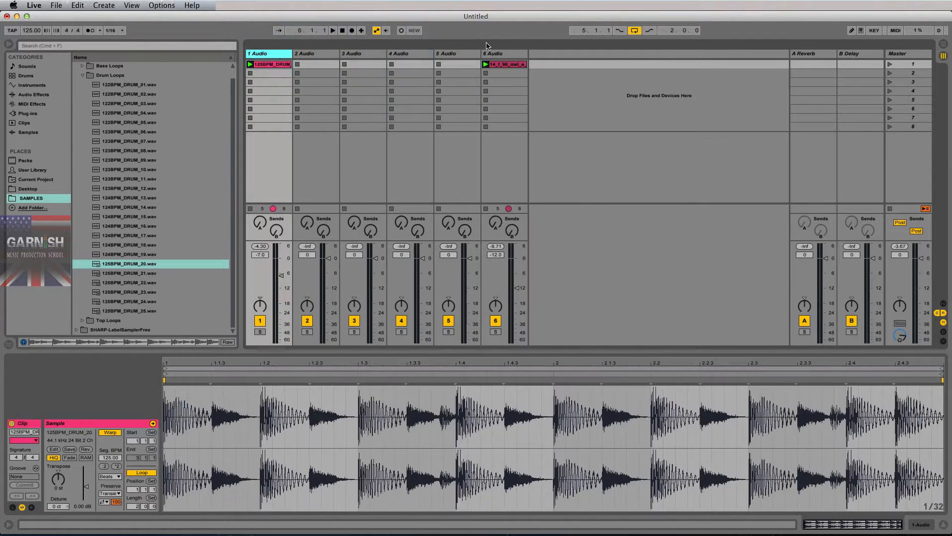
pyautogui.click(492, 52)
pyautogui.click(500, 54)
pyautogui.click(269, 54)
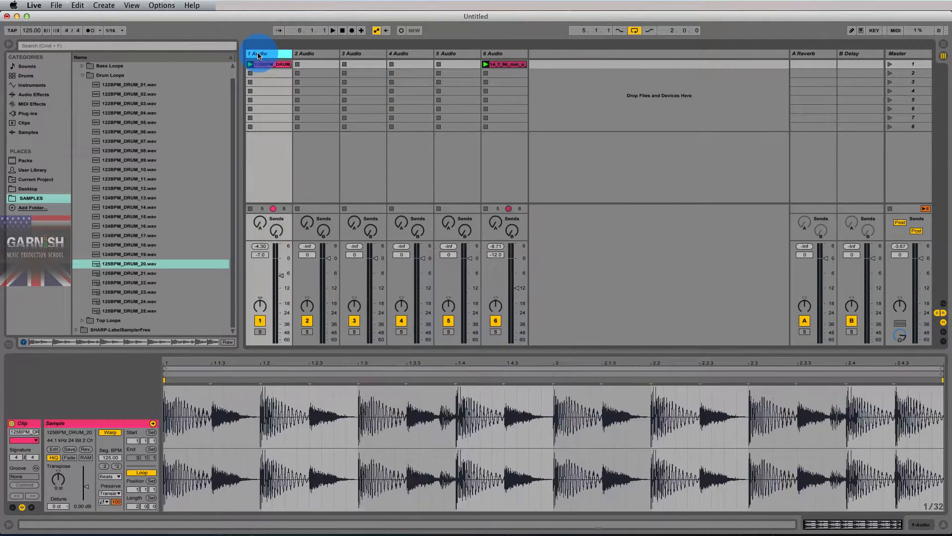
# Step: Play the loops again and lower the 6 Audio track volume to -12.5 dB
pyautogui.press('space')
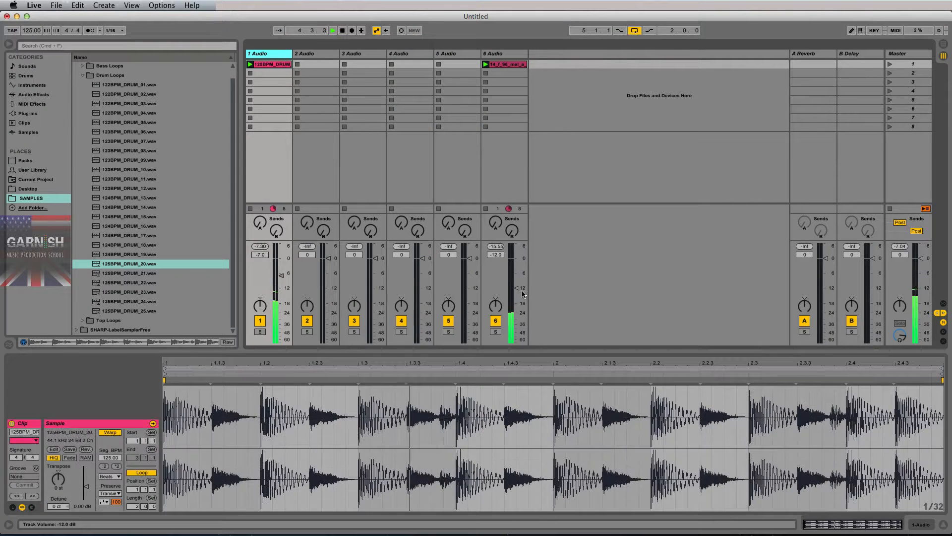
pyautogui.moveTo(515, 288); pyautogui.dragTo(515, 290)
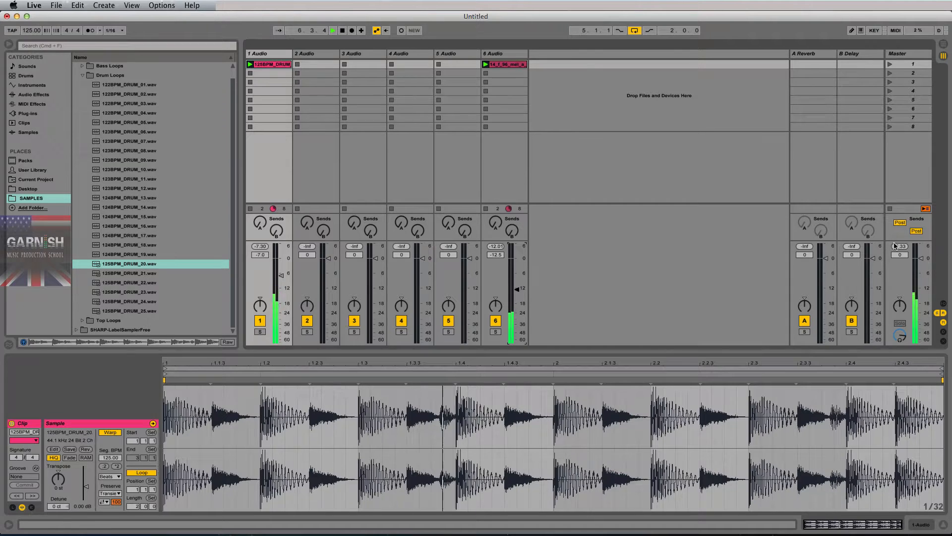
pyautogui.click(740, 189)
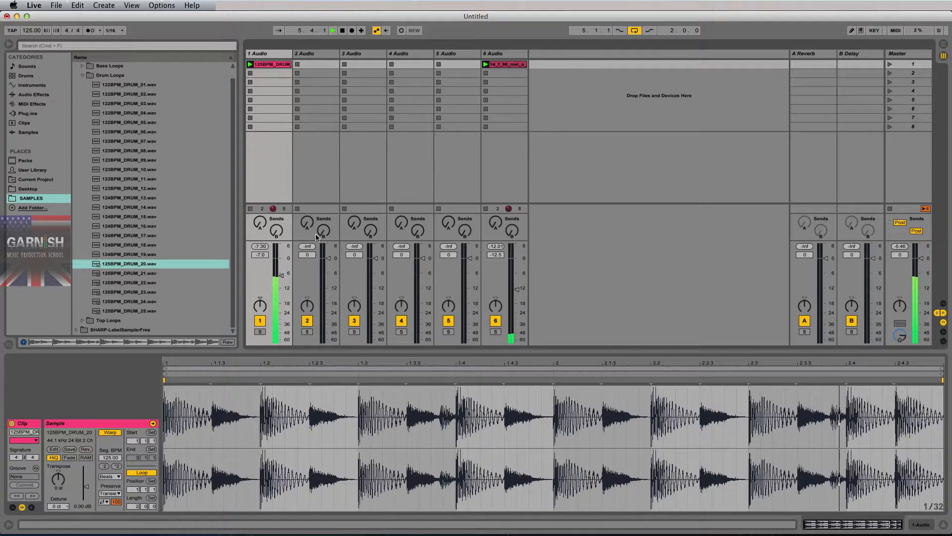
pyautogui.press('space')
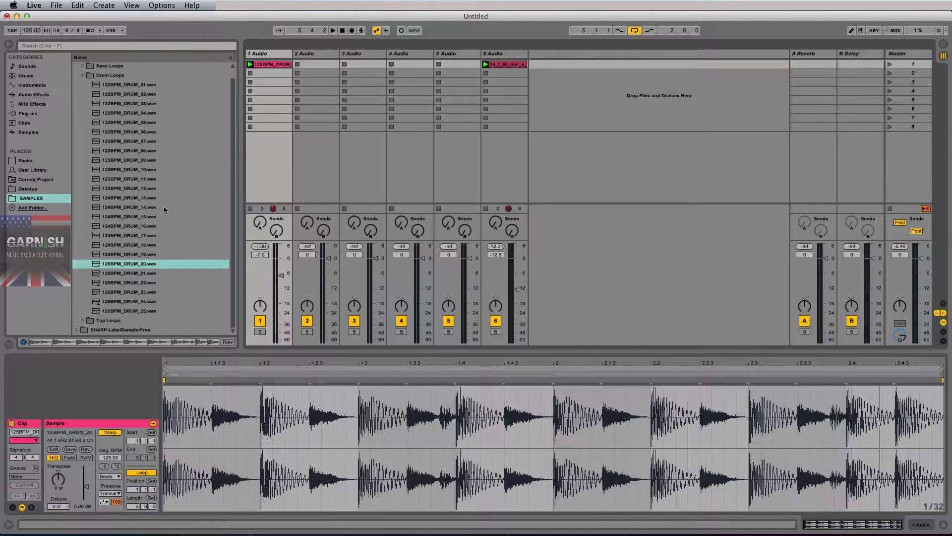
# Step: Collapse the Tech-House Bass & Drums pack and expand the SHARP-LabelSamplerFree folder in the browser
pyautogui.click(104, 74)
pyautogui.click(77, 105)
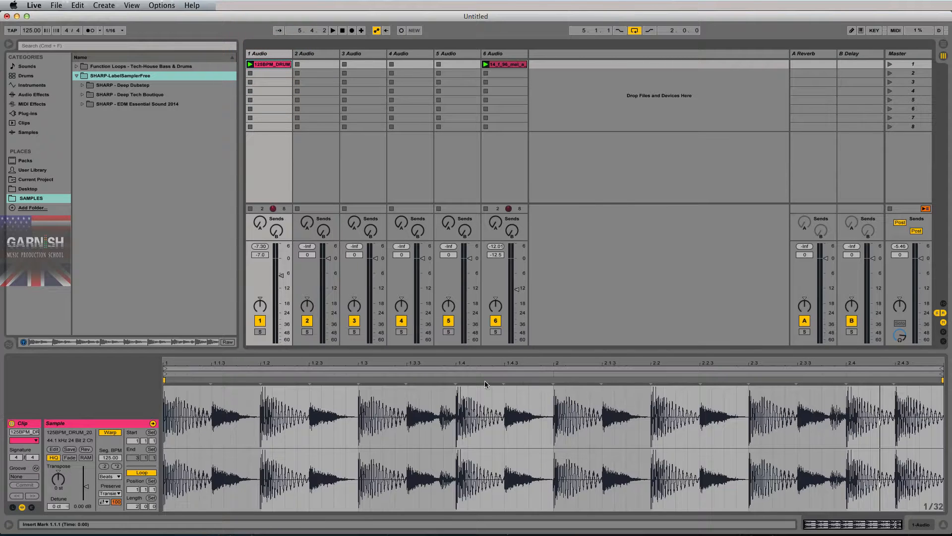
# Step: Try adding a warp marker at beat 1.3 of the 125BPM_DRUM_20 clip, and undo it
pyautogui.click(359, 380)
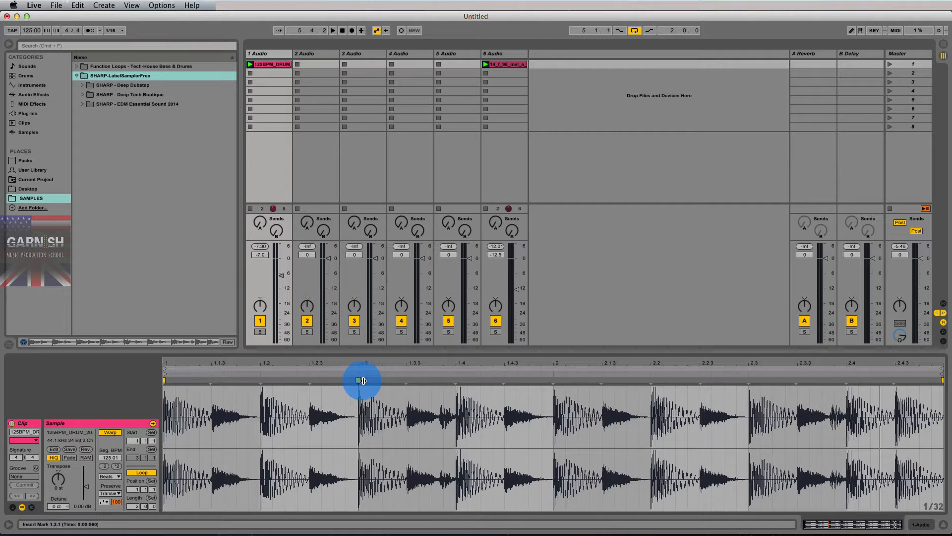
pyautogui.press('super+z')
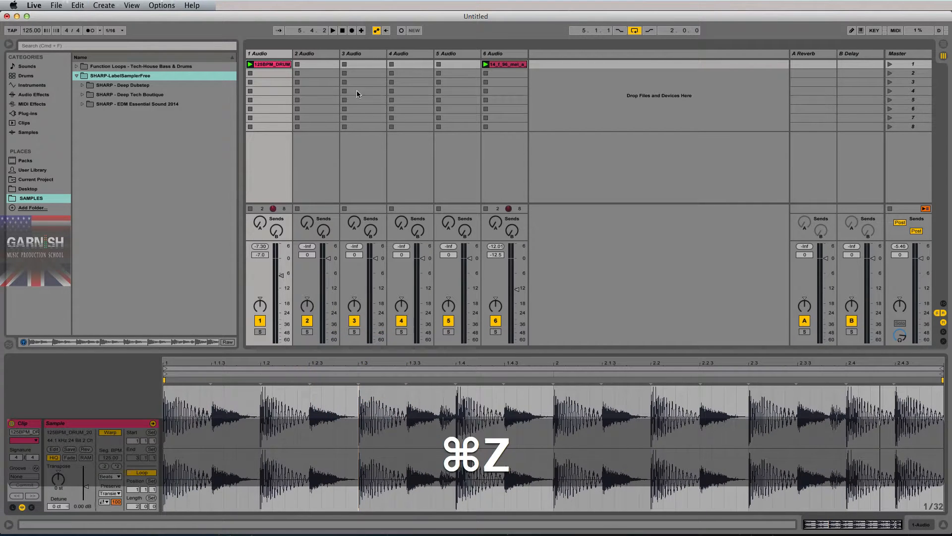
# Step: Mute the 6 Audio track and play the drum loop against the metronome, turning the metronome off again when finished
pyautogui.click(91, 30)
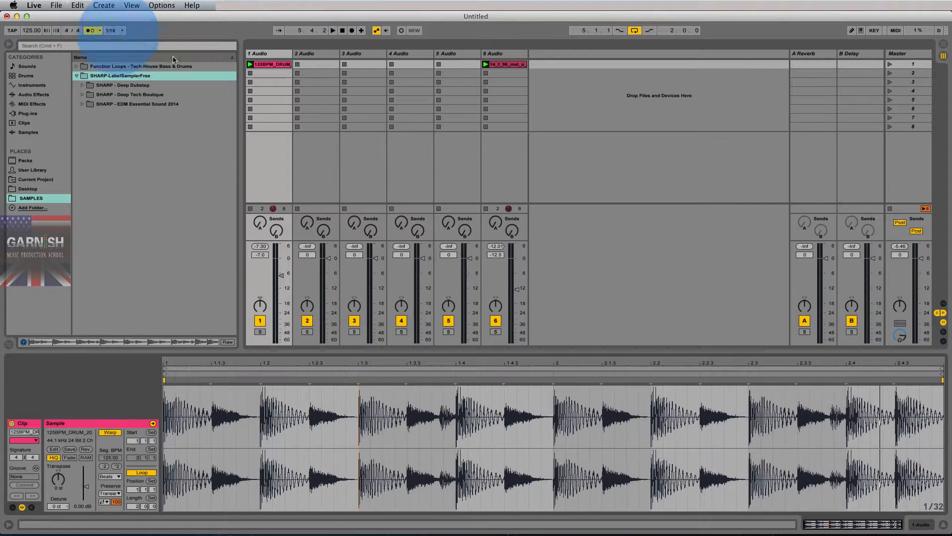
pyautogui.click(495, 321)
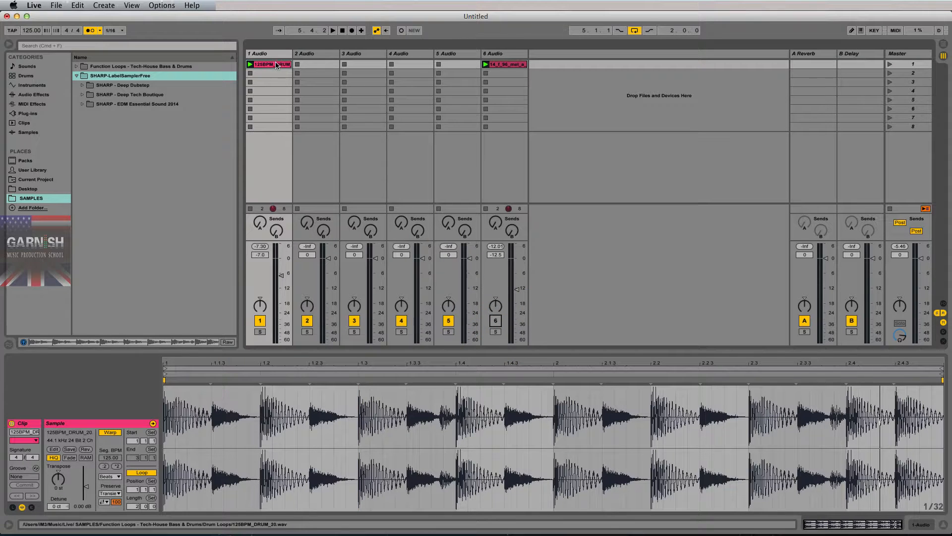
pyautogui.press('space')
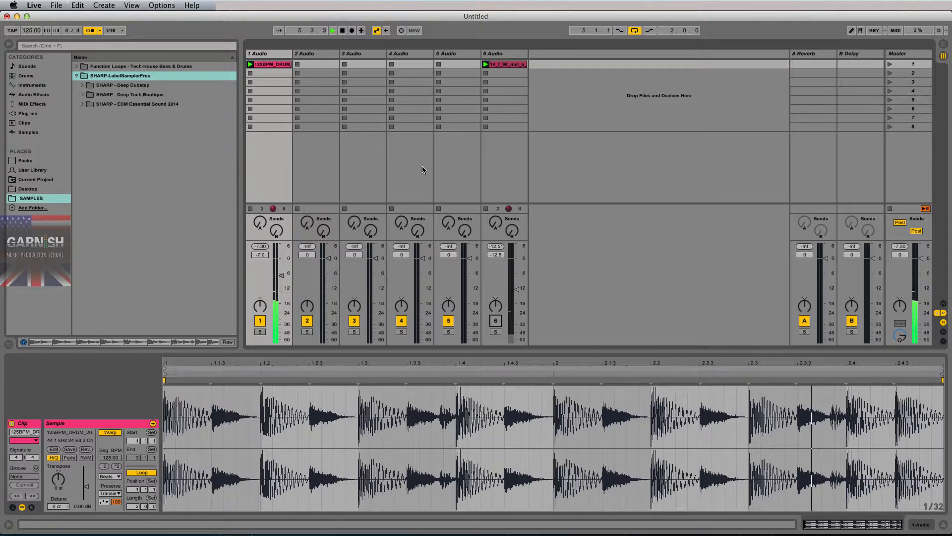
pyautogui.press('space')
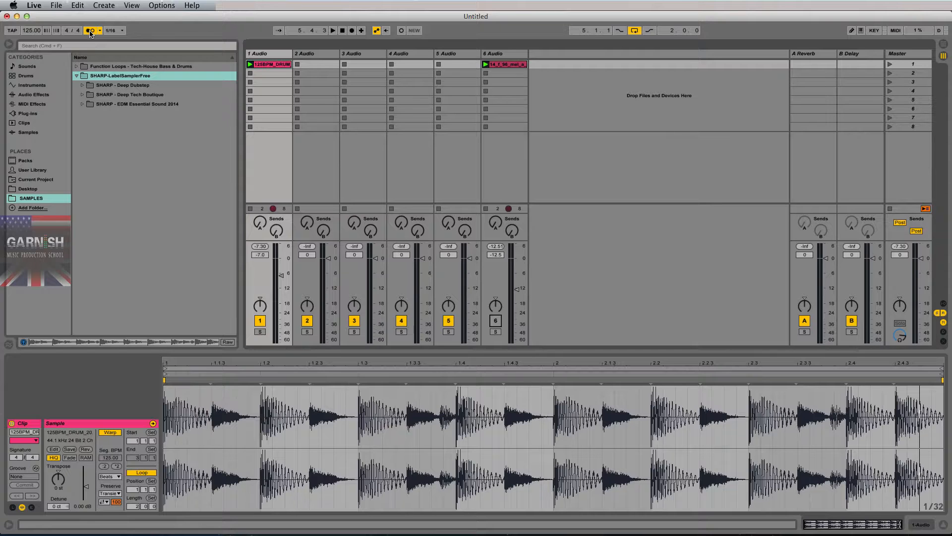
pyautogui.click(90, 31)
pyautogui.click(274, 63)
pyautogui.click(279, 64)
pyautogui.click(163, 6)
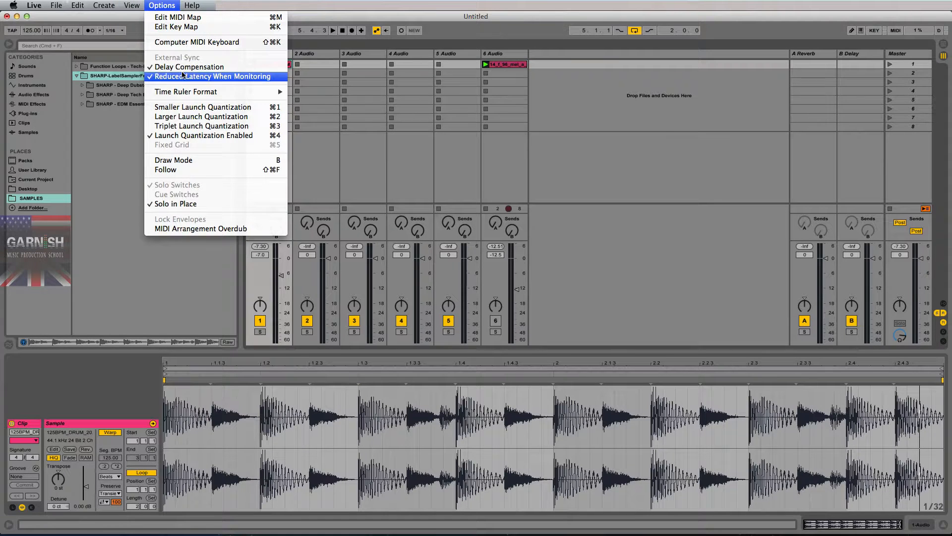
pyautogui.click(165, 6)
pyautogui.click(171, 5)
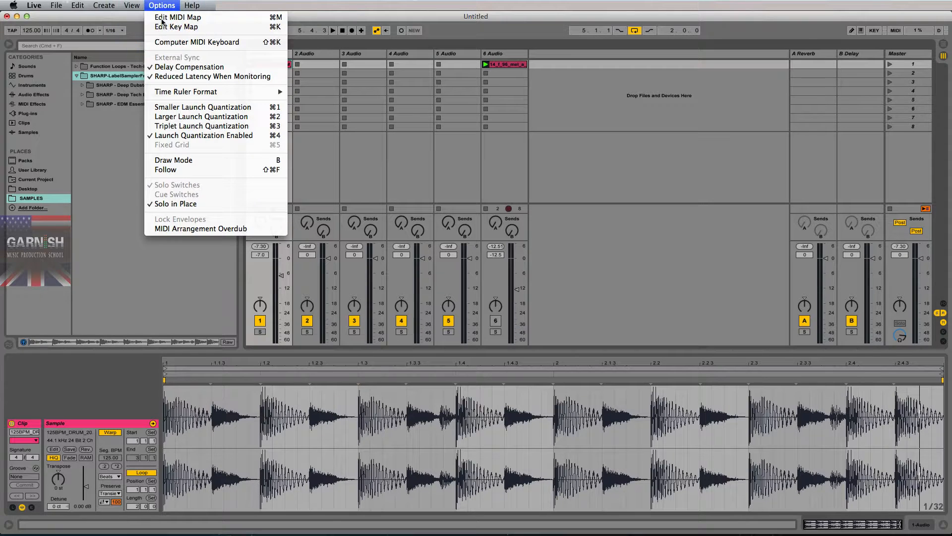
pyautogui.click(155, 19)
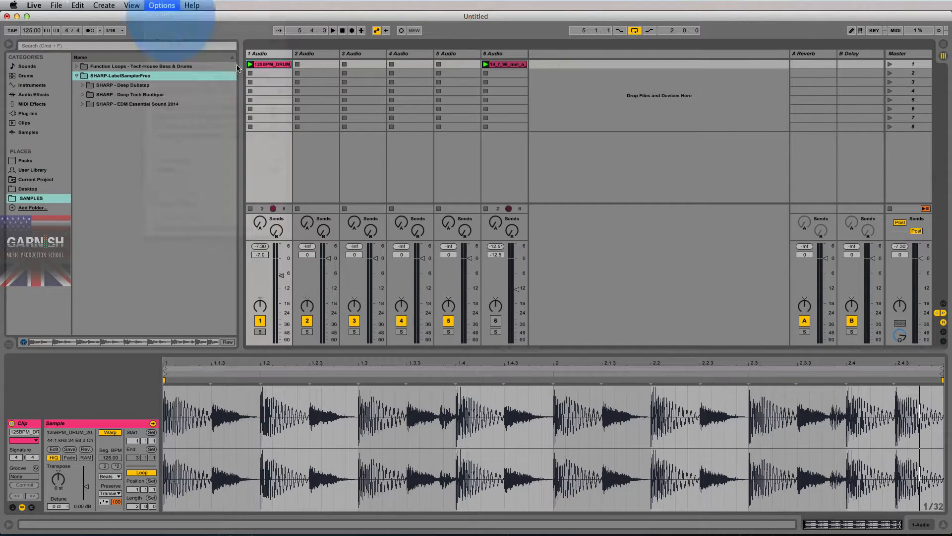
pyautogui.click(266, 55)
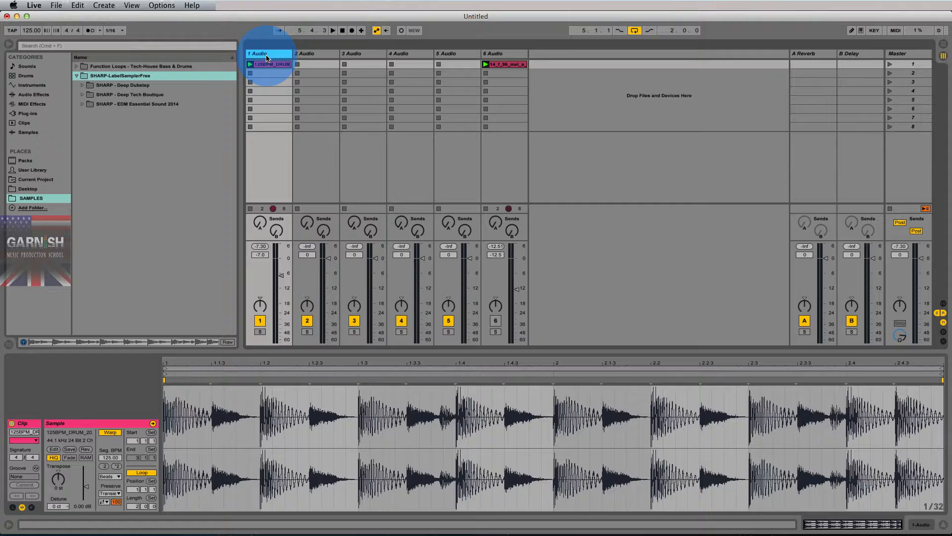
pyautogui.click(170, 5)
pyautogui.click(198, 44)
# Step: Play the drum loop and expand SHARP - EDM Essential Sound 2014 and its EDM_KITS_128BPM folder
pyautogui.press('space')
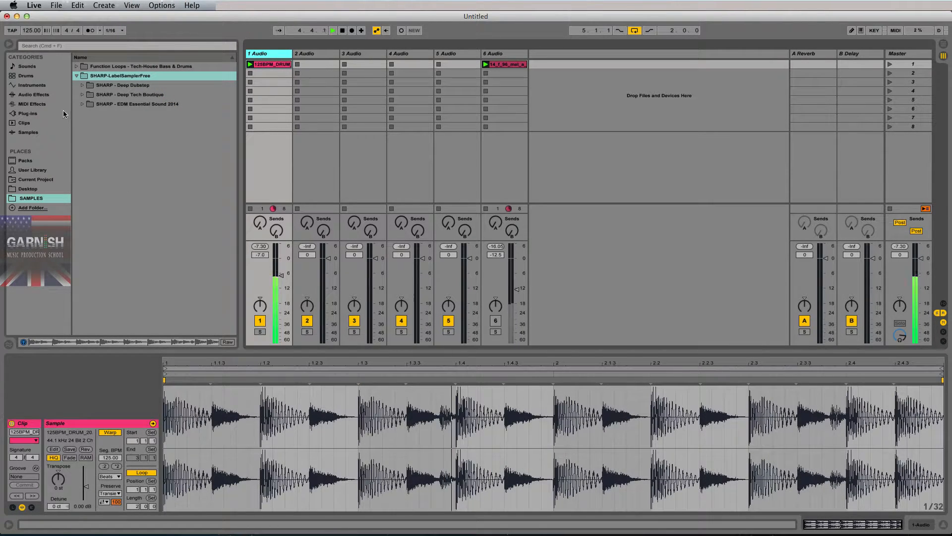
pyautogui.click(81, 104)
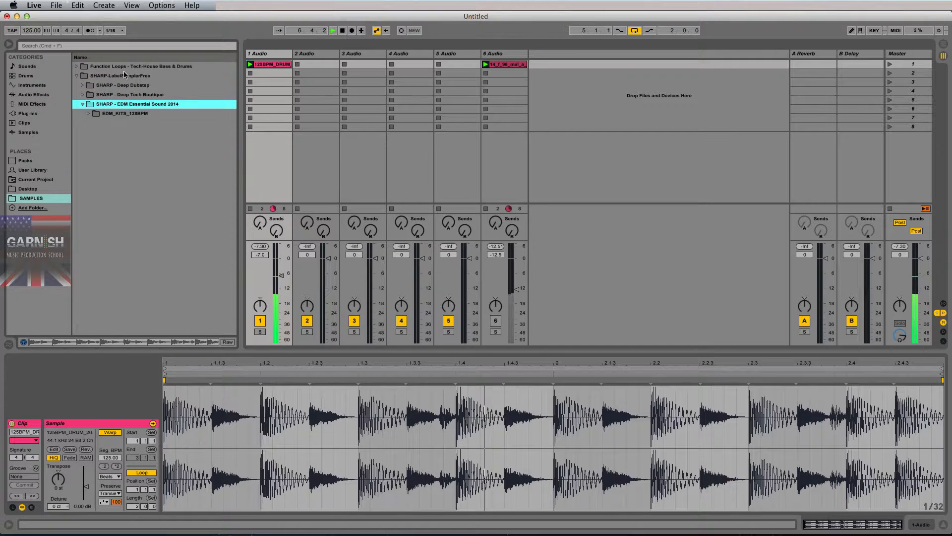
pyautogui.click(89, 113)
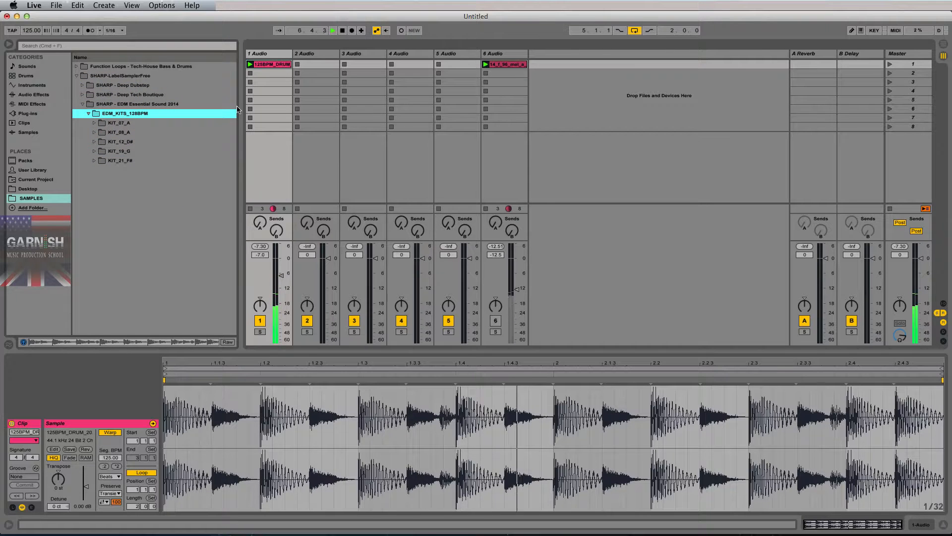
# Step: Widen the 6 Audio track to read the vocal clip's full name, and stop playback
pyautogui.click(521, 64)
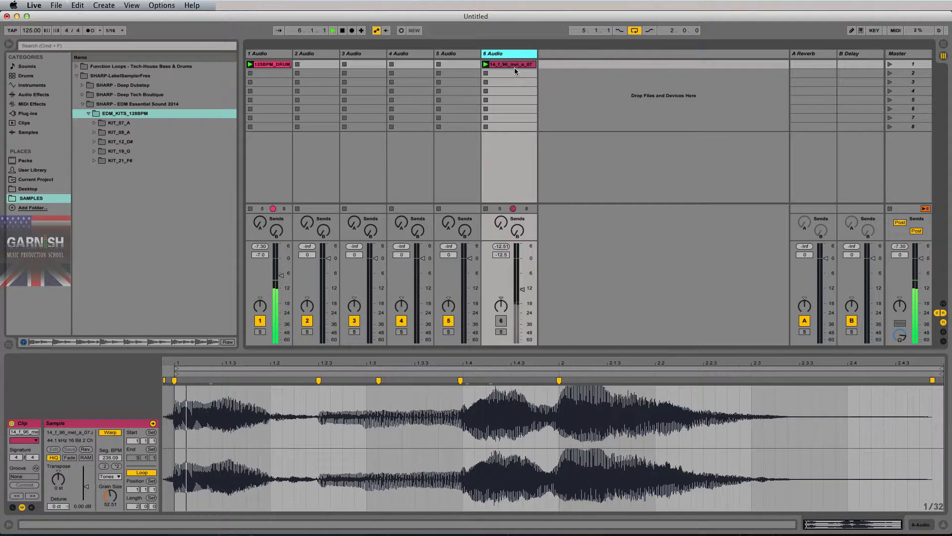
pyautogui.press('space')
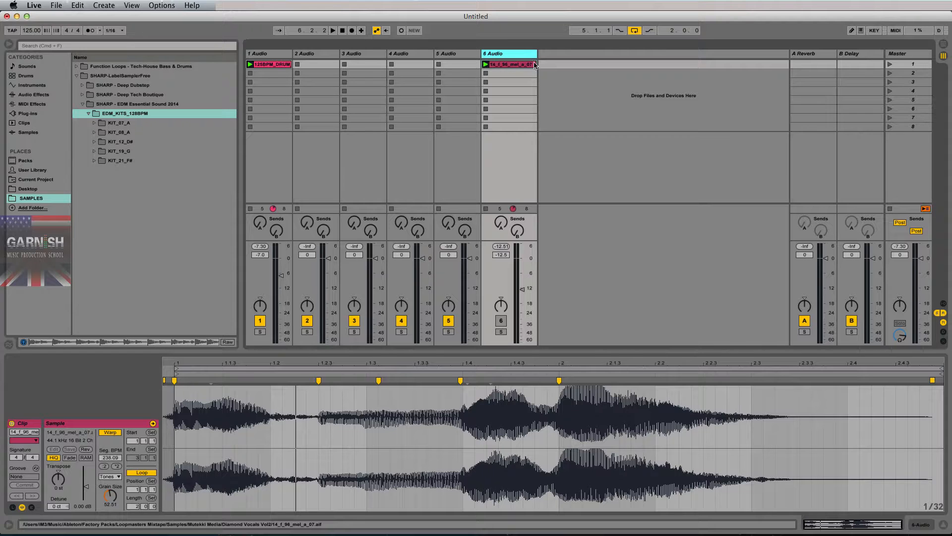
pyautogui.click(520, 66)
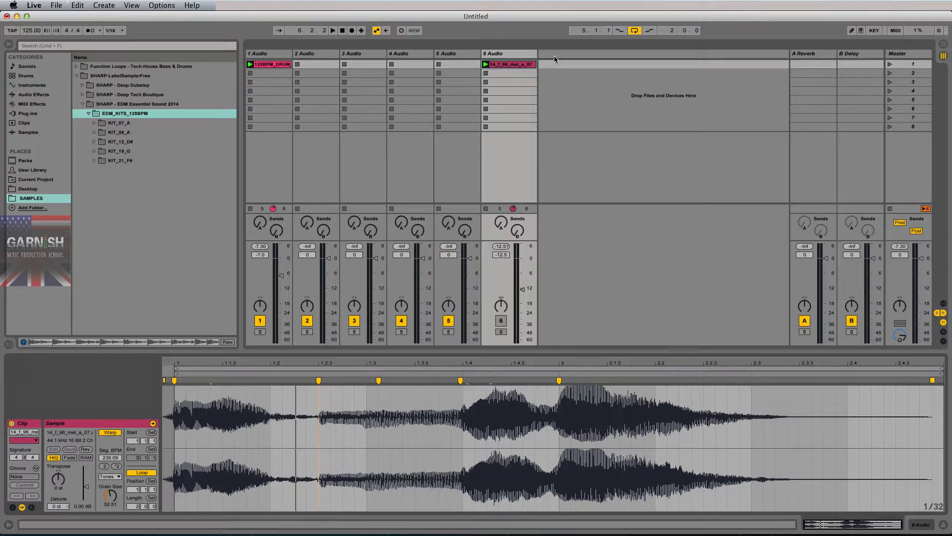
# Step: Expand KIT_07_A and preview 07_BassRiff_A_dry.wav and 07_TopLine_A_dry.wav, adjusting the preview volume
pyautogui.click(95, 124)
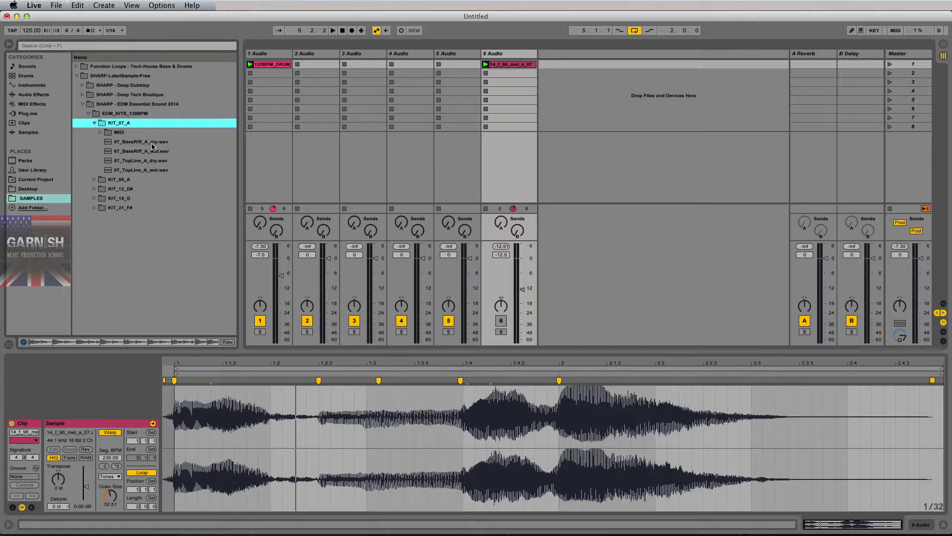
pyautogui.click(154, 143)
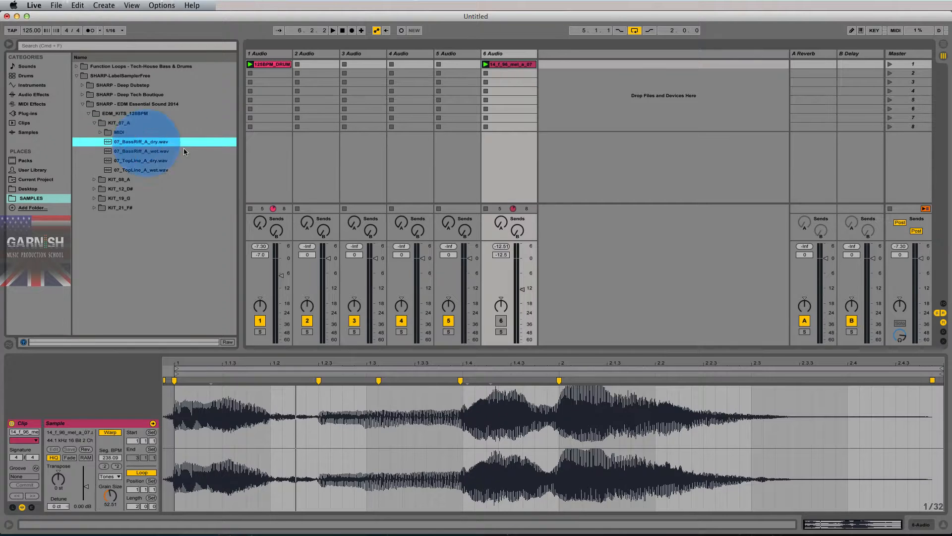
pyautogui.click(900, 335)
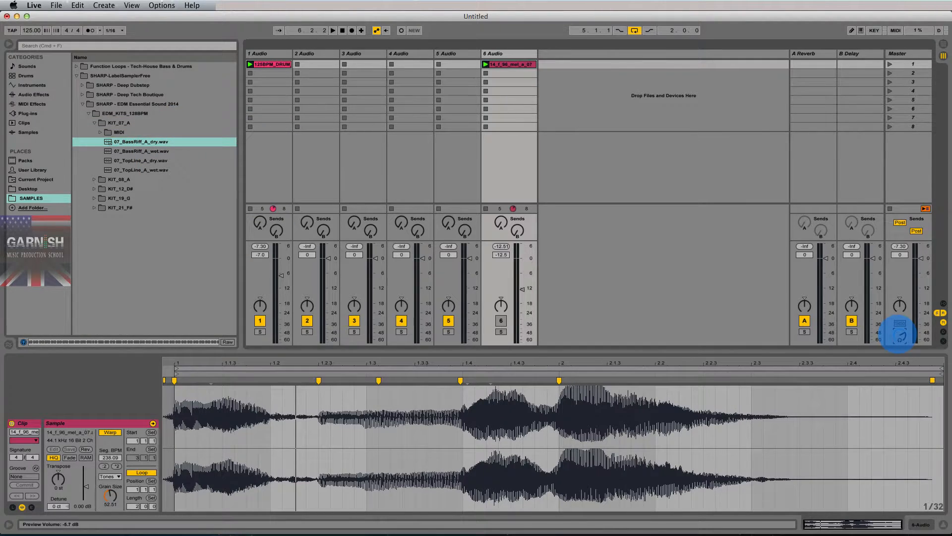
pyautogui.click(141, 162)
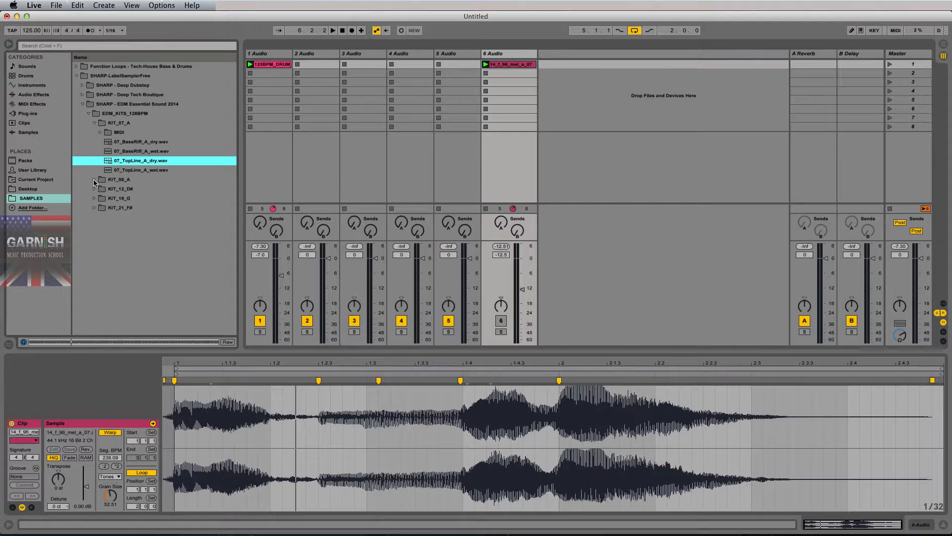
pyautogui.press('space')
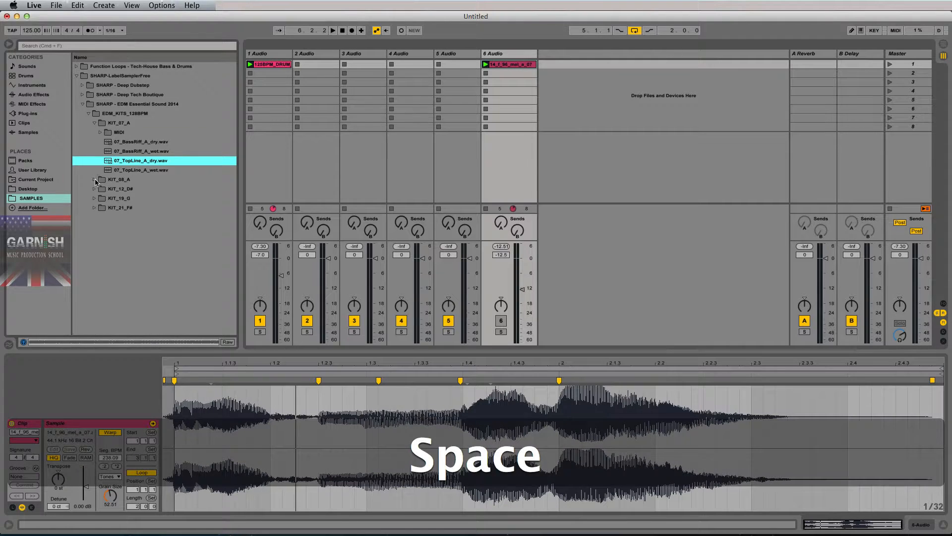
pyautogui.click(95, 179)
pyautogui.click(94, 124)
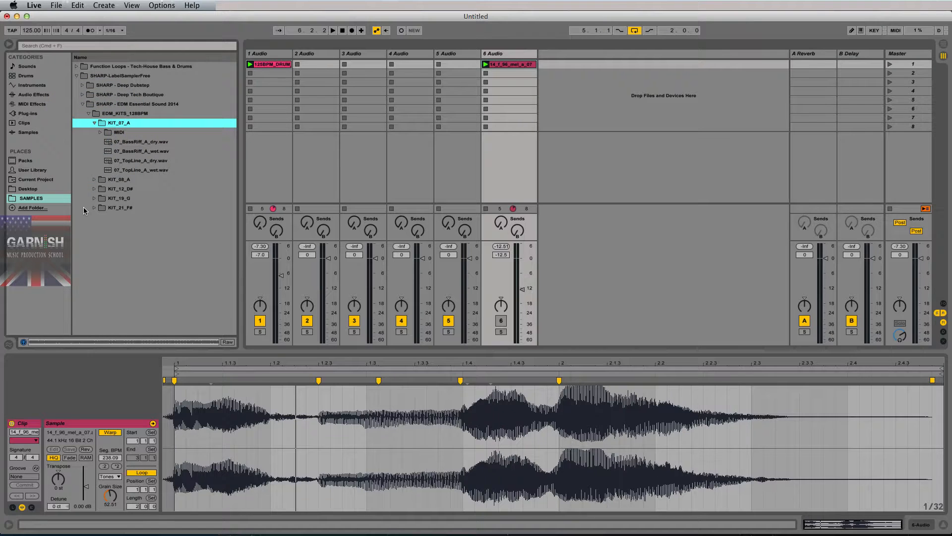
pyautogui.click(94, 179)
pyautogui.click(95, 123)
pyautogui.click(95, 180)
pyautogui.click(95, 124)
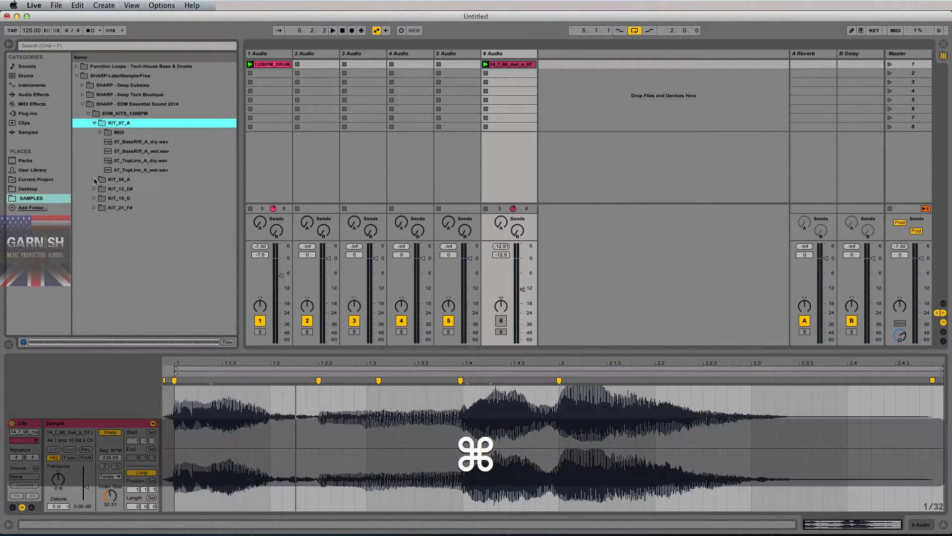
# Step: Expand KIT_08_A while keeping KIT_07_A open, and preview 08_TopLead_A_dry.wav
pyautogui.keyDown('super'); pyautogui.click(95, 180); pyautogui.keyUp('super')
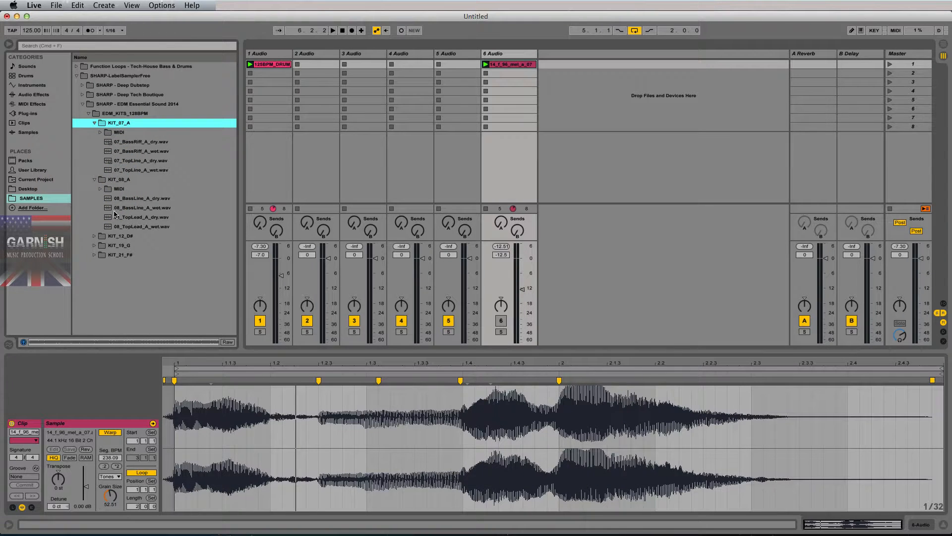
pyautogui.click(155, 216)
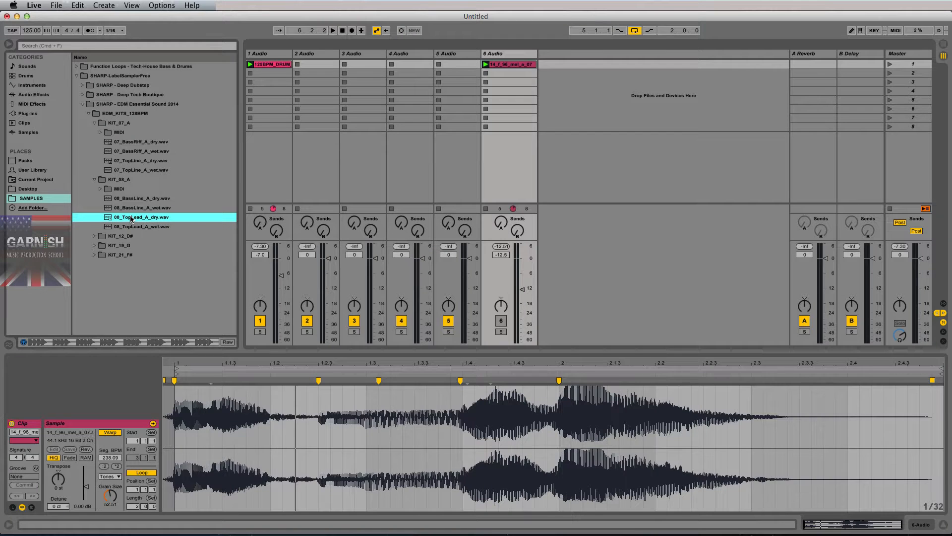
# Step: Place 08_TopLead_A_dry.wav in the first slot of 2 Audio and balance its volume to -16.7 dB while scene 1 plays
pyautogui.press('space')
pyautogui.moveTo(131, 218); pyautogui.dragTo(316, 64)
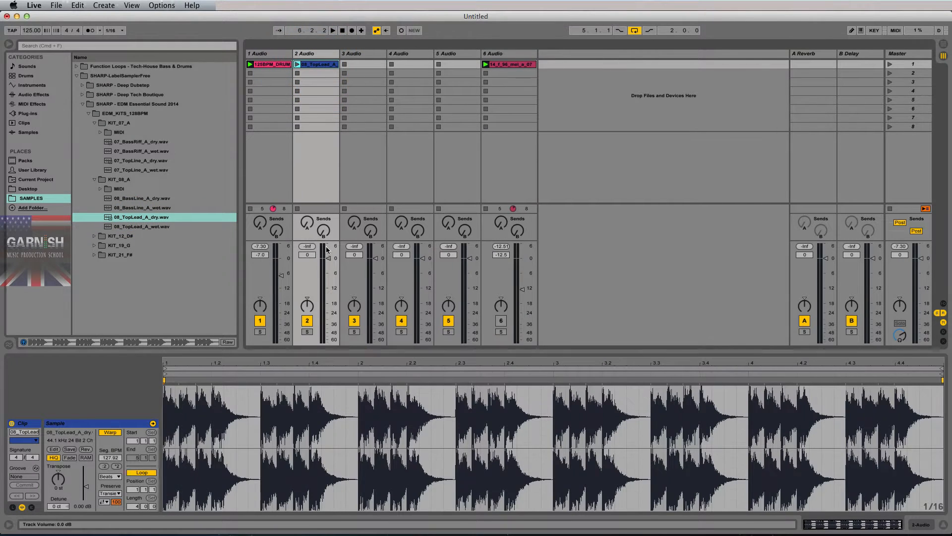
pyautogui.moveTo(327, 250); pyautogui.dragTo(325, 261)
pyautogui.click(891, 62)
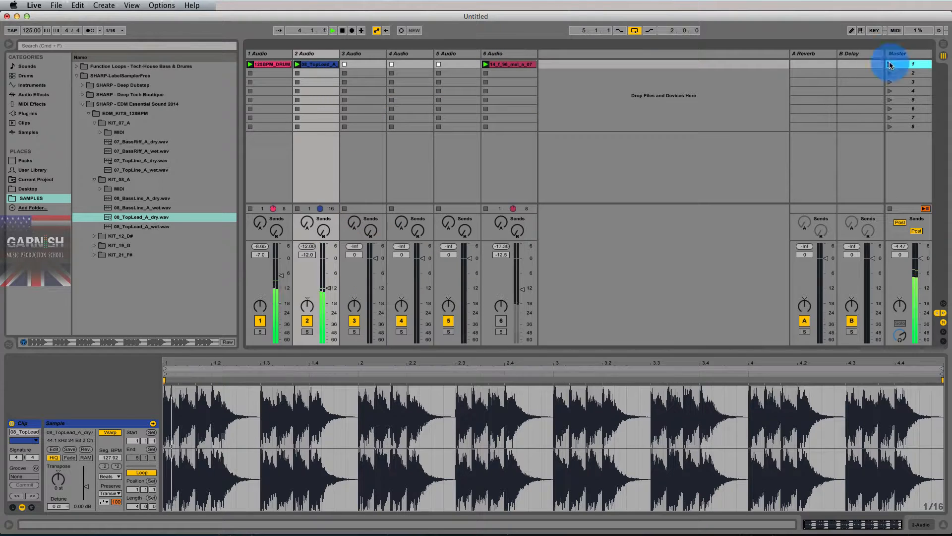
pyautogui.moveTo(332, 283); pyautogui.dragTo(319, 255)
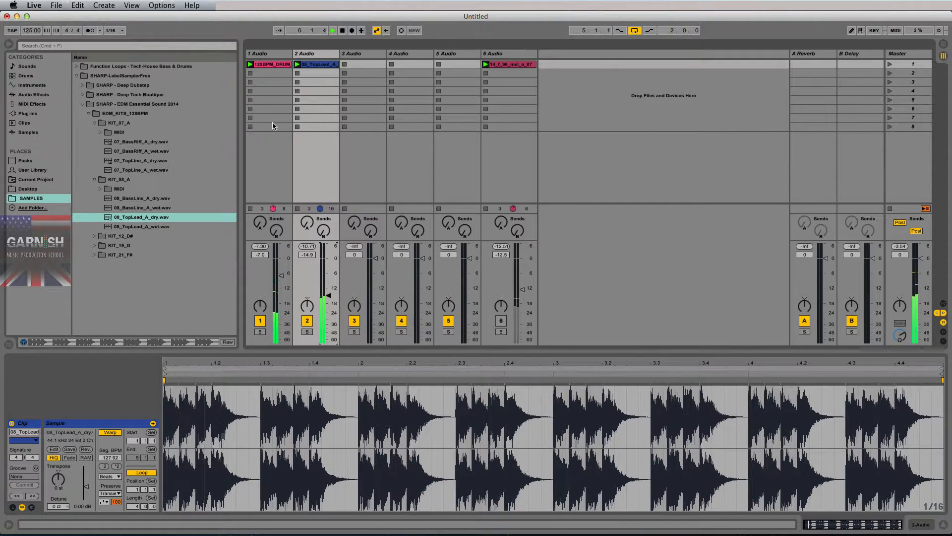
pyautogui.moveTo(323, 291); pyautogui.dragTo(323, 294)
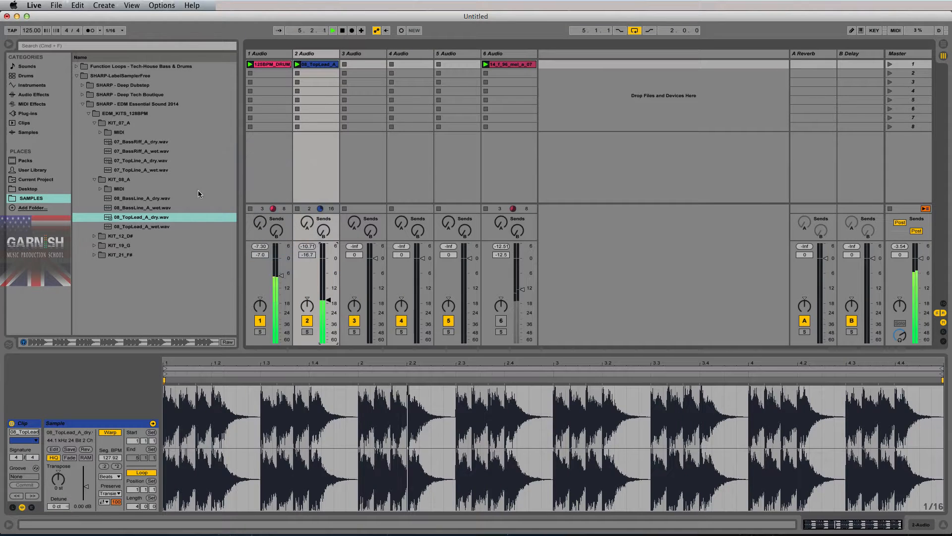
# Step: Restart playback and set the global launch quantization to 1 Bar
pyautogui.press('space')
pyautogui.press('space')
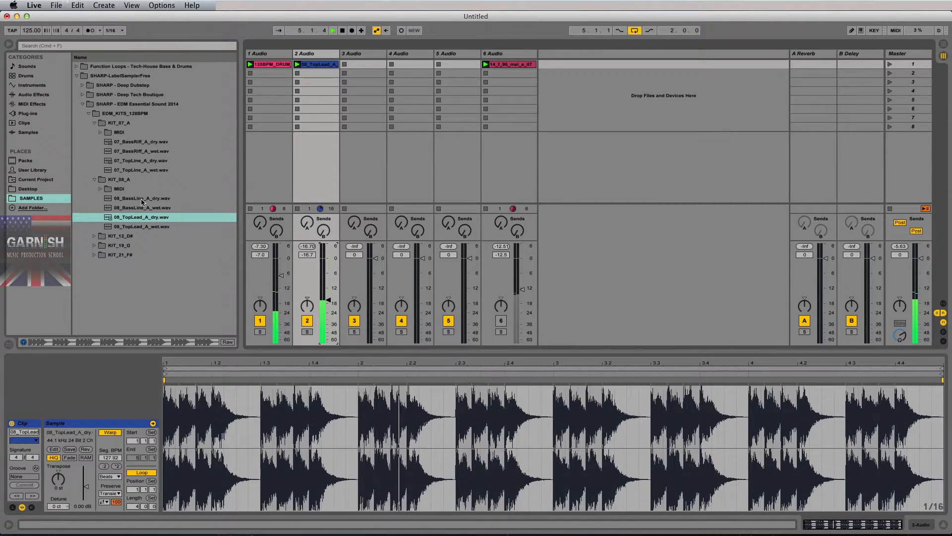
pyautogui.moveTo(114, 30); pyautogui.dragTo(117, 72)
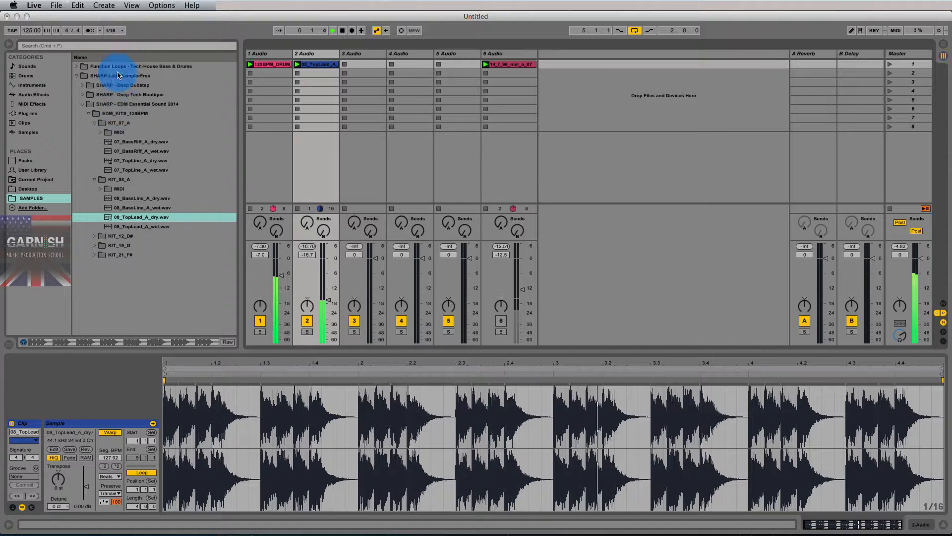
# Step: Preview 08_BassLine_A_dry.wav from KIT_08_A against the playing loops, adjusting the preview volume
pyautogui.click(141, 199)
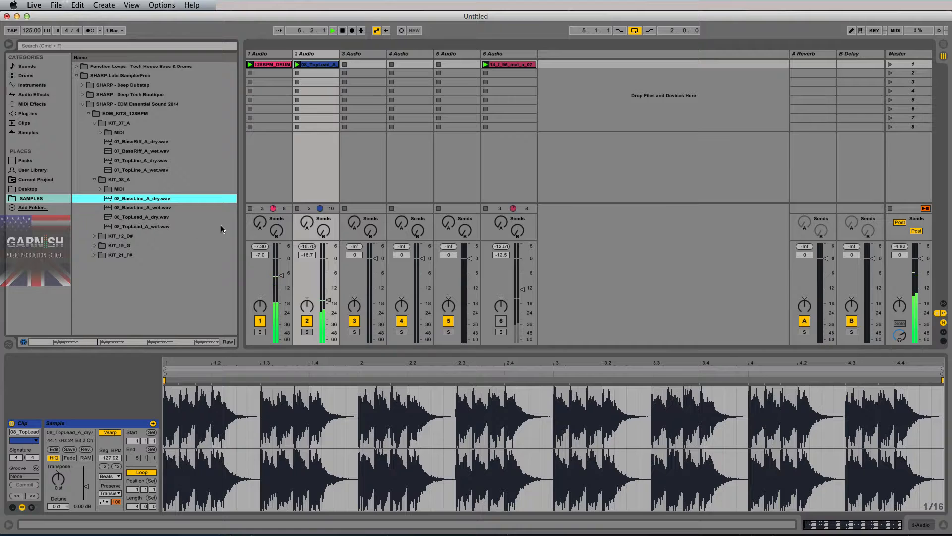
pyautogui.click(899, 337)
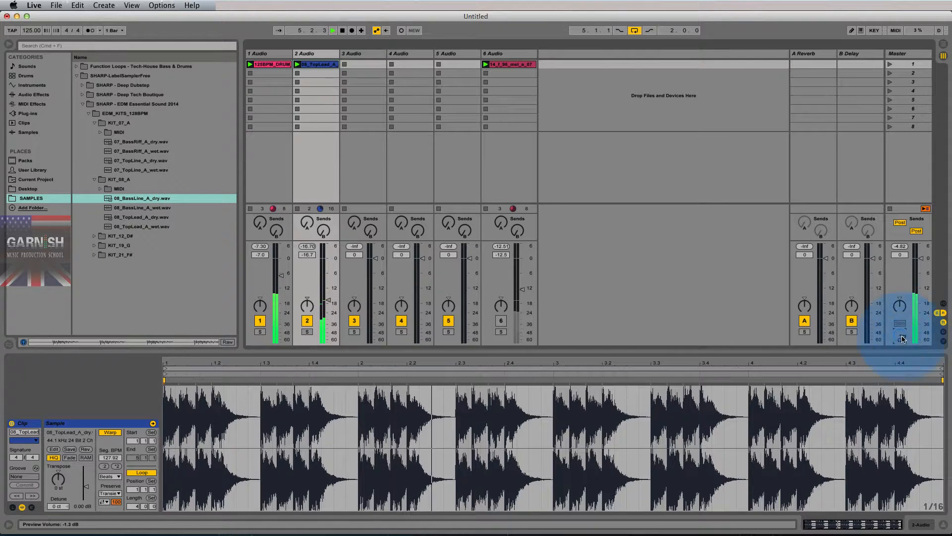
pyautogui.click(143, 200)
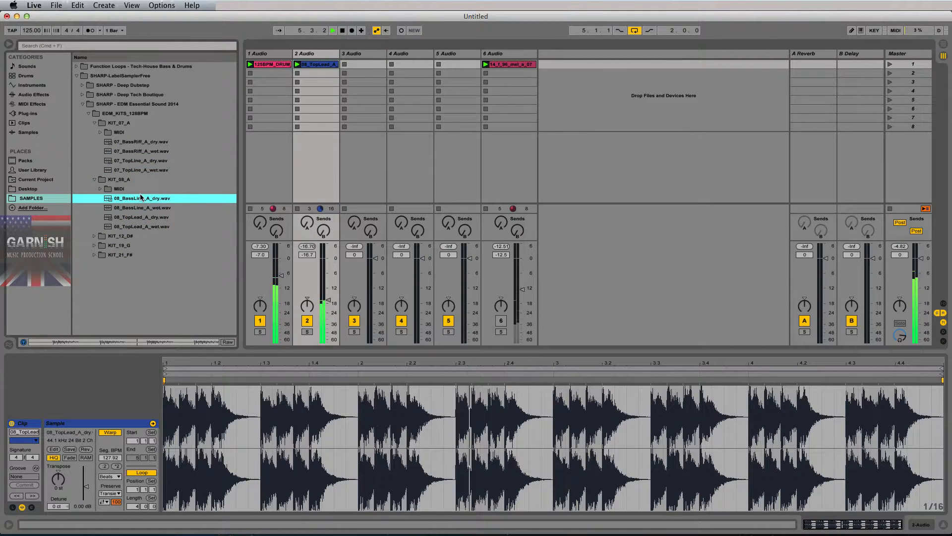
# Step: Add 08_BassLine_A_dry.wav to 3 Audio's first slot and, with scene 1 playing, balance 3 Audio to -8.3 dB and 2 Audio to -17.5 dB
pyautogui.moveTo(143, 199); pyautogui.dragTo(368, 69)
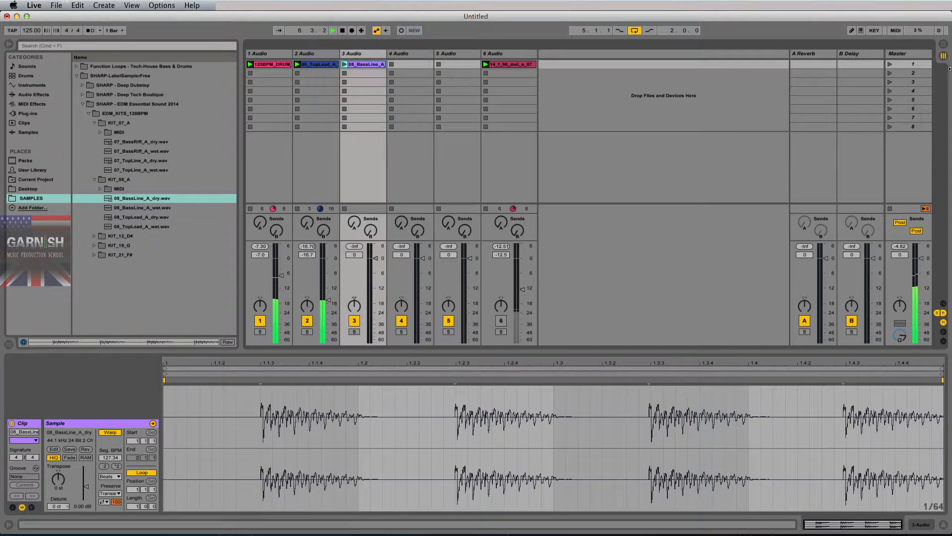
pyautogui.click(891, 64)
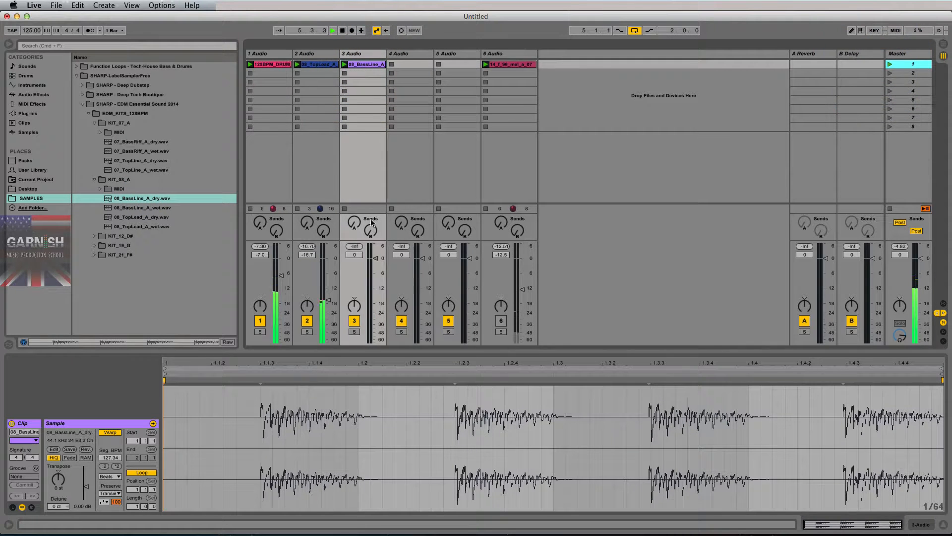
pyautogui.moveTo(370, 255); pyautogui.dragTo(326, 302)
pyautogui.click(326, 298)
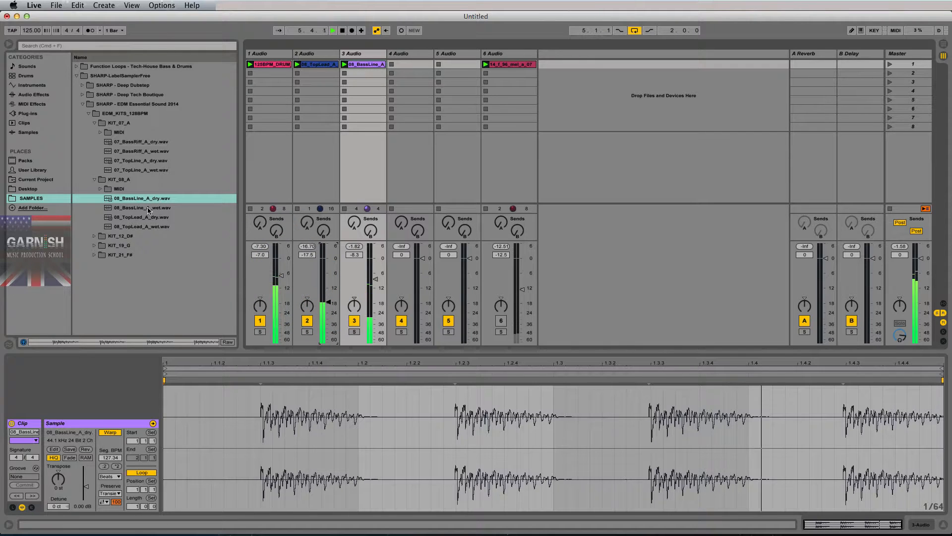
pyautogui.press('space')
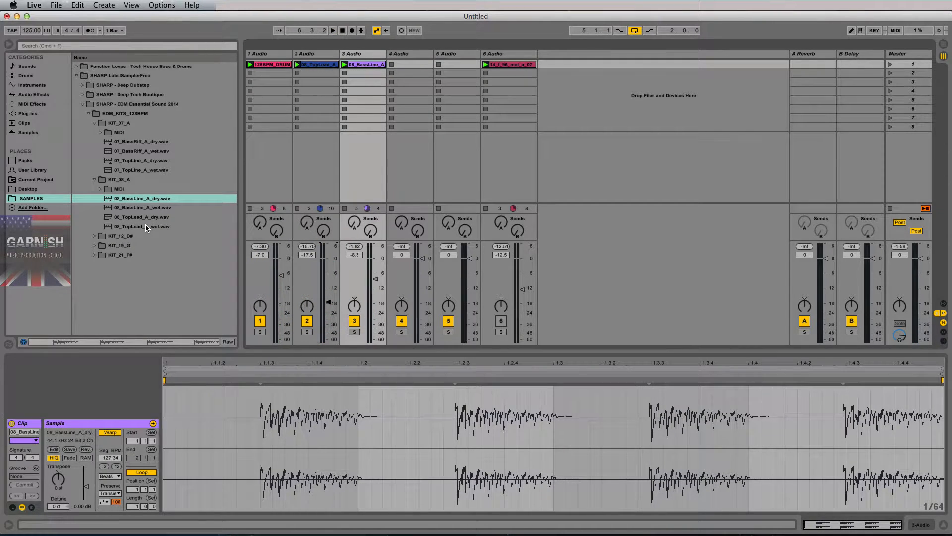
# Step: Preview 08_TopLead_A_wet.wav at an adjusted preview volume and place it below the dry lead clip in a widened 2 Audio track
pyautogui.click(143, 226)
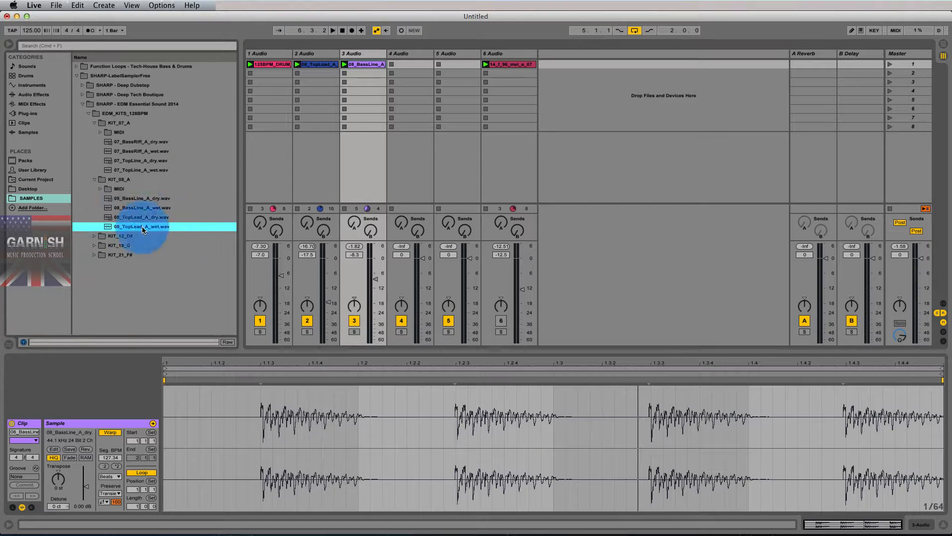
pyautogui.click(900, 336)
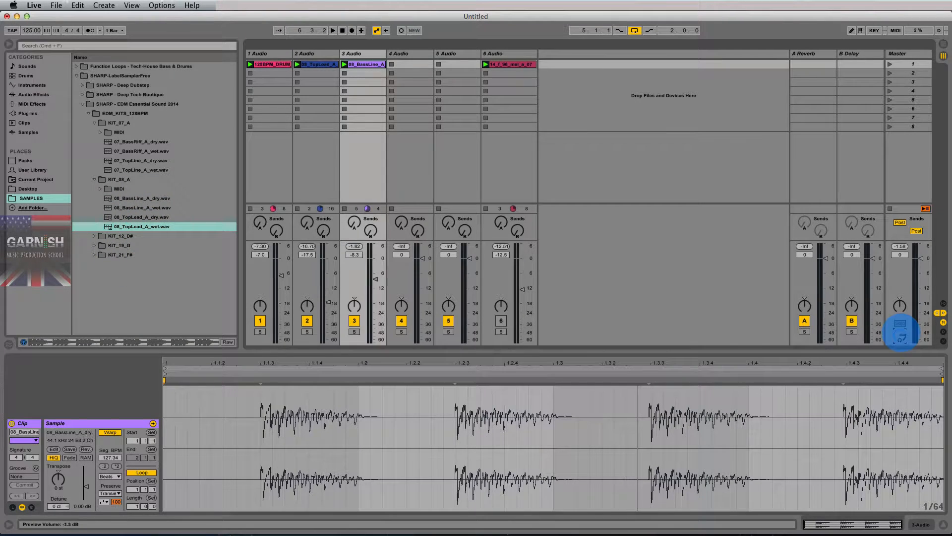
pyautogui.click(150, 225)
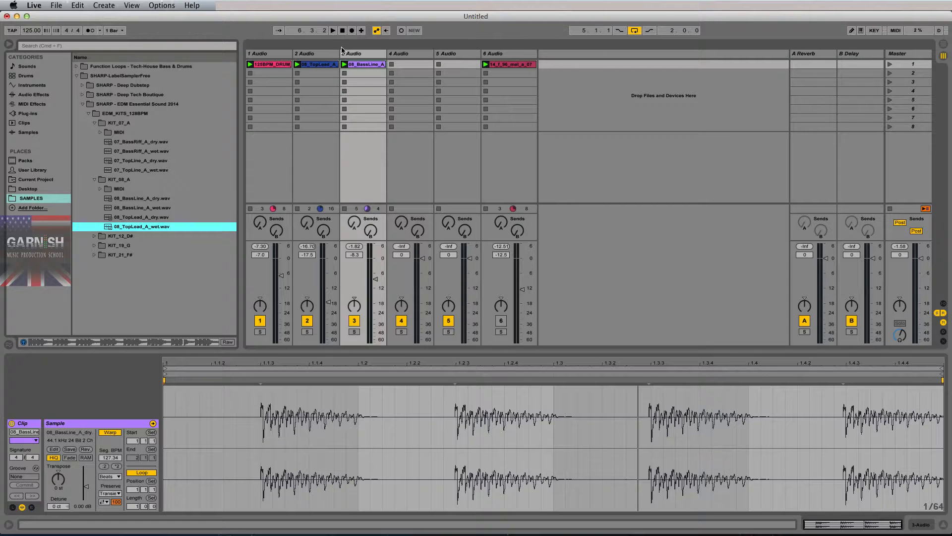
pyautogui.moveTo(341, 53); pyautogui.dragTo(367, 55)
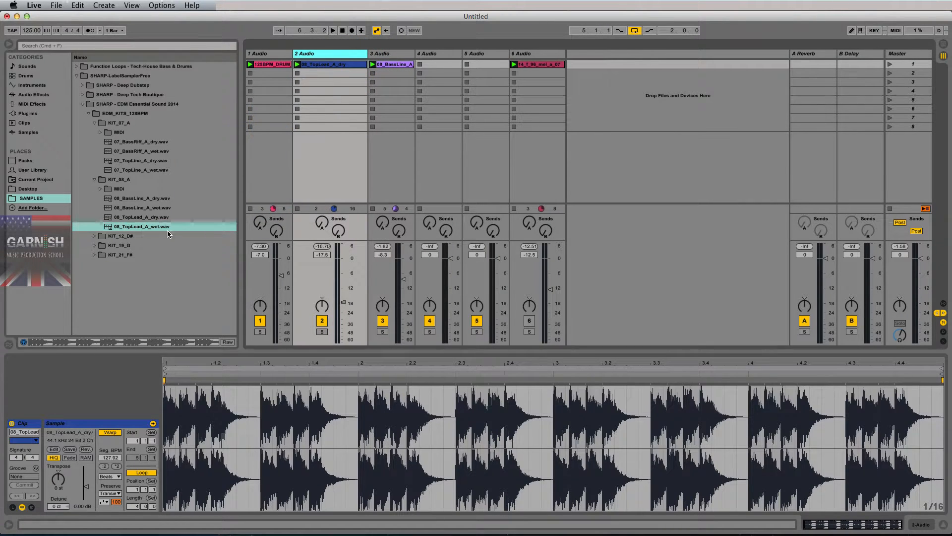
pyautogui.moveTo(173, 226); pyautogui.dragTo(322, 73)
# Step: Colour the 08_TopLead_A_wet clip blue and the 08_TopLead_A_dry clip light blue
pyautogui.rightClick(342, 74)
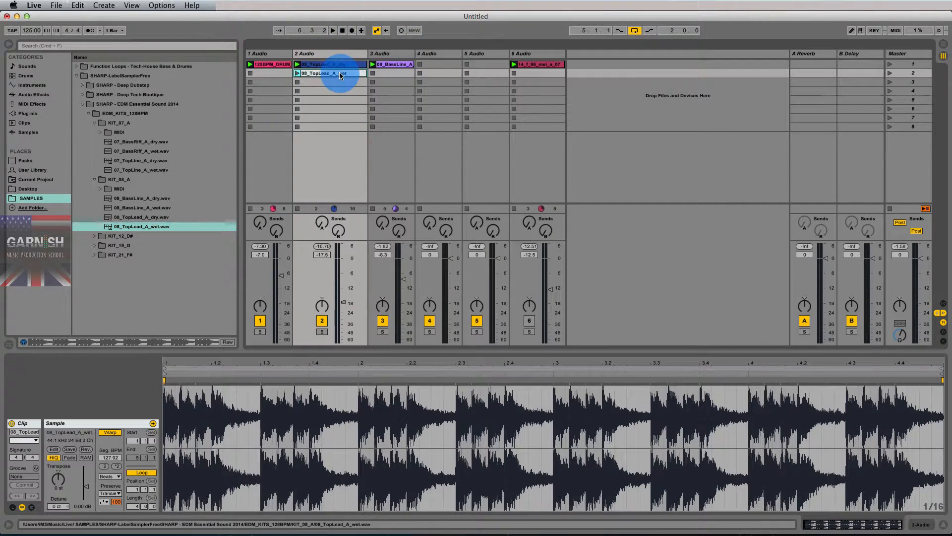
pyautogui.click(409, 264)
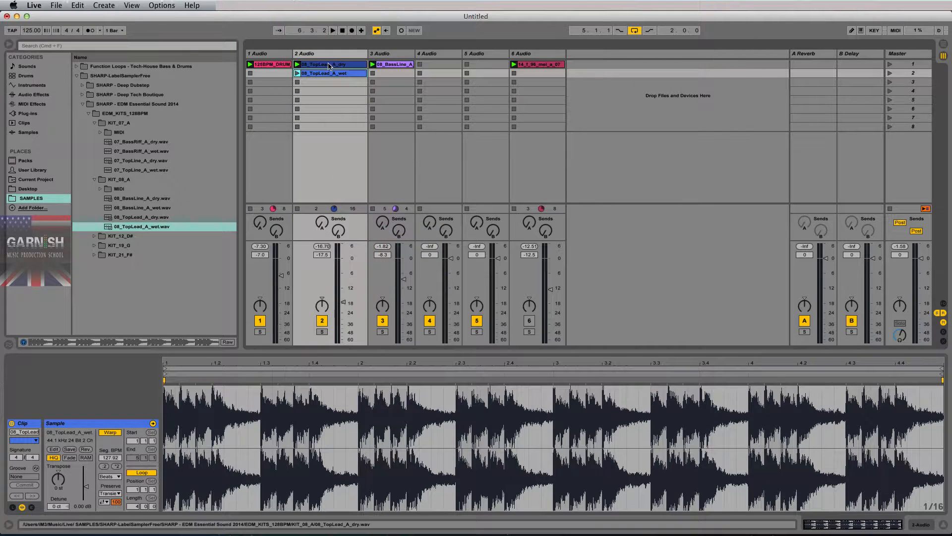
pyautogui.rightClick(330, 65)
pyautogui.click(398, 245)
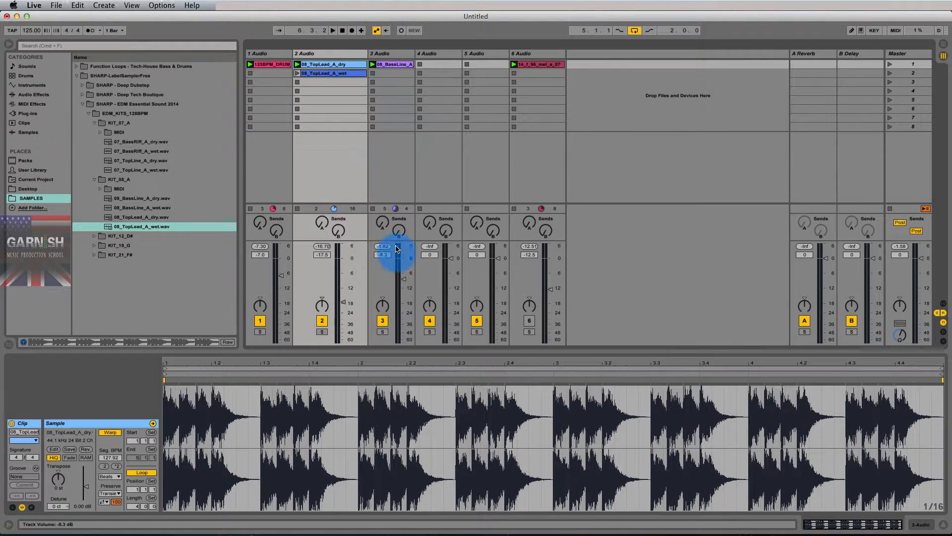
# Step: Colour the 08_TopLead_A_dry clip light orange and the 08_TopLead_A_wet clip dark orange
pyautogui.rightClick(342, 66)
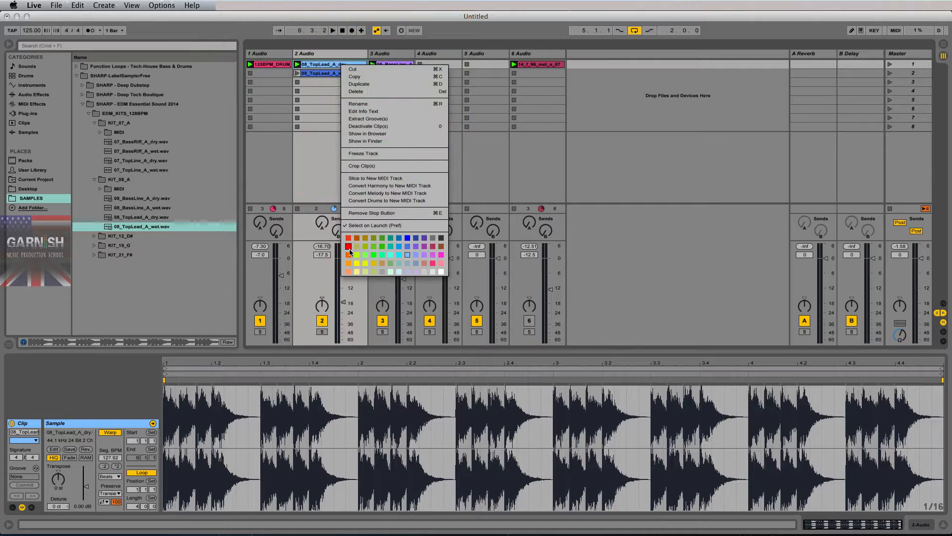
pyautogui.click(349, 263)
pyautogui.rightClick(328, 75)
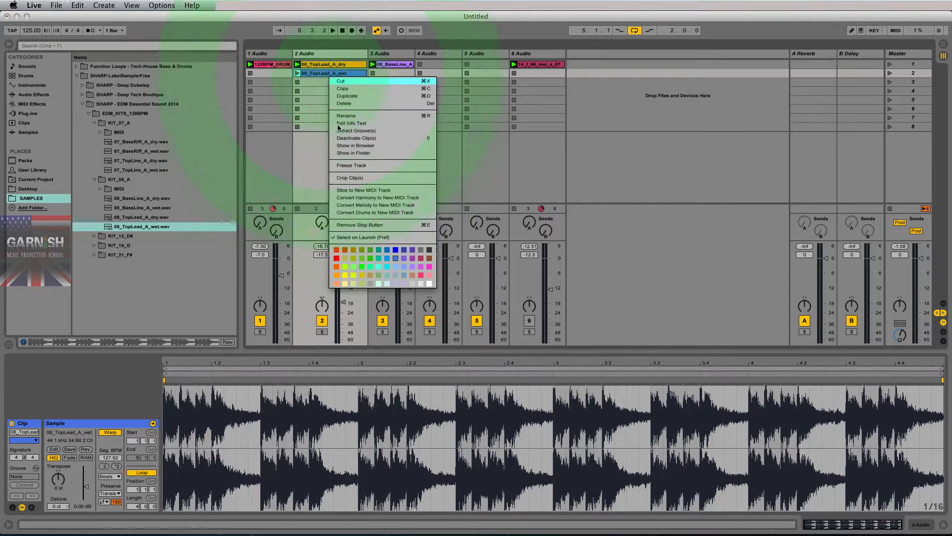
pyautogui.click(333, 263)
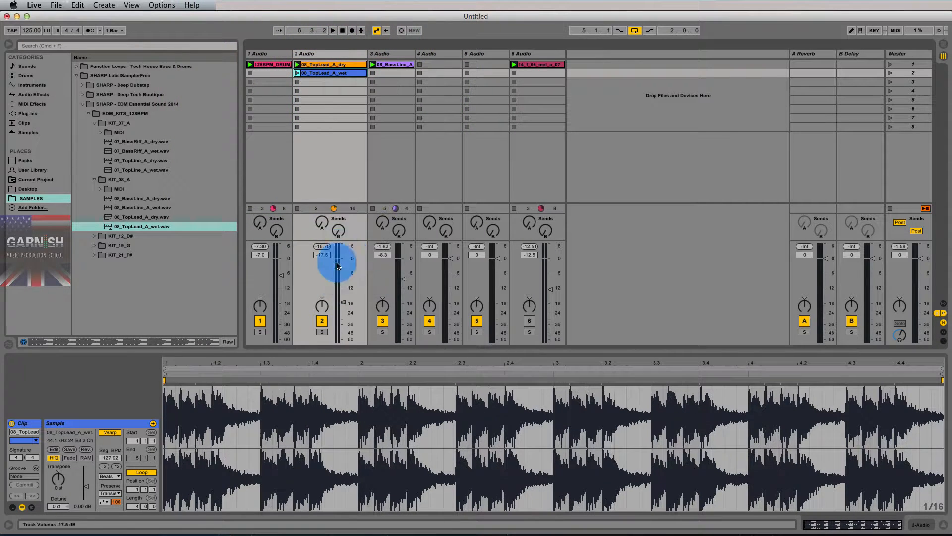
pyautogui.rightClick(346, 72)
pyautogui.click(351, 270)
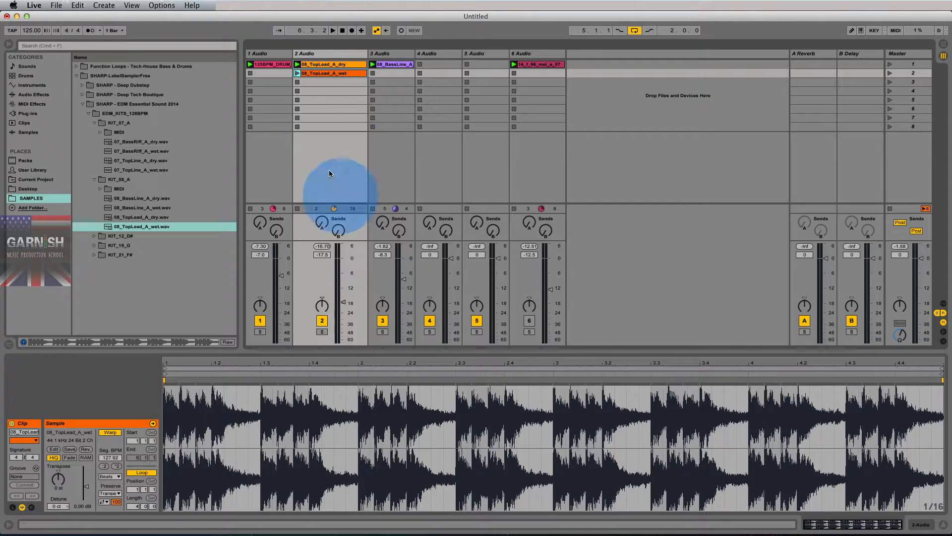
# Step: Colour the drum loop clip in 1 Audio brown
pyautogui.click(279, 63)
pyautogui.rightClick(280, 65)
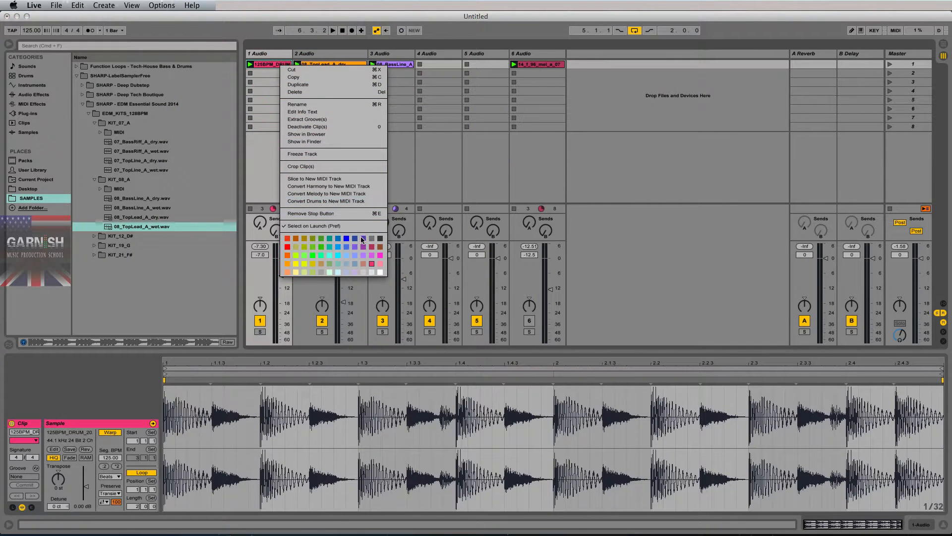
pyautogui.click(379, 247)
# Step: Start playback and move the bass line clip to scene 2 and the vocal clip to scene 3
pyautogui.press('space')
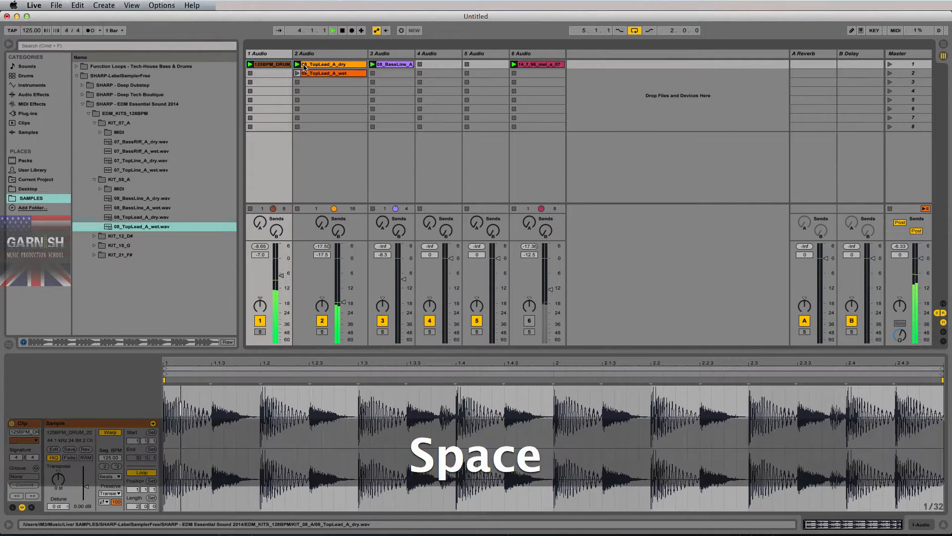
pyautogui.moveTo(392, 64); pyautogui.dragTo(391, 73)
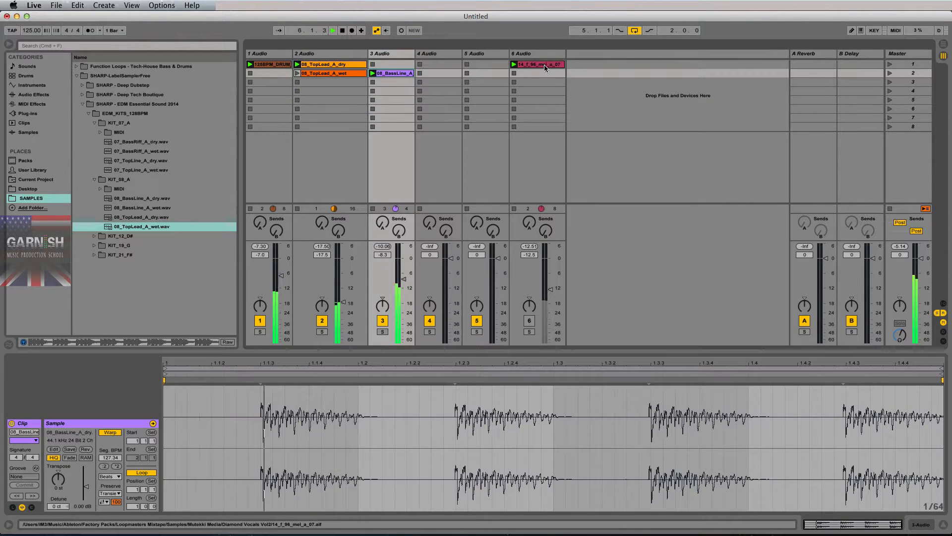
pyautogui.moveTo(543, 64); pyautogui.dragTo(544, 82)
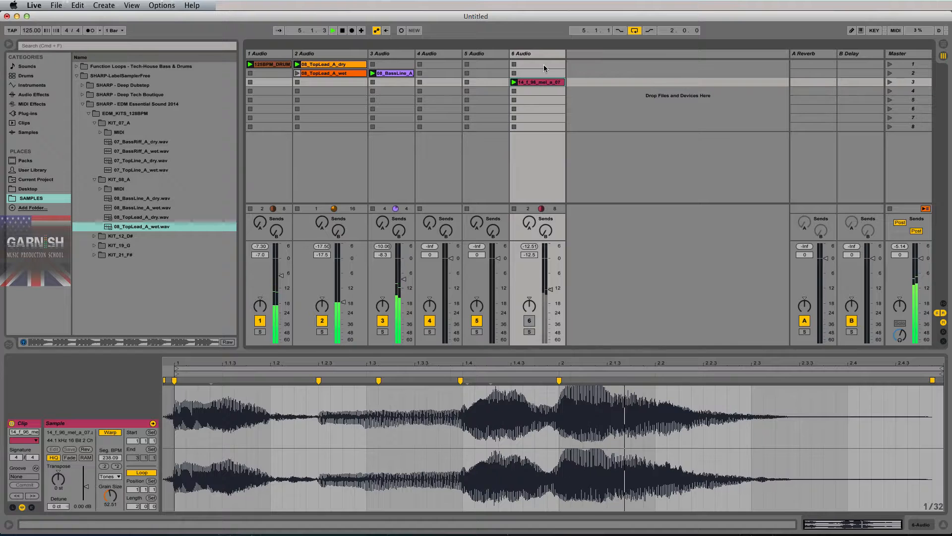
# Step: Duplicate the 08_TopLead_A_wet and bass line clips from scene 2 into scene 3, and stop playback
pyautogui.click(349, 73)
pyautogui.keyDown('super'); pyautogui.click(392, 73); pyautogui.keyUp('super')
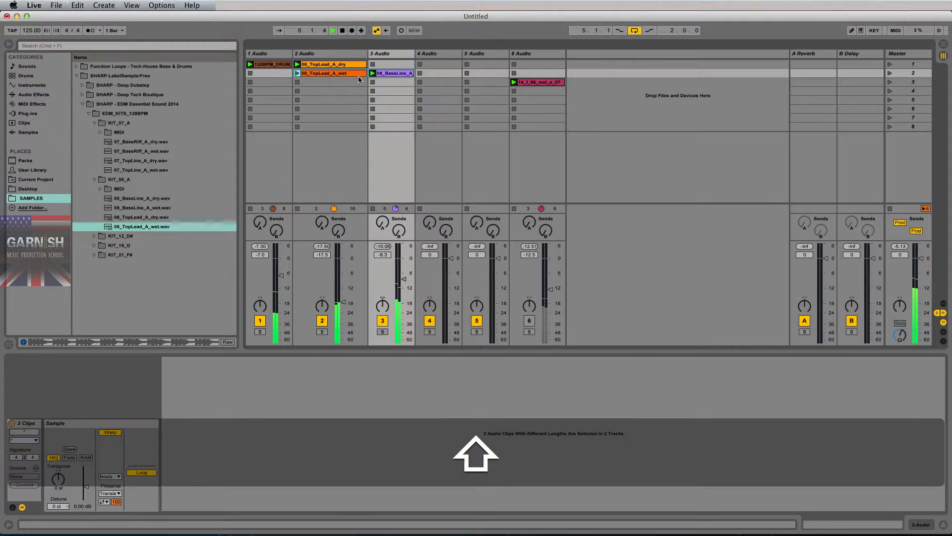
pyautogui.press('super+d')
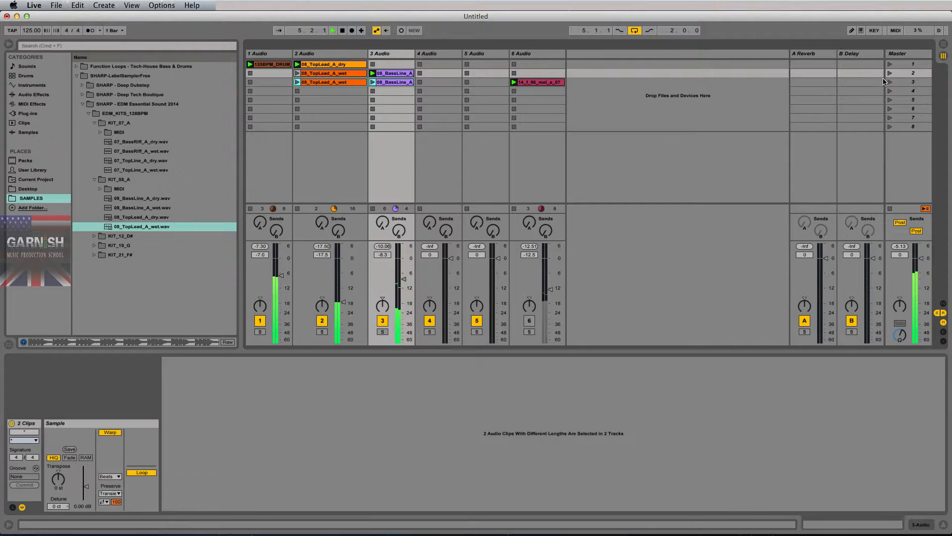
pyautogui.press('space')
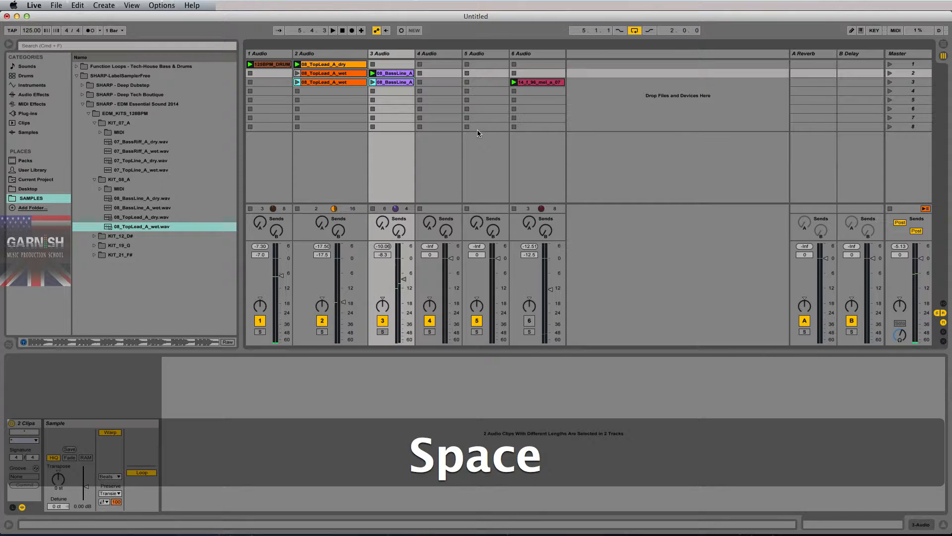
# Step: Launch scene 3, unmute the vocal track 6 Audio, and replay the scene with the vocal
pyautogui.click(889, 83)
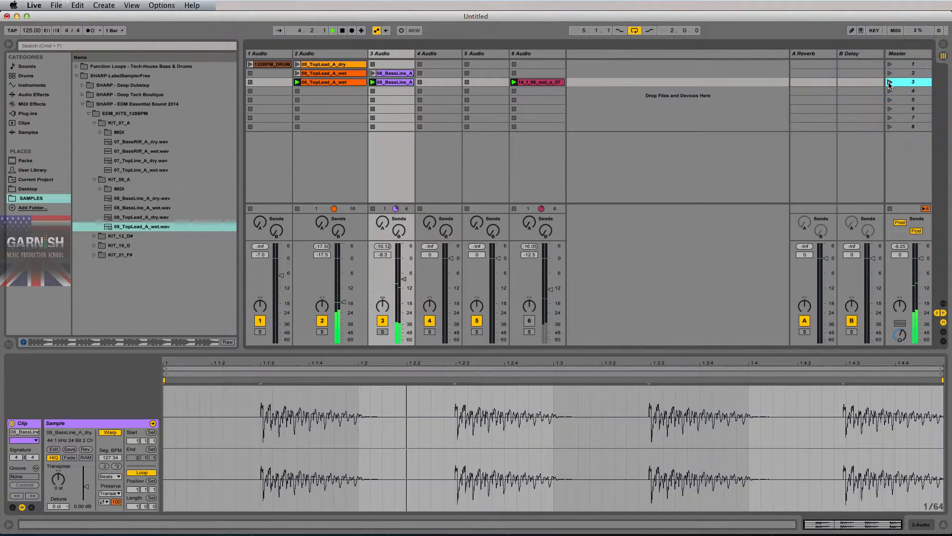
pyautogui.press('space')
pyautogui.click(529, 320)
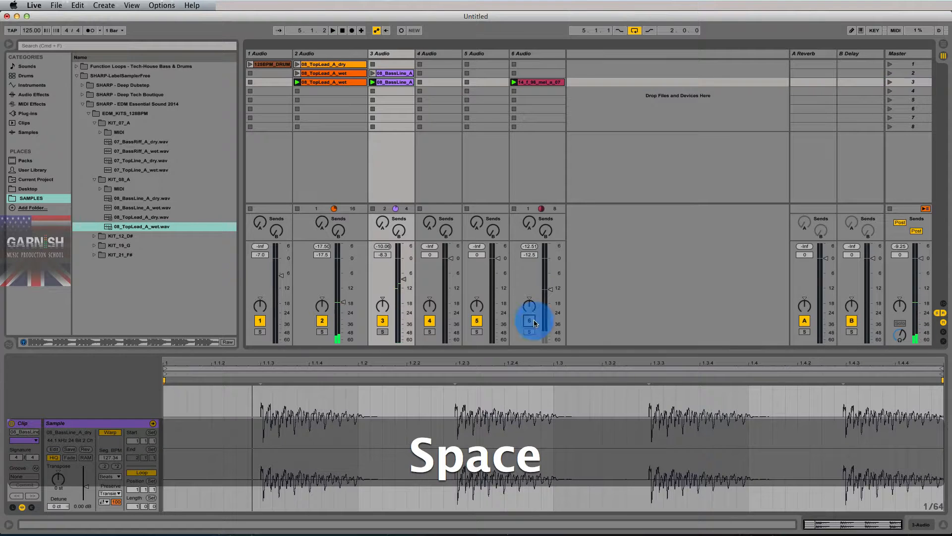
pyautogui.click(534, 82)
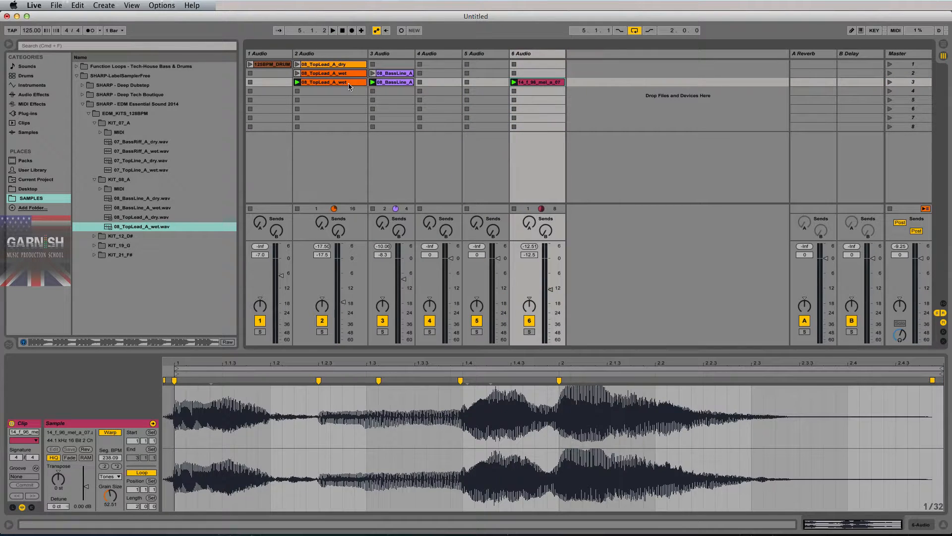
pyautogui.press('space')
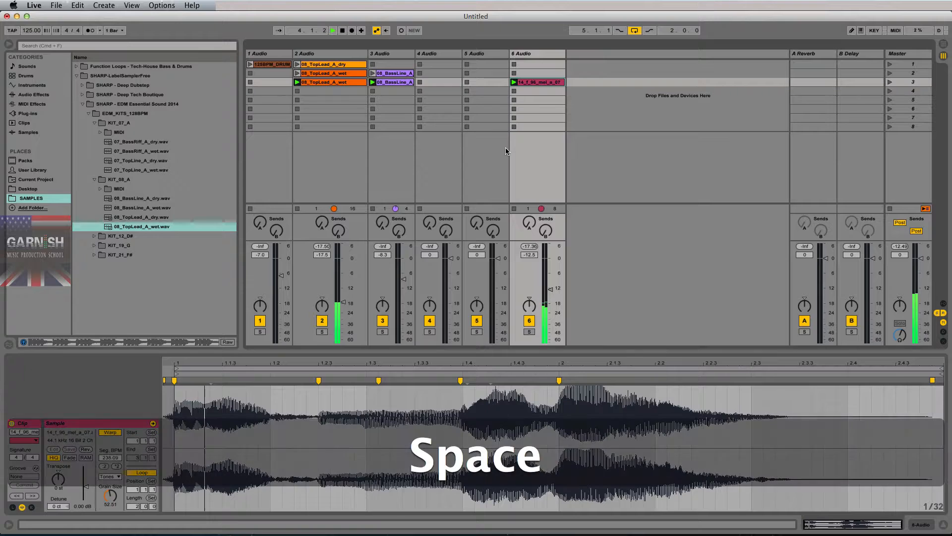
# Step: Set the vocal track 6 Audio's volume to -10.7 dB, and stop playback with 07_BassRiff_A_dry.wav selected
pyautogui.click(549, 289)
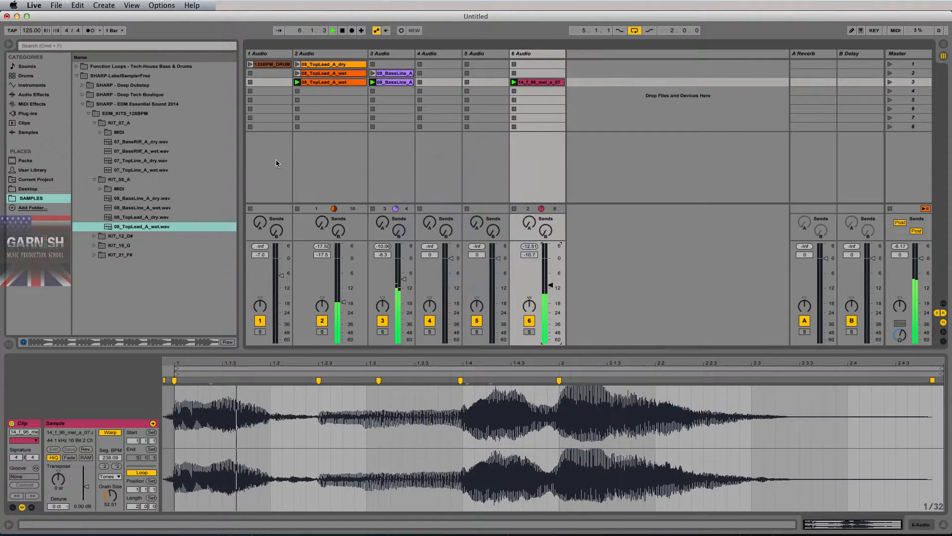
pyautogui.click(141, 142)
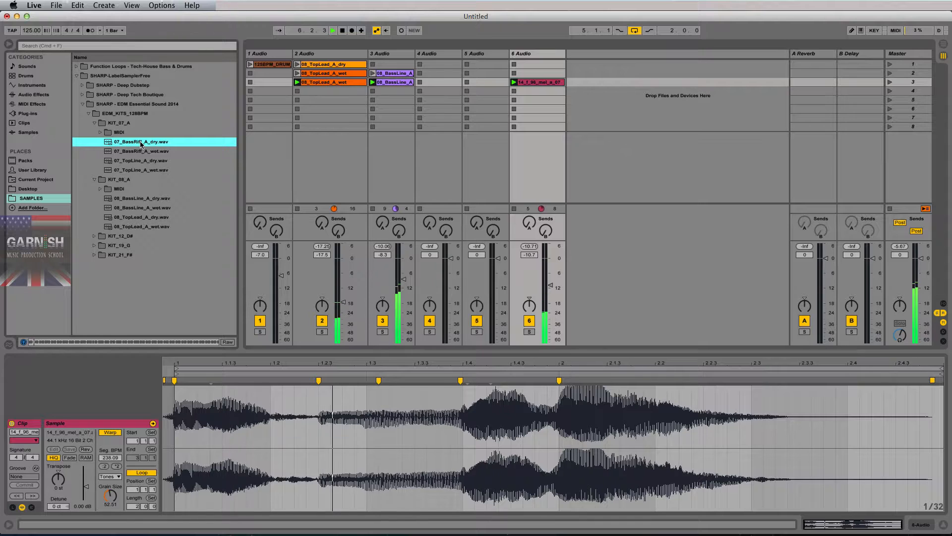
pyautogui.press('space')
pyautogui.click(139, 144)
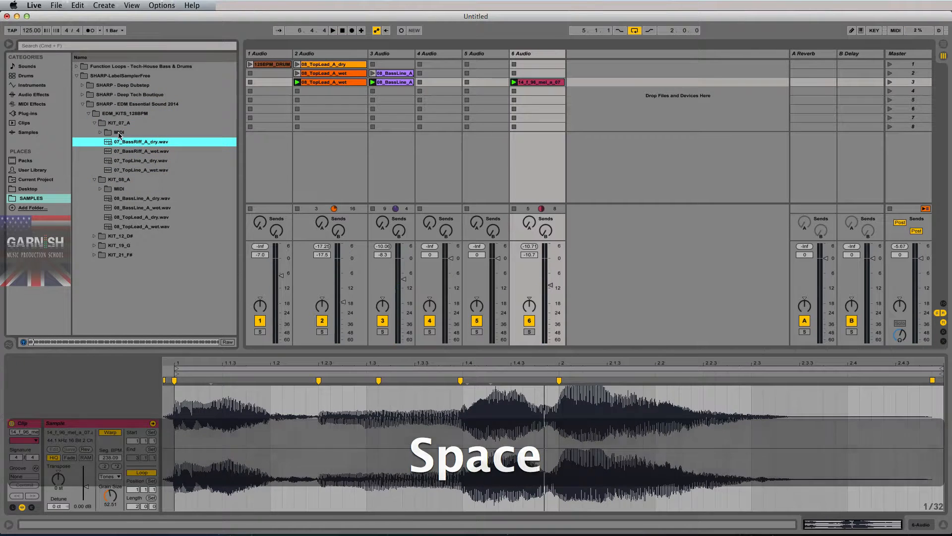
# Step: Add the 07_TopLine_A_dry.wav sample to track 4 Audio in scene 4
pyautogui.click(140, 161)
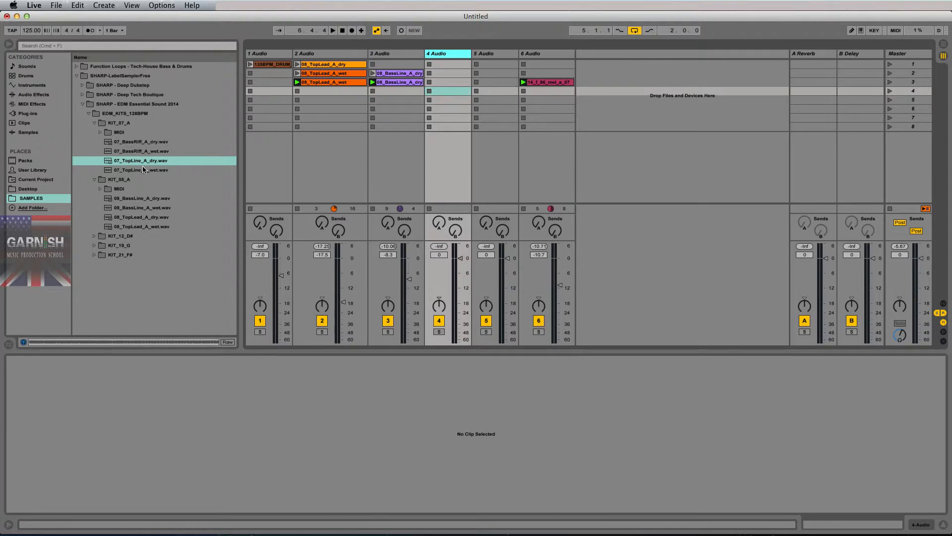
pyautogui.moveTo(142, 162); pyautogui.dragTo(448, 92)
pyautogui.click(449, 93)
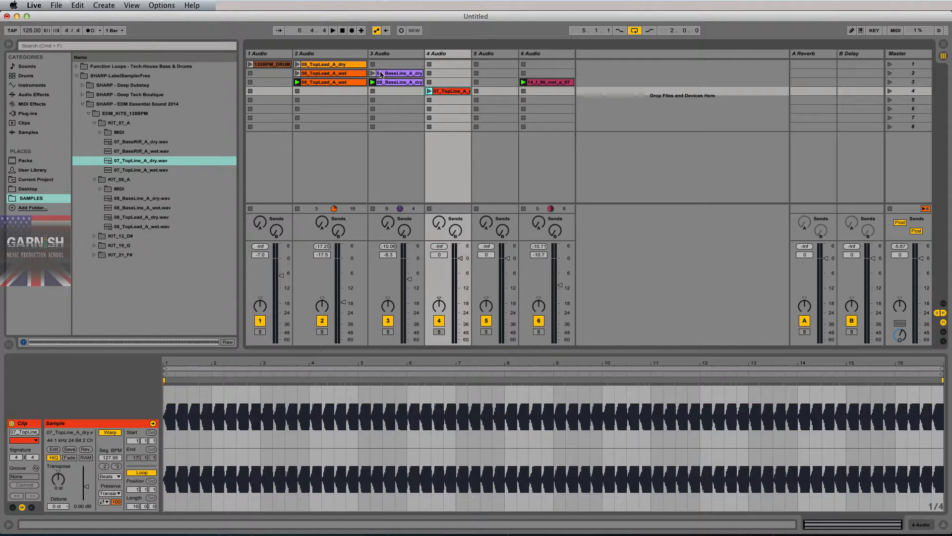
# Step: Compare the waveforms of the TopLead clips in 2 Audio, the bass line clips in 3 Audio and the TopLine clip in 4 Audio
pyautogui.click(330, 73)
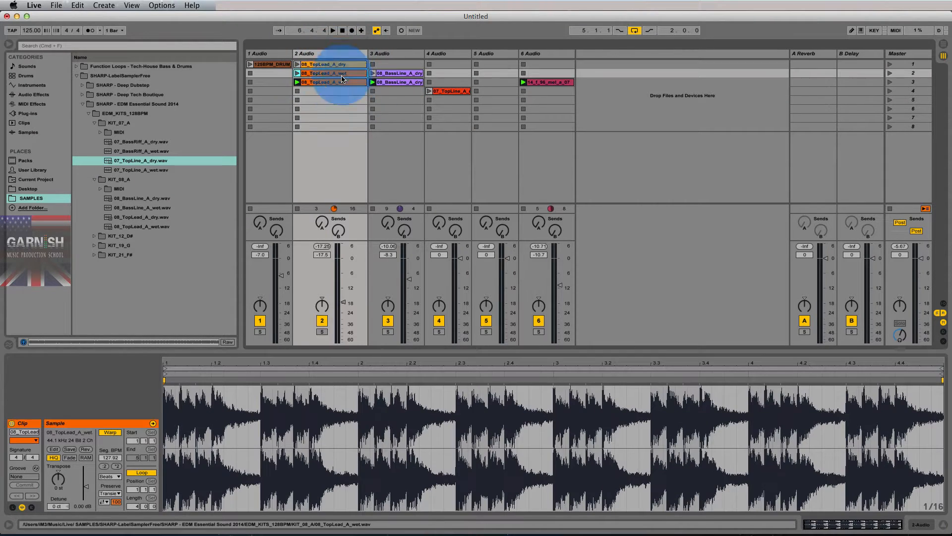
pyautogui.click(341, 83)
pyautogui.click(340, 65)
pyautogui.click(341, 74)
pyautogui.click(336, 82)
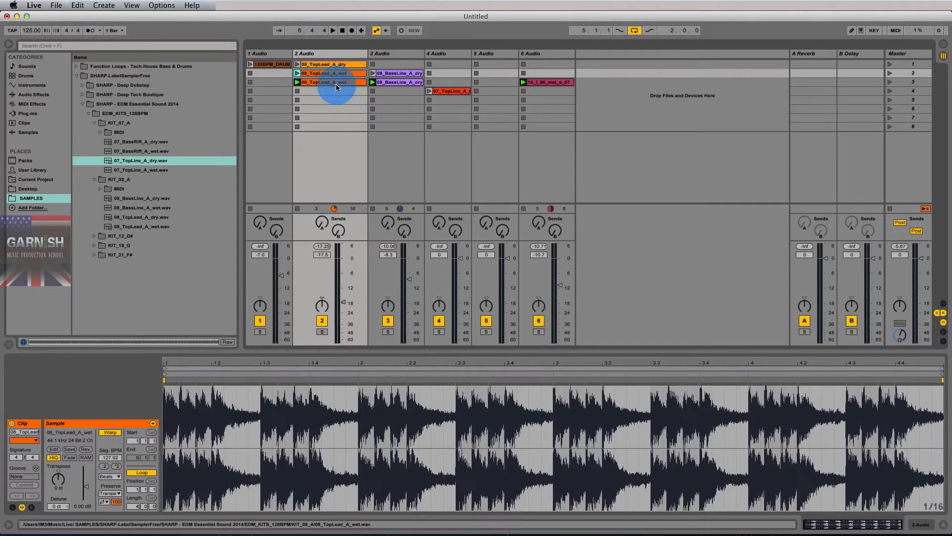
pyautogui.click(338, 65)
pyautogui.click(338, 73)
pyautogui.click(337, 83)
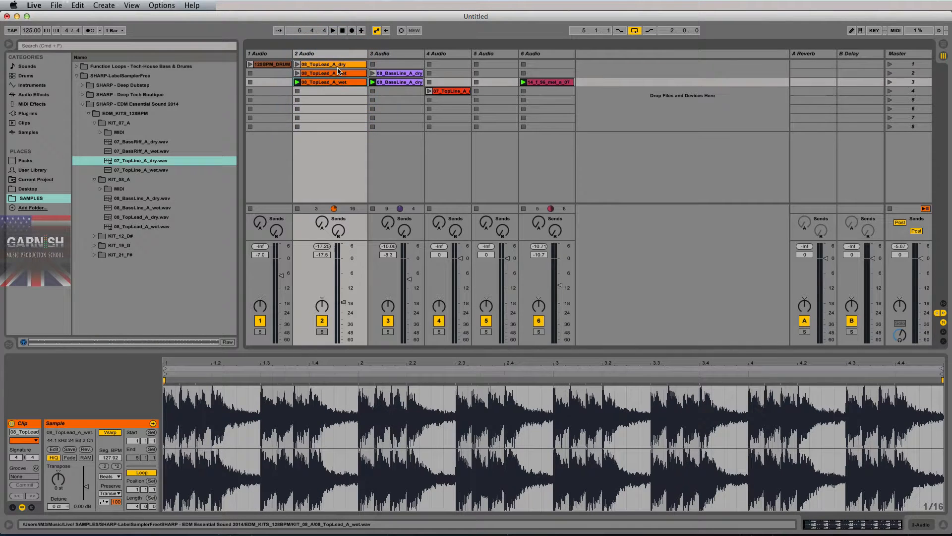
pyautogui.click(339, 66)
pyautogui.click(408, 74)
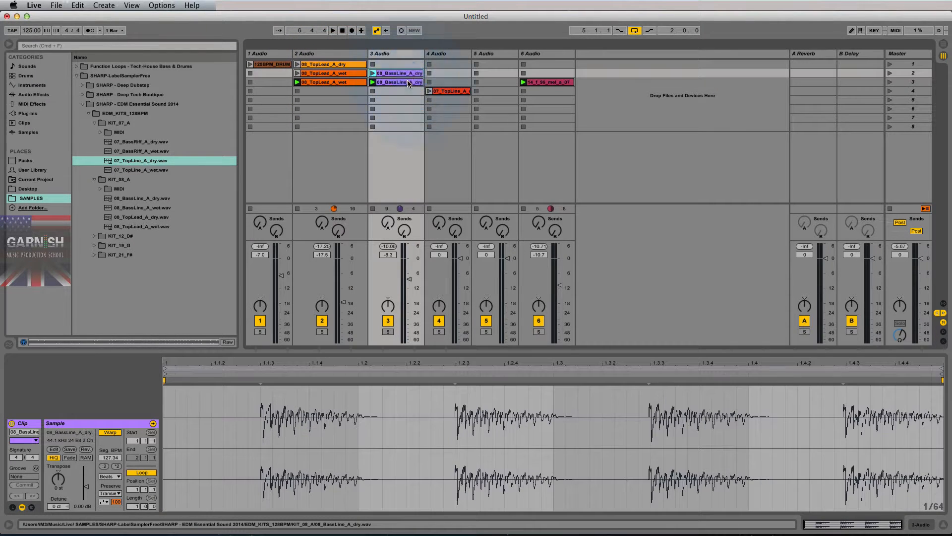
pyautogui.click(409, 83)
pyautogui.click(407, 74)
pyautogui.click(453, 93)
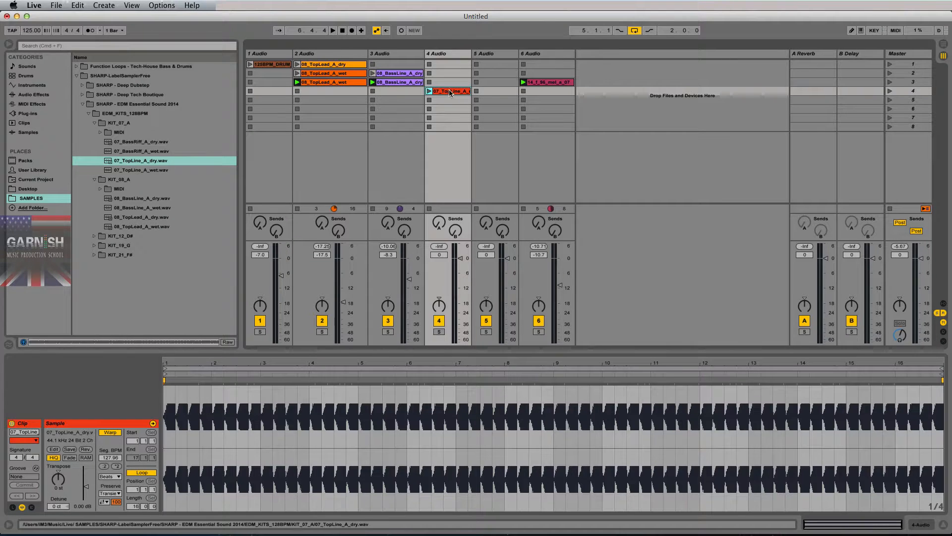
# Step: Widen tracks 3 Audio and 4 Audio to show the full clip names, and review the TopLead clips in 2 Audio
pyautogui.click(456, 54)
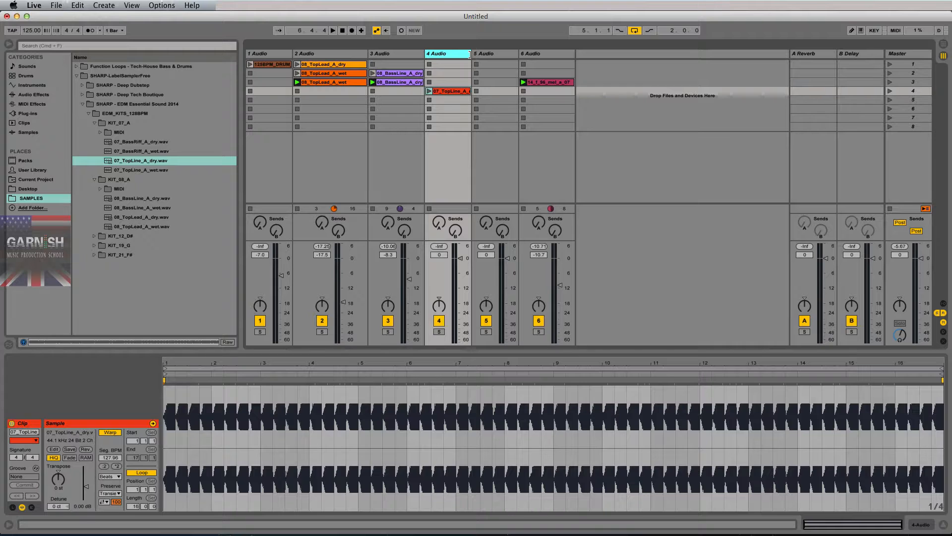
pyautogui.moveTo(469, 54); pyautogui.dragTo(433, 53)
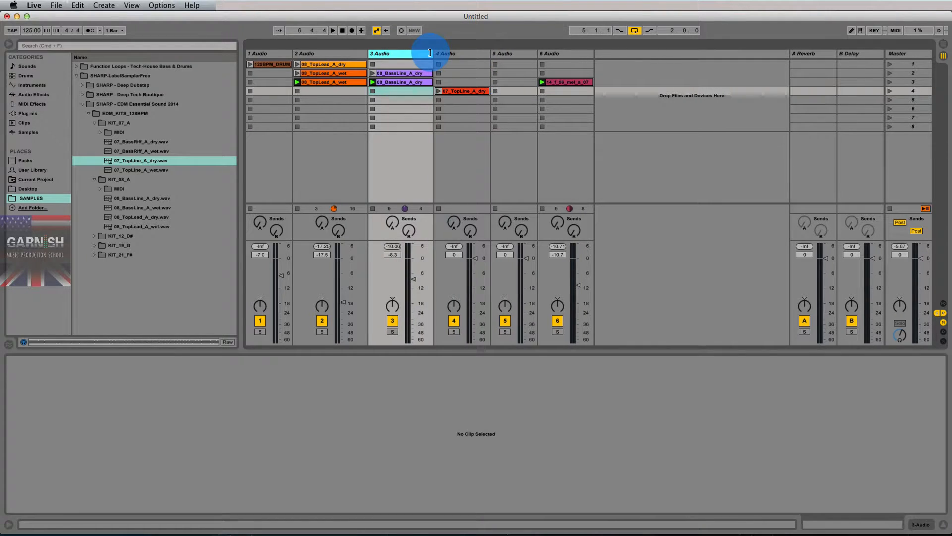
pyautogui.click(347, 65)
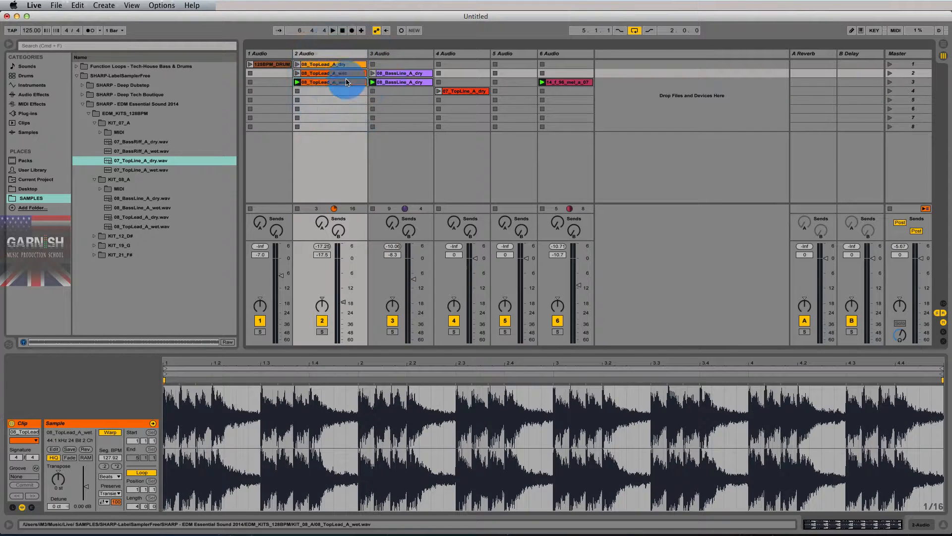
pyautogui.click(350, 74)
pyautogui.click(350, 82)
pyautogui.click(345, 65)
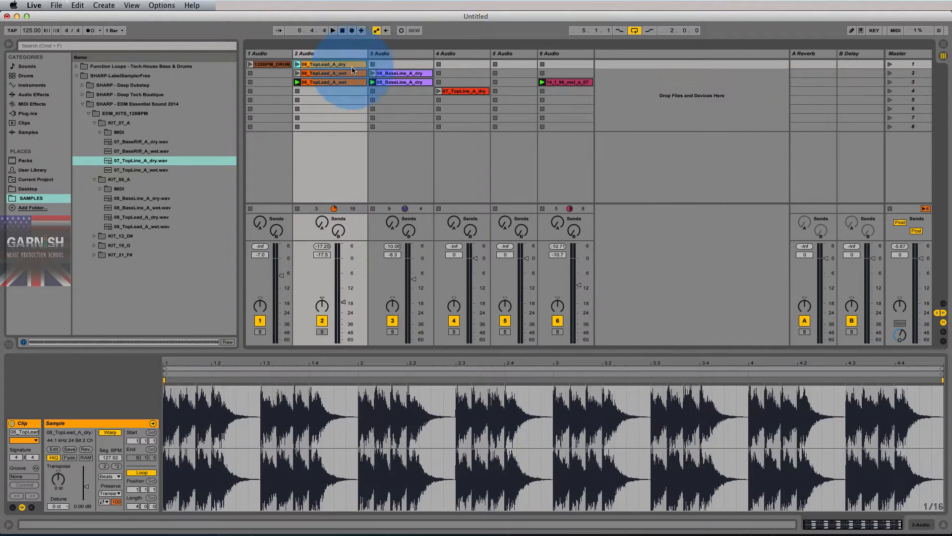
# Step: Duplicate the vocal clip in 6 Audio from scene 3 to scene 4 and launch scene 4
pyautogui.click(472, 94)
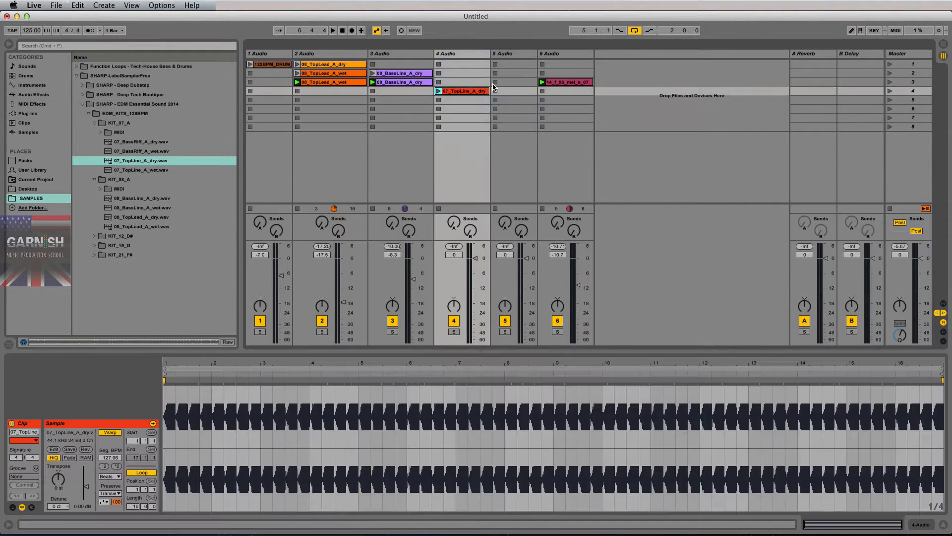
pyautogui.moveTo(574, 85); pyautogui.dragTo(570, 91)
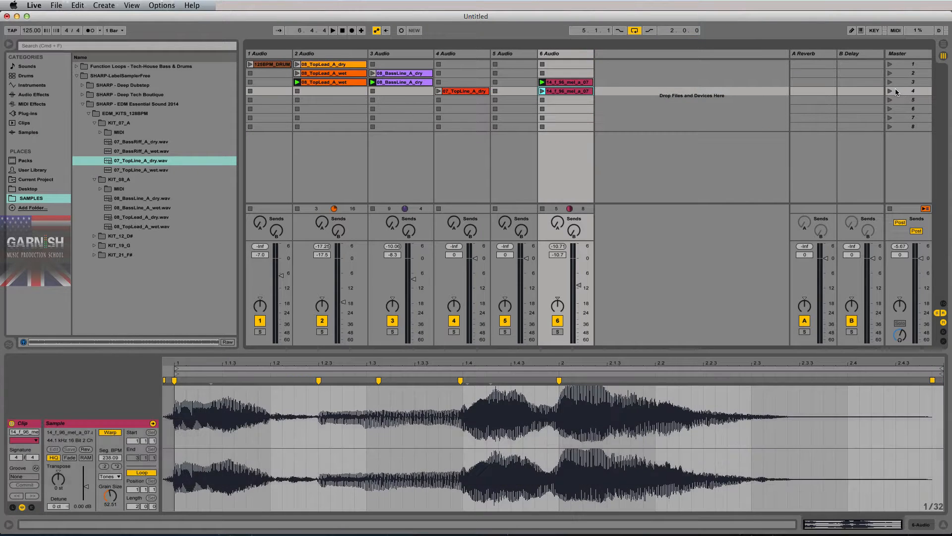
pyautogui.click(891, 93)
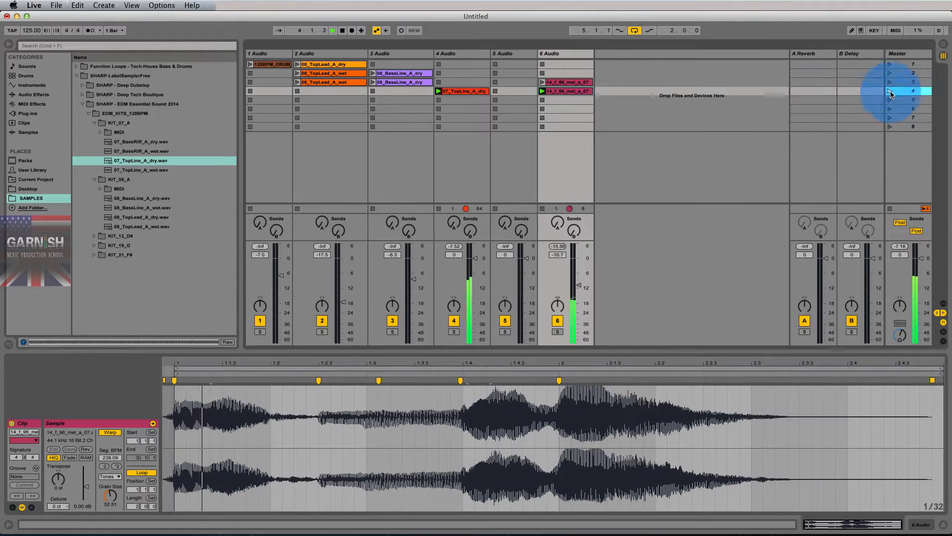
# Step: Balance the playing tracks by setting 4 Audio to -11.5 dB and 6 Audio to -8.5 dB, and stop playback
pyautogui.click(470, 258)
pyautogui.moveTo(471, 257)
pyautogui.mouseDown()
pyautogui.moveTo(471, 286)
pyautogui.moveTo(471, 257)
pyautogui.mouseUp()
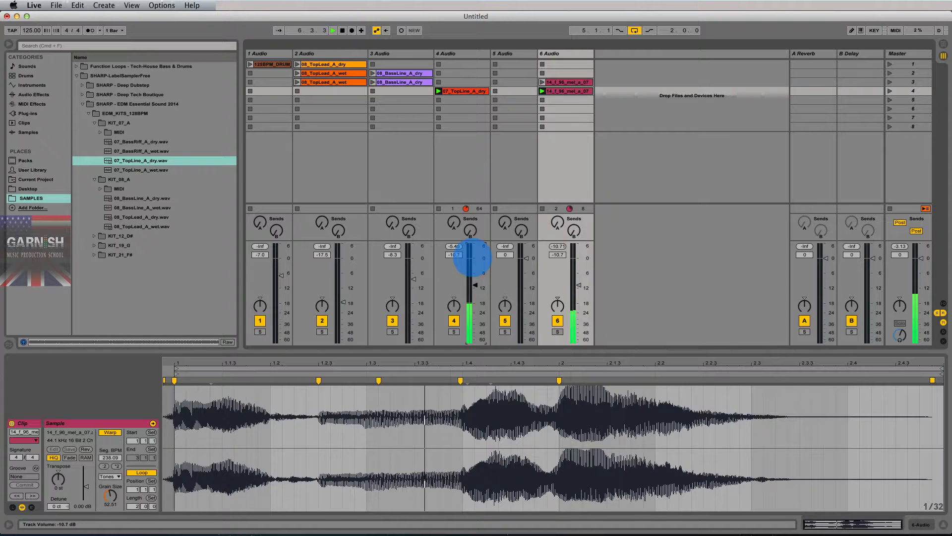
pyautogui.moveTo(576, 284); pyautogui.dragTo(576, 278)
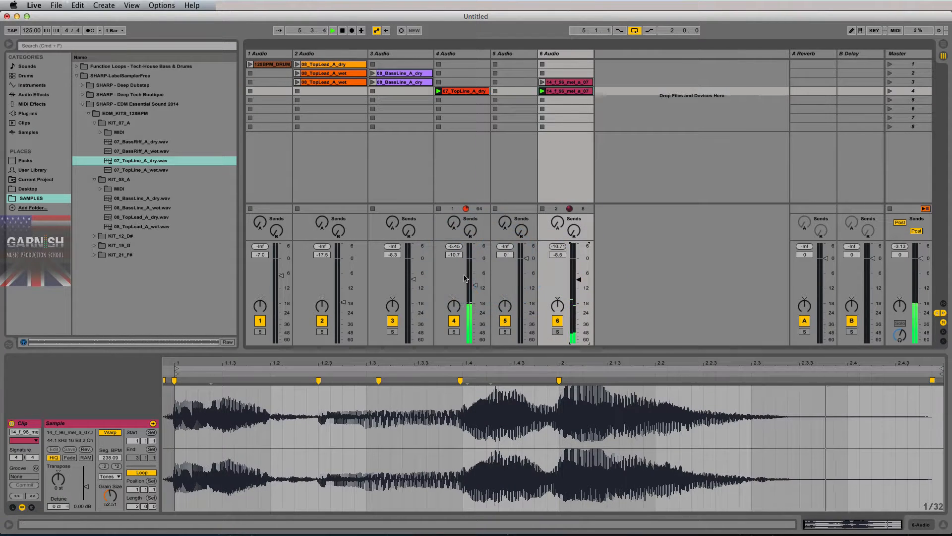
pyautogui.moveTo(469, 277); pyautogui.dragTo(468, 279)
pyautogui.press('space')
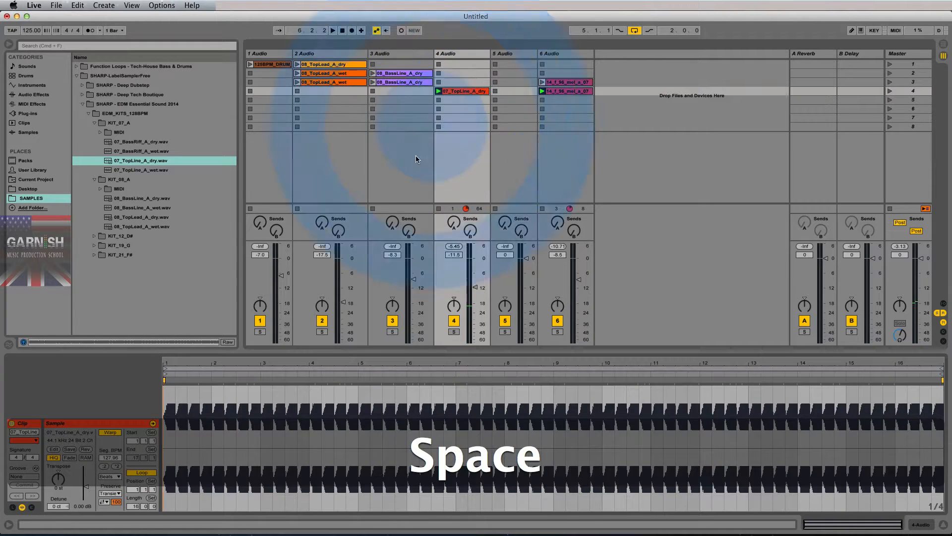
# Step: Set the 07_TopLine_A_dry clip's segment BPM to 128 and its warp mode to Tones
pyautogui.click(111, 458)
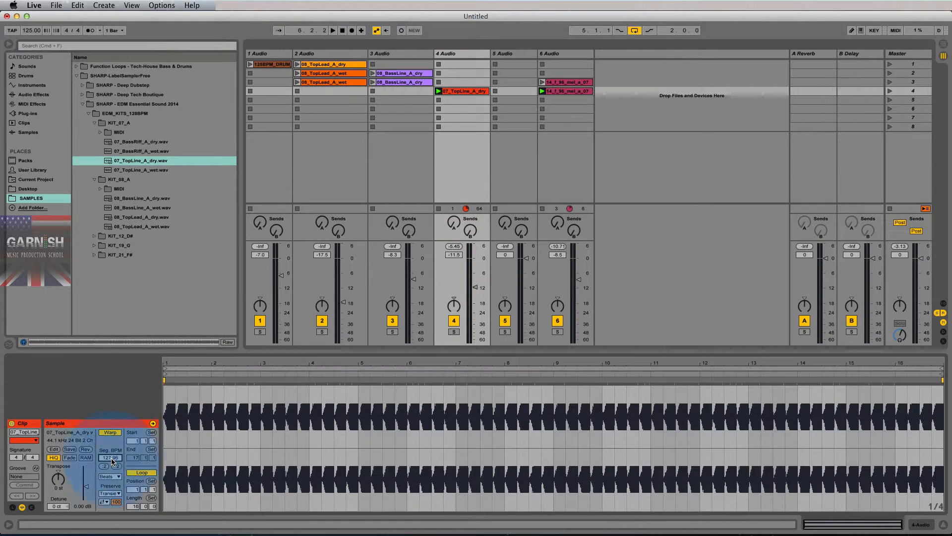
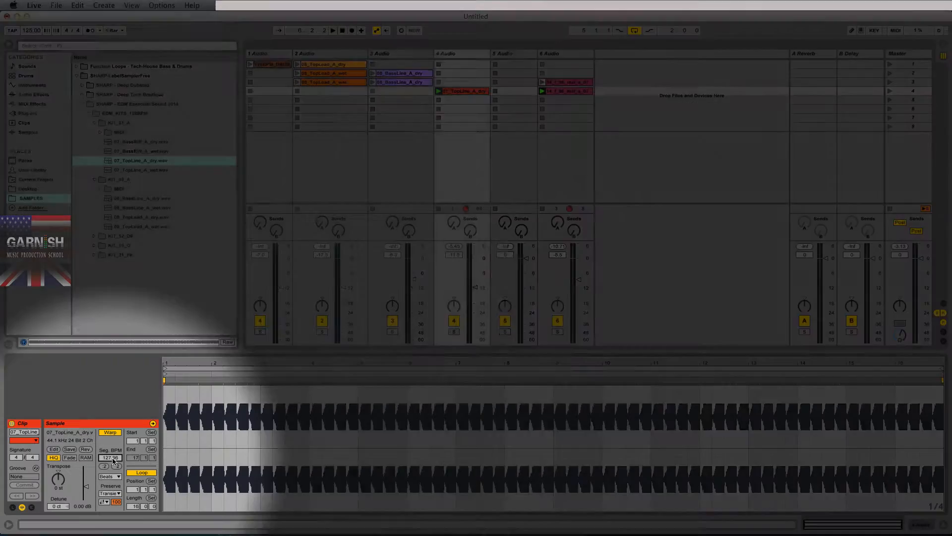
pyautogui.click(113, 458)
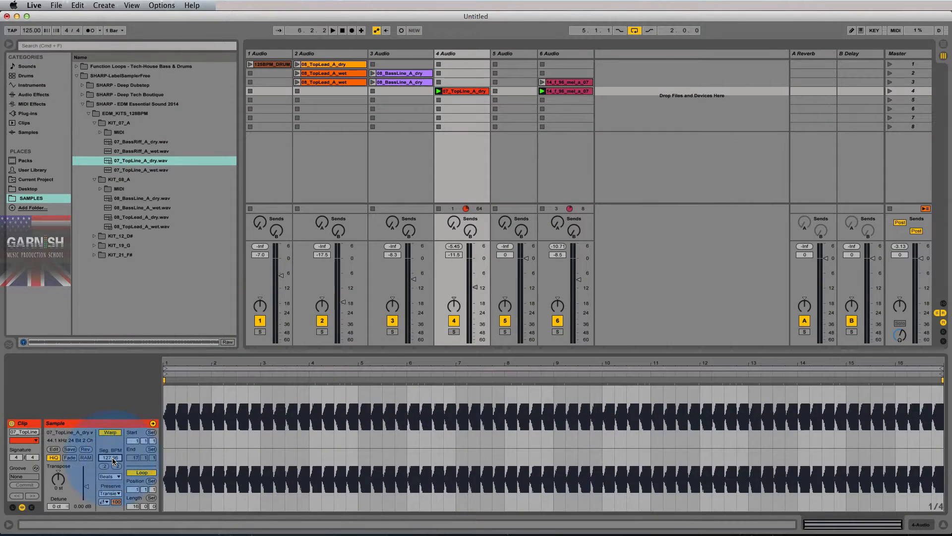
pyautogui.write('128')
pyautogui.press('Return')
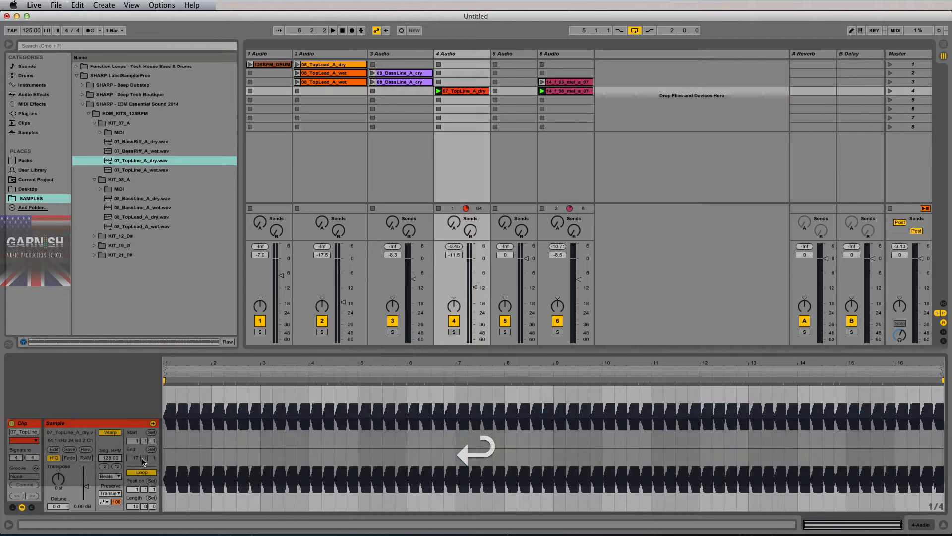
pyautogui.click(118, 476)
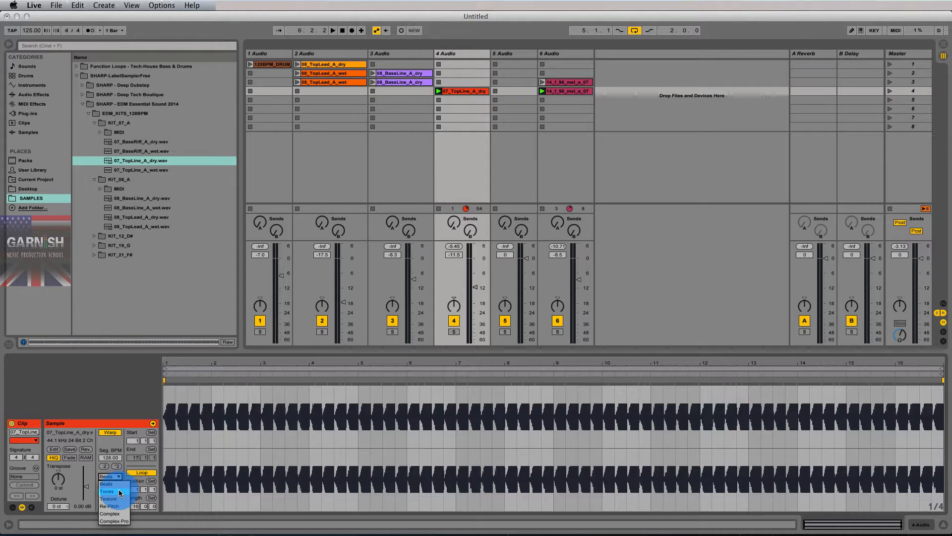
pyautogui.click(121, 492)
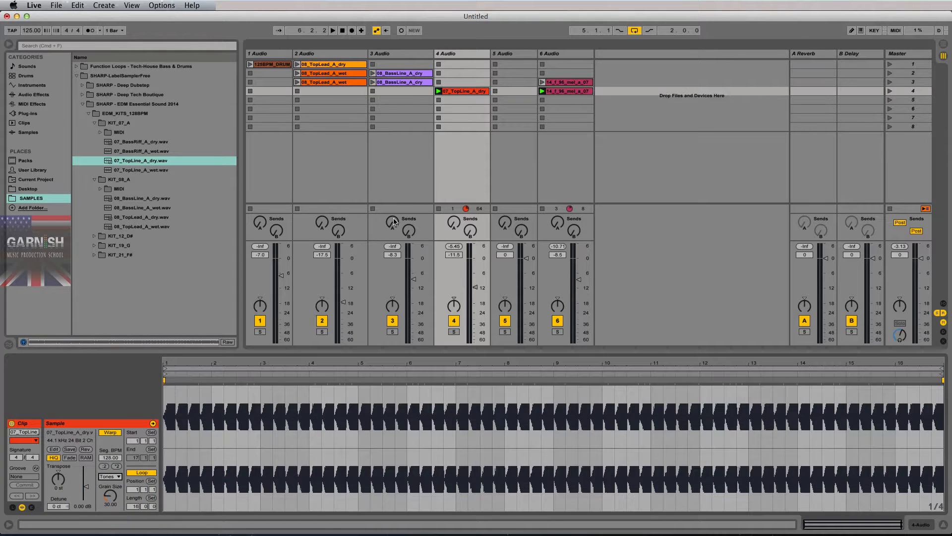
# Step: Audition the 07_TopLine_A_dry clip soloed, unsolo 4 Audio to hear it with the vocal, and stop playback
pyautogui.click(454, 332)
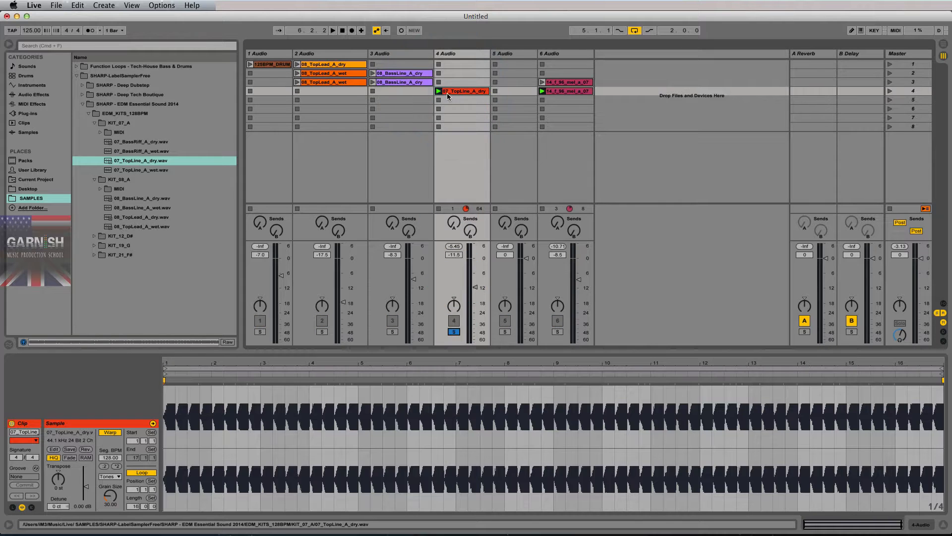
pyautogui.click(439, 91)
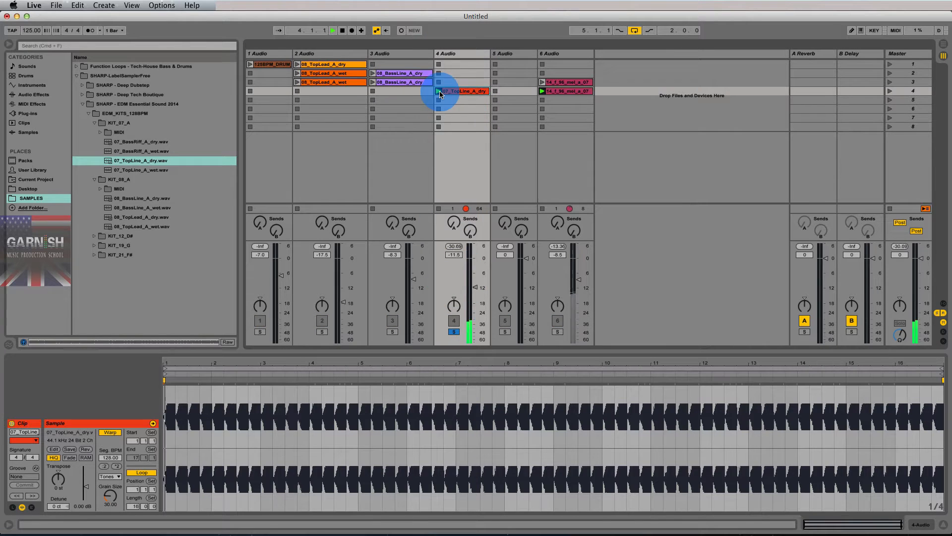
pyautogui.click(455, 331)
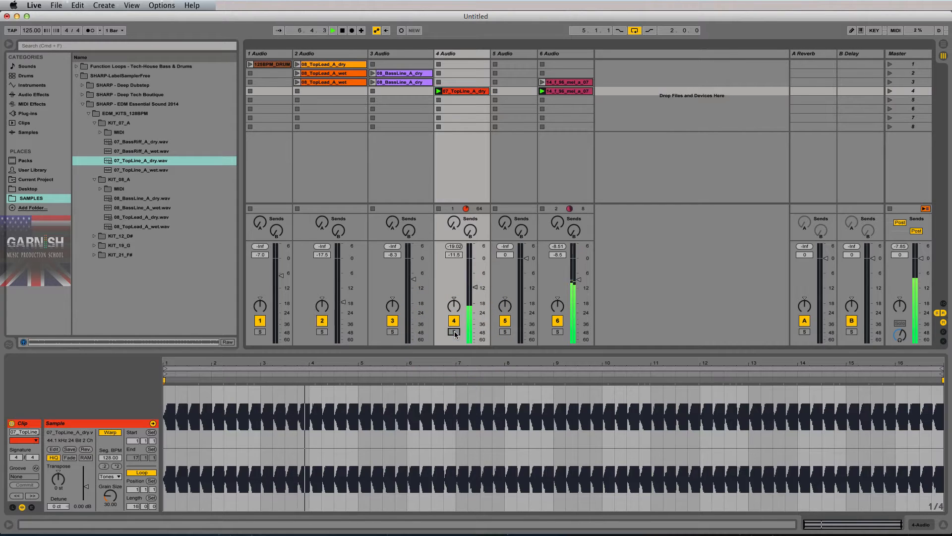
pyautogui.press('space')
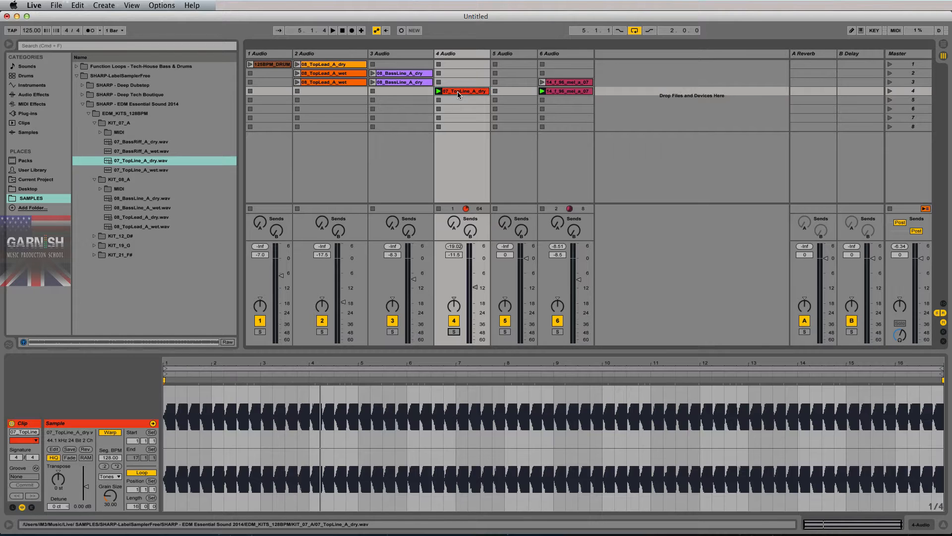
# Step: View the warp mode options of the 07_TopLine_A_dry clip, and replay and stop scene 4
pyautogui.click(102, 478)
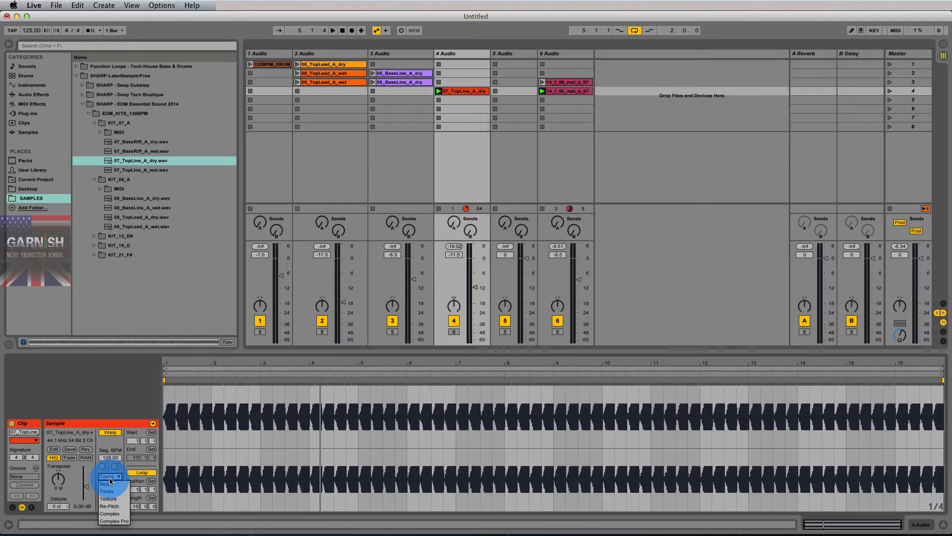
pyautogui.click(106, 414)
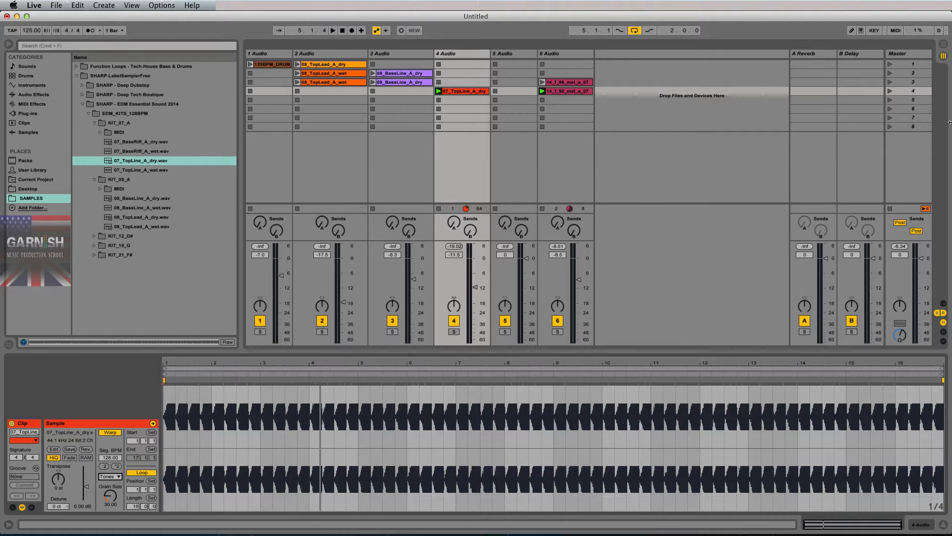
pyautogui.click(890, 92)
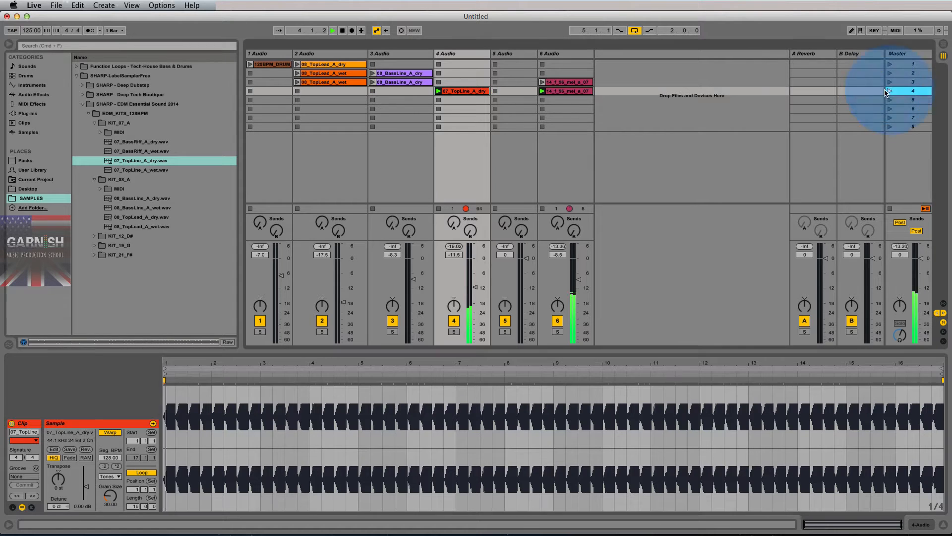
pyautogui.press('space')
# Step: Place the 07_TopLine_A_wet.wav sample in 4 Audio's scene 4 slot, with the 07_TopLine_A_dry clip moved to scene 5
pyautogui.click(149, 170)
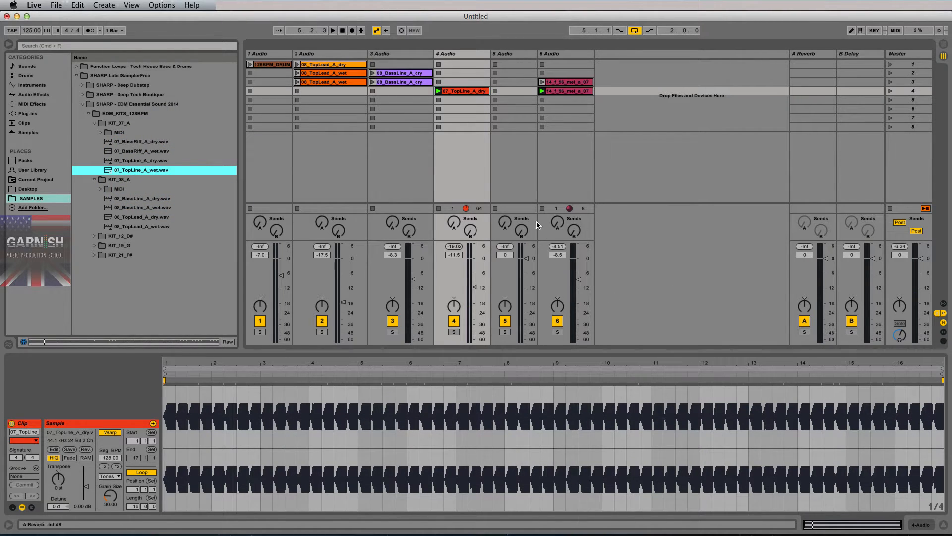
pyautogui.press('space')
pyautogui.moveTo(139, 170); pyautogui.dragTo(468, 104)
pyautogui.click(468, 92)
pyautogui.click(467, 98)
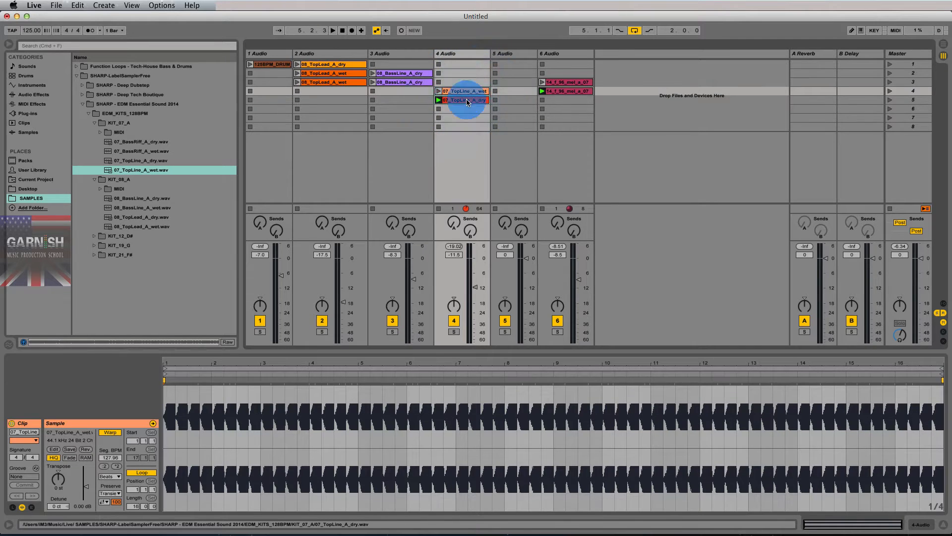
# Step: Compare the settings of the 07_TopLine_A_wet and 07_TopLine_A_dry clips, and audition scene 4 before stopping playback
pyautogui.click(467, 92)
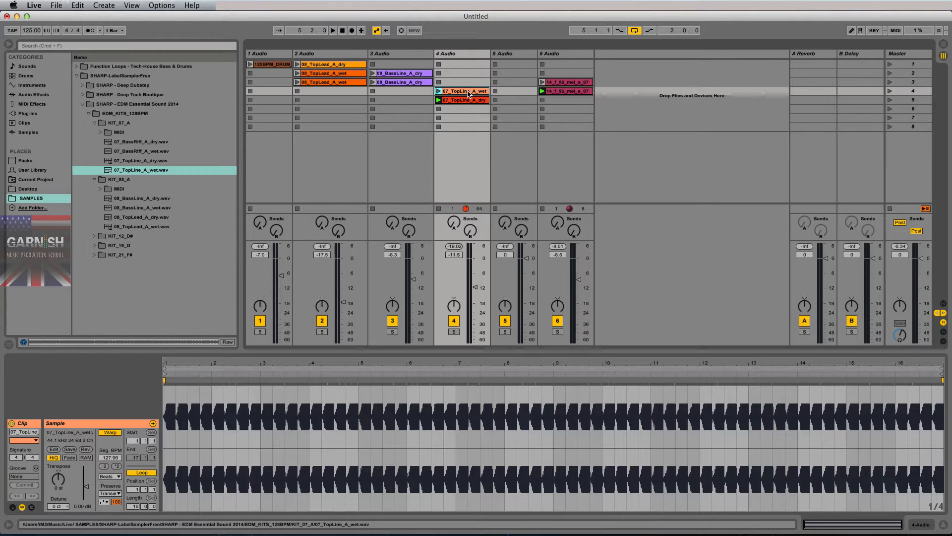
pyautogui.click(467, 101)
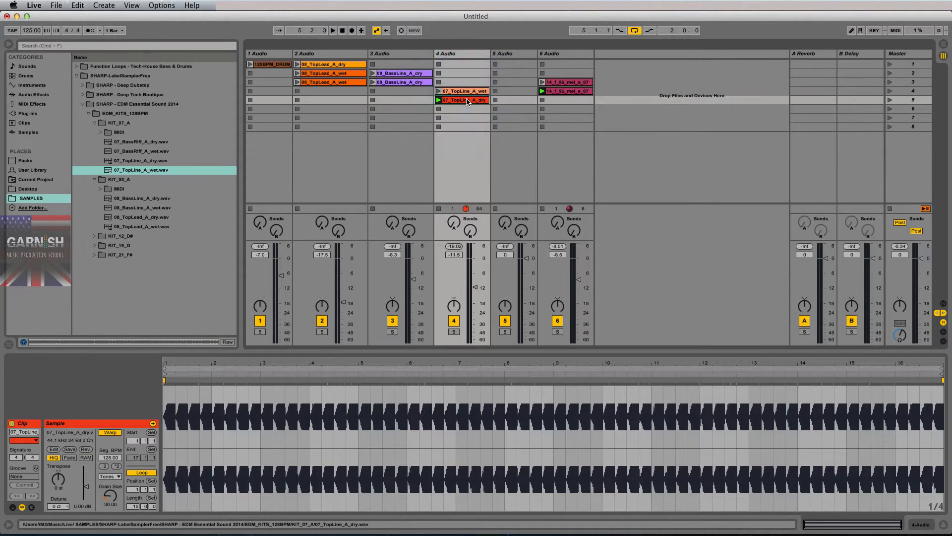
pyautogui.click(467, 93)
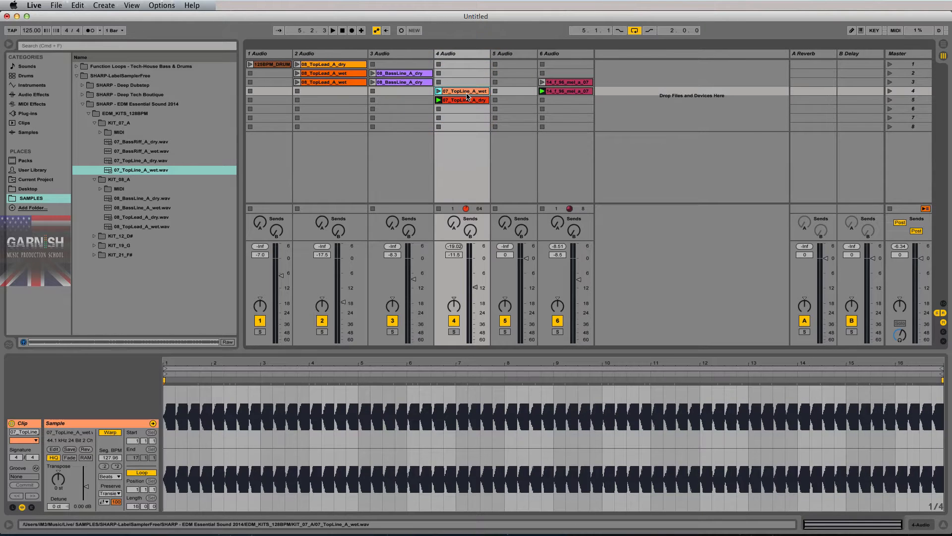
pyautogui.click(459, 100)
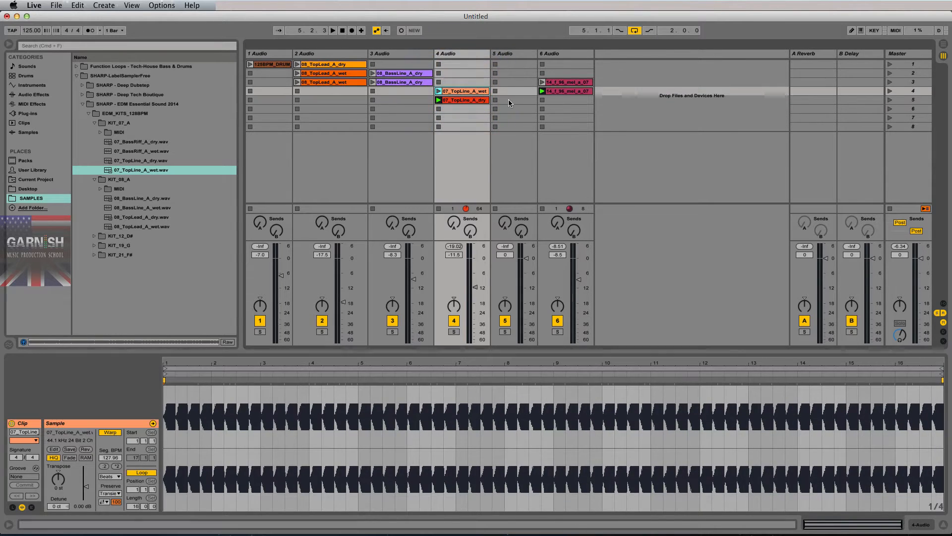
pyautogui.click(890, 94)
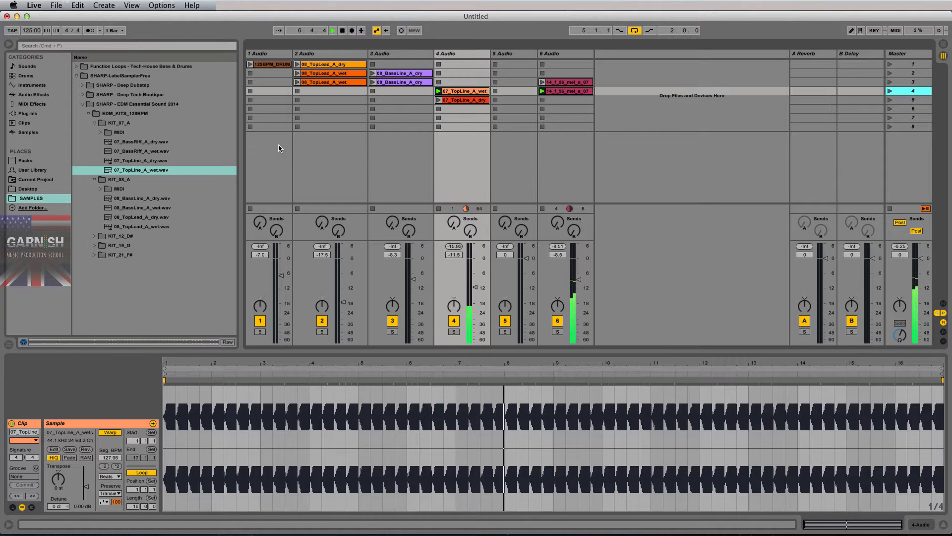
pyautogui.press('space')
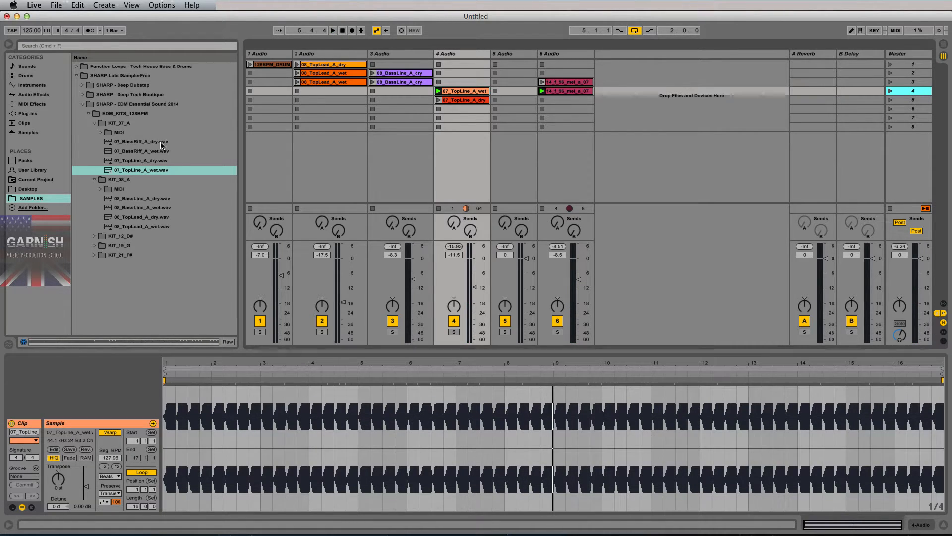
# Step: Preview the 07_BassRiff_A_dry.wav and 07_BassRiff_A_wet.wav samples from the KIT_07_A folder
pyautogui.click(139, 143)
pyautogui.click(154, 143)
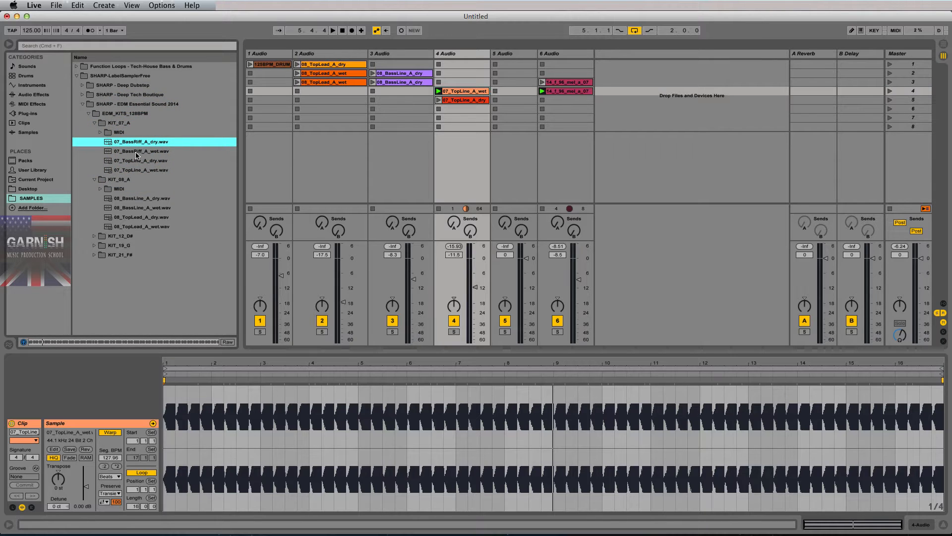
pyautogui.click(136, 152)
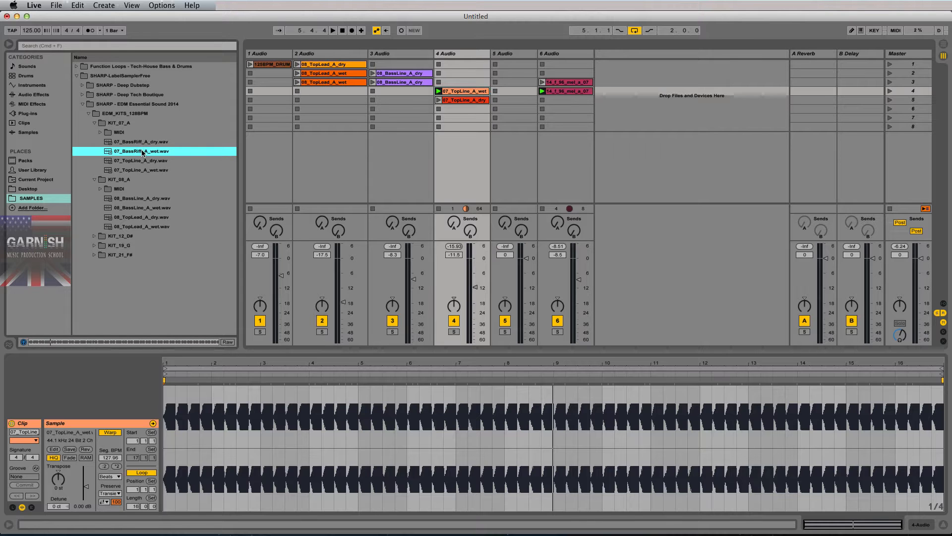
pyautogui.press('space')
# Step: Place 07_BassRiff_A_wet.wav in 5 Audio's scene 6 slot and 07_BassRiff_A_dry.wav in scene 7, widening the track to show the clip names
pyautogui.moveTo(142, 152); pyautogui.dragTo(520, 109)
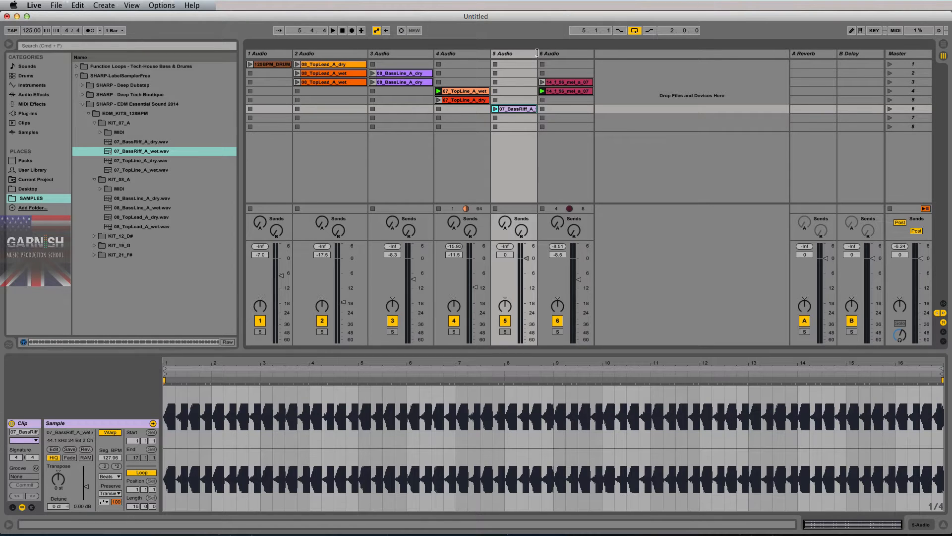
pyautogui.moveTo(536, 52)
pyautogui.mouseDown()
pyautogui.moveTo(556, 53)
pyautogui.moveTo(545, 54)
pyautogui.mouseUp()
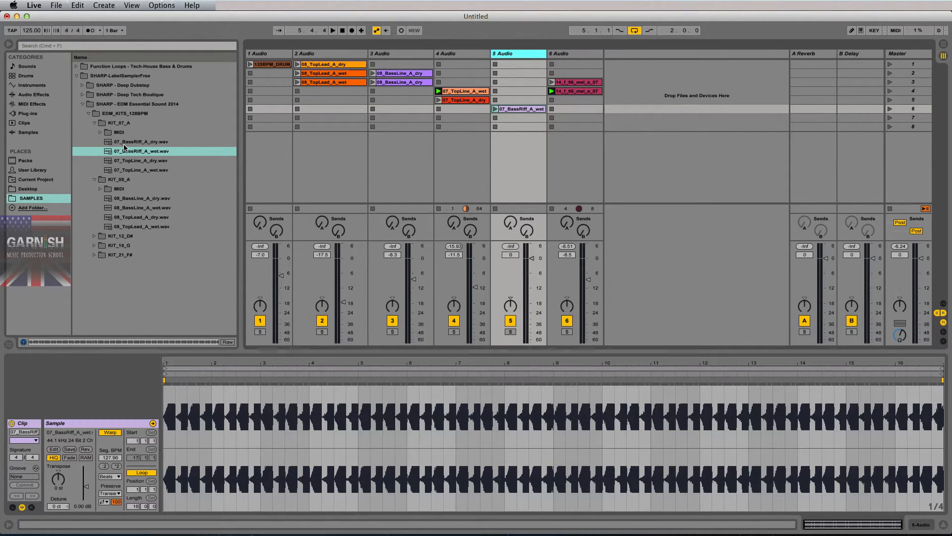
pyautogui.moveTo(125, 143); pyautogui.dragTo(525, 118)
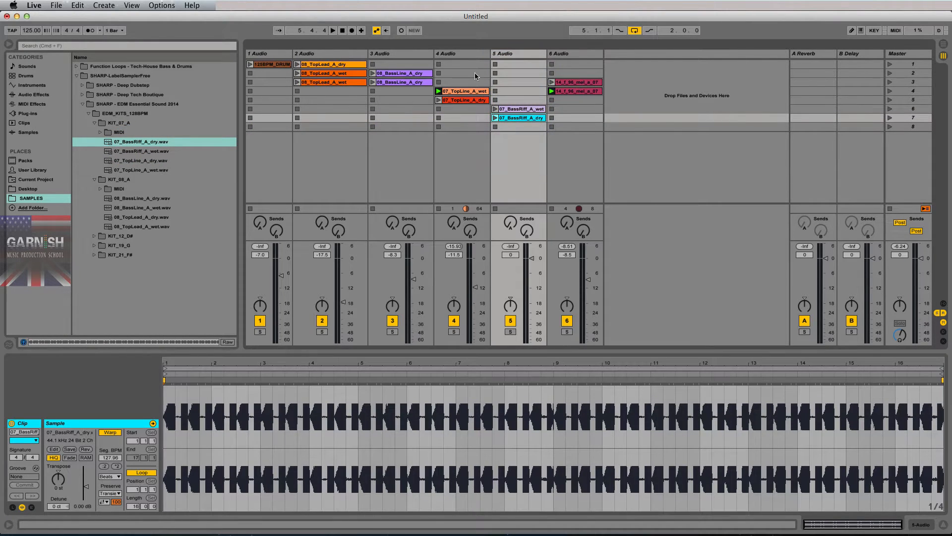
pyautogui.click(516, 109)
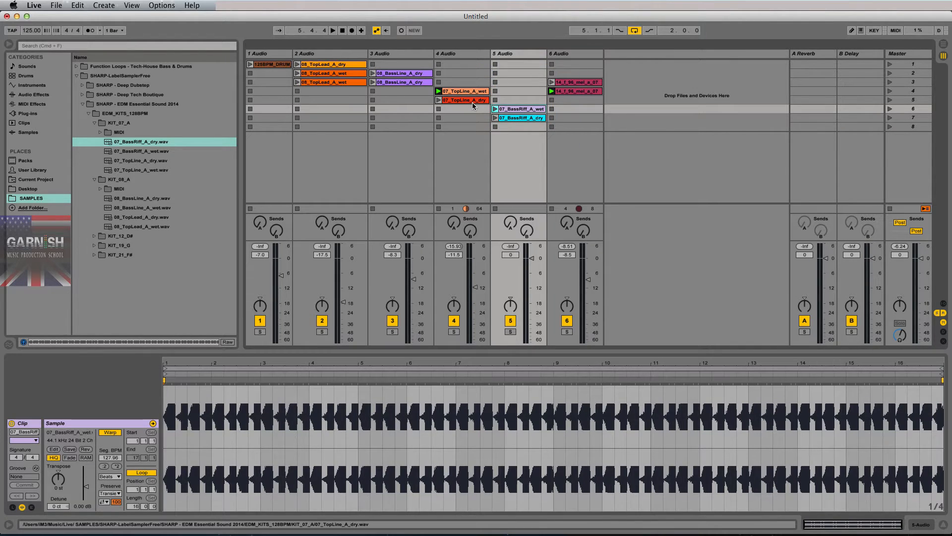
# Step: Try copying the 07_TopLine_A_dry clip to 4 Audio's scene 8 slot and deleting the scene 5 original, and undo both changes
pyautogui.moveTo(472, 102); pyautogui.dragTo(473, 126)
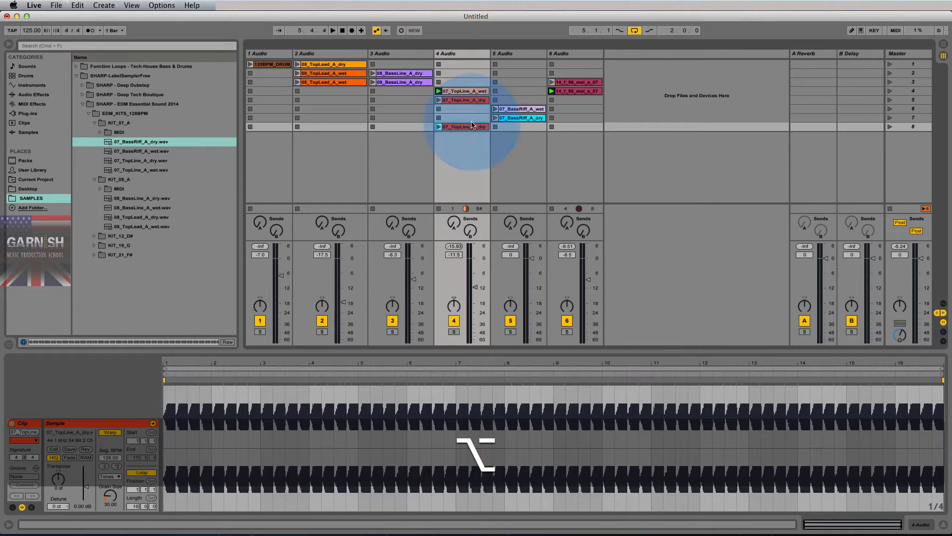
pyautogui.click(472, 100)
pyautogui.press('BackSpace')
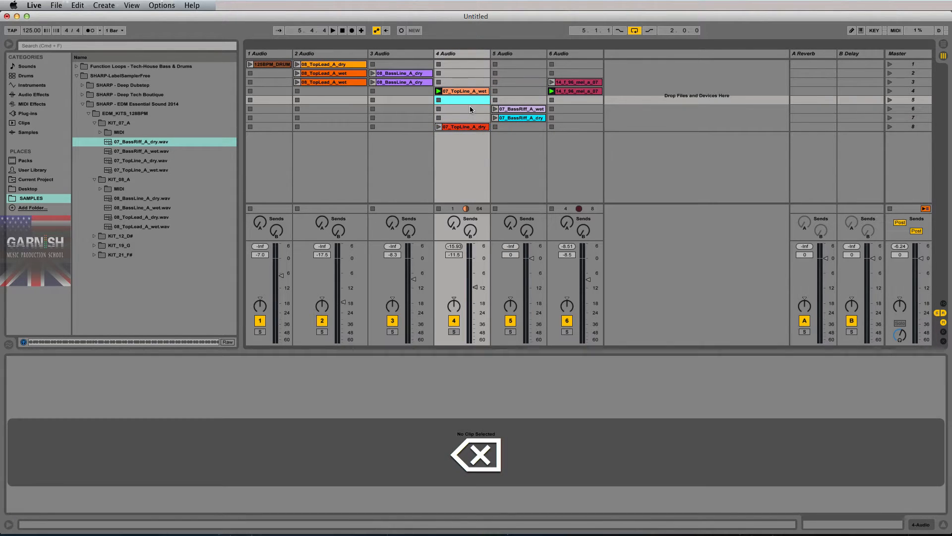
pyautogui.press('super+z')
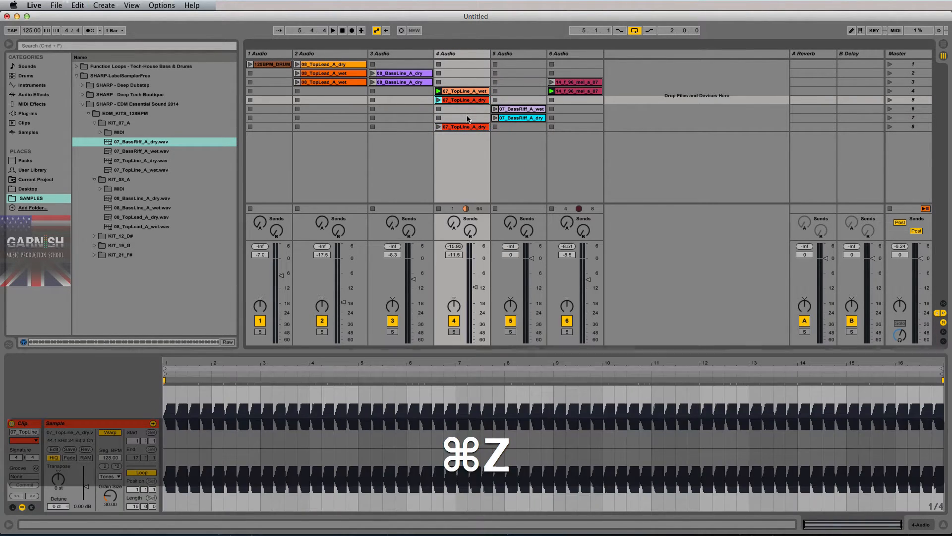
pyautogui.press('super+z')
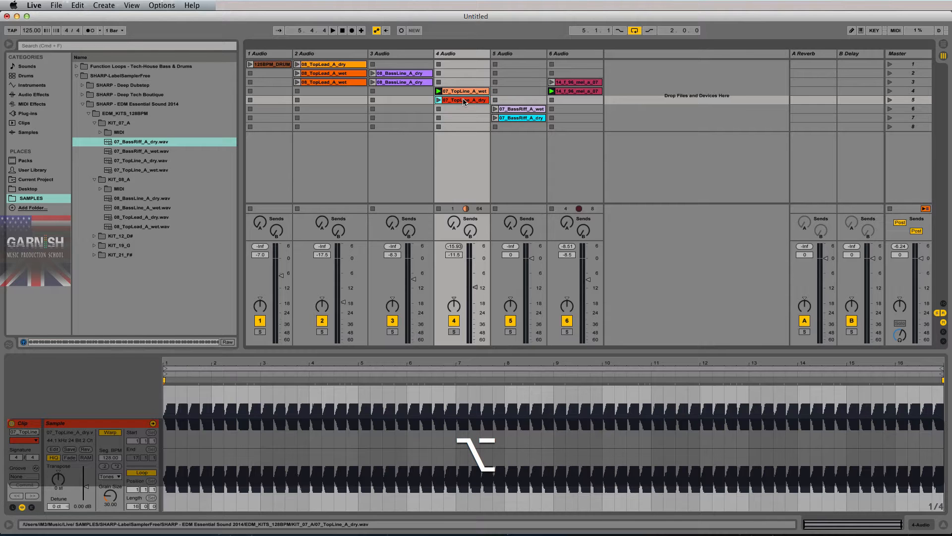
# Step: Copy the 07_TopLine_A_dry clip to 4 Audio's scene 8 slot and delete the original in scene 5
pyautogui.moveTo(463, 101); pyautogui.dragTo(464, 125)
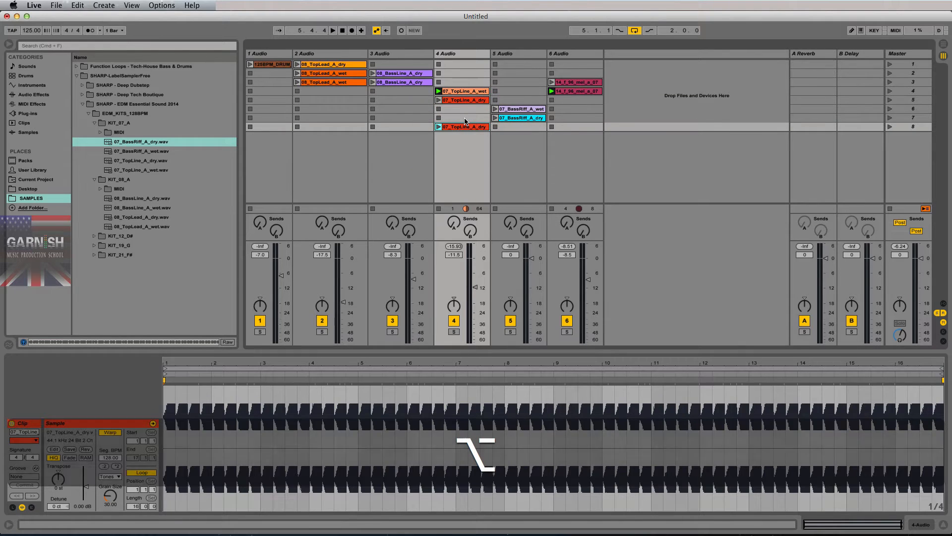
pyautogui.click(467, 101)
pyautogui.press('space')
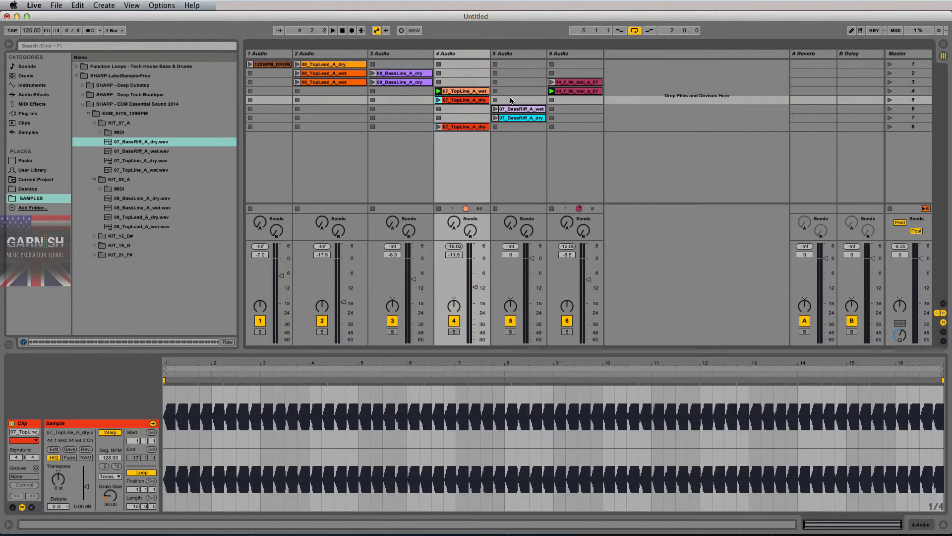
pyautogui.press('BackSpace')
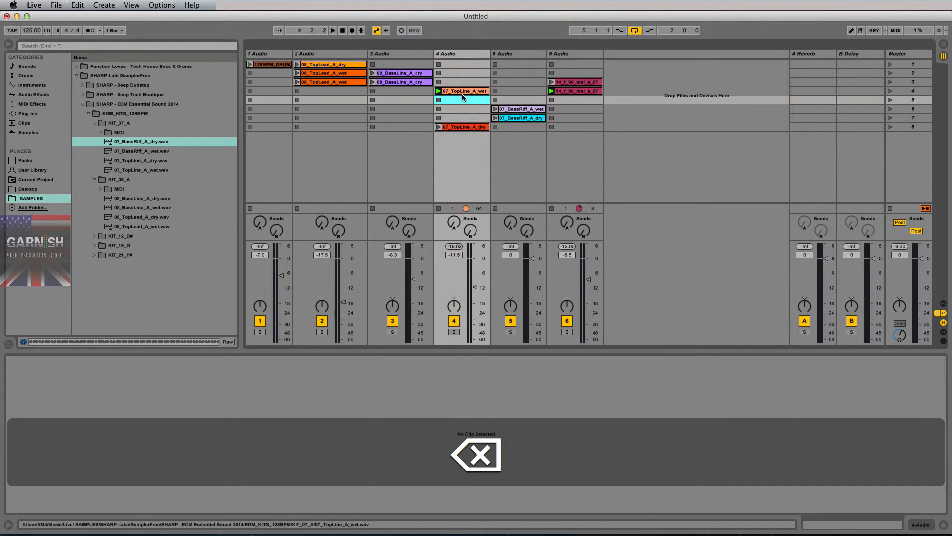
# Step: Try duplicating the 07_TopLine_A_wet clip into 4 Audio's scene 5 and scene 7 slots, undoing each copy
pyautogui.click(464, 92)
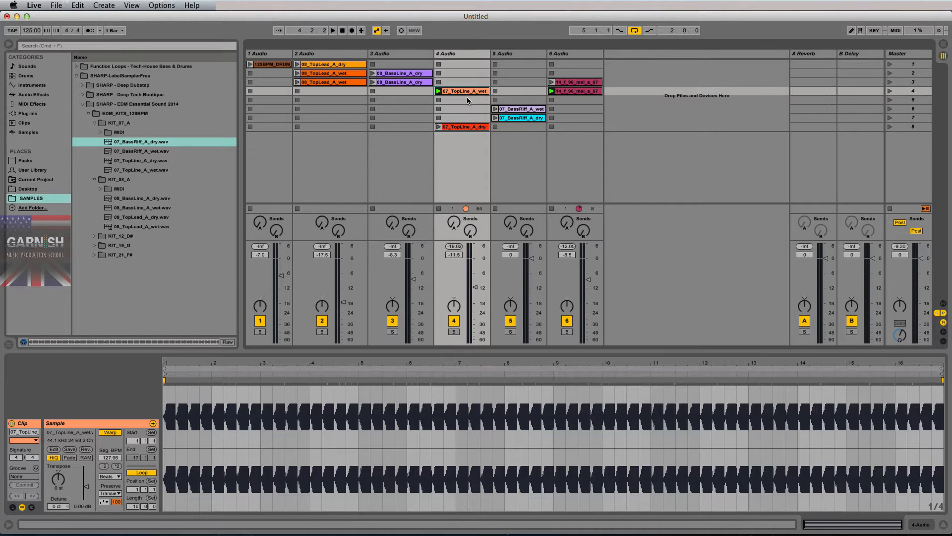
pyautogui.keyDown('alt'); pyautogui.moveTo(465, 94); pyautogui.dragTo(466, 100); pyautogui.keyUp('alt')
pyautogui.press('super+z')
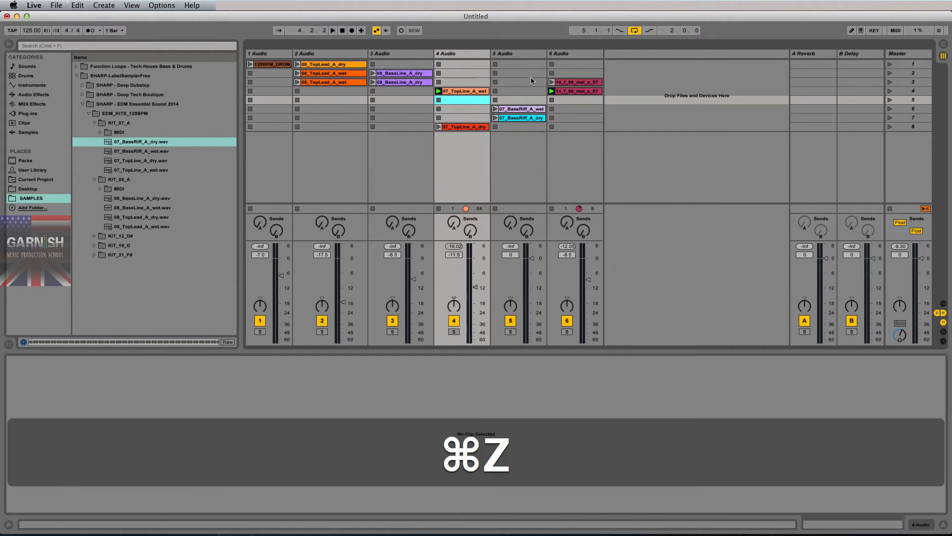
pyautogui.click(472, 92)
pyautogui.press('super+d')
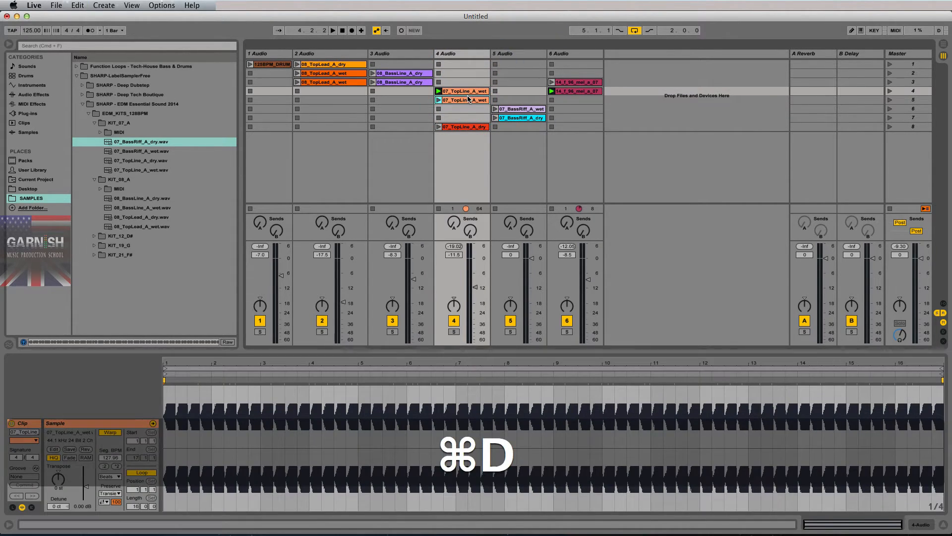
pyautogui.press('super+z')
pyautogui.keyDown('alt'); pyautogui.moveTo(467, 94); pyautogui.dragTo(465, 120); pyautogui.keyUp('alt')
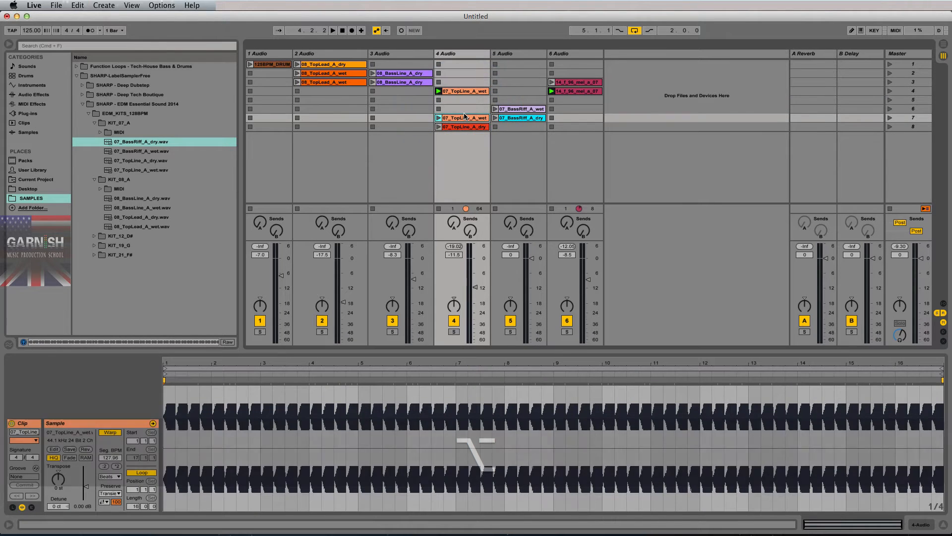
pyautogui.press('super+z')
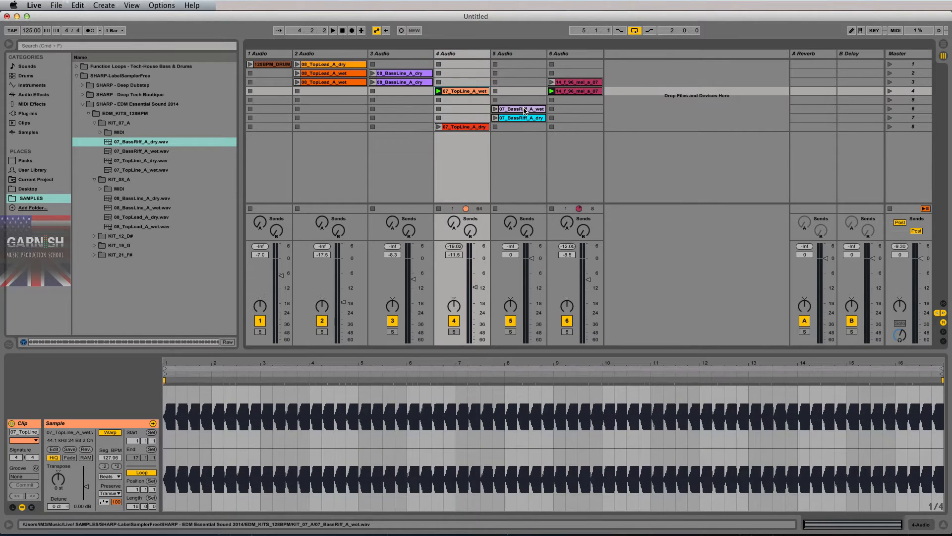
# Step: Widen the Master track and launch scene 1
pyautogui.click(525, 110)
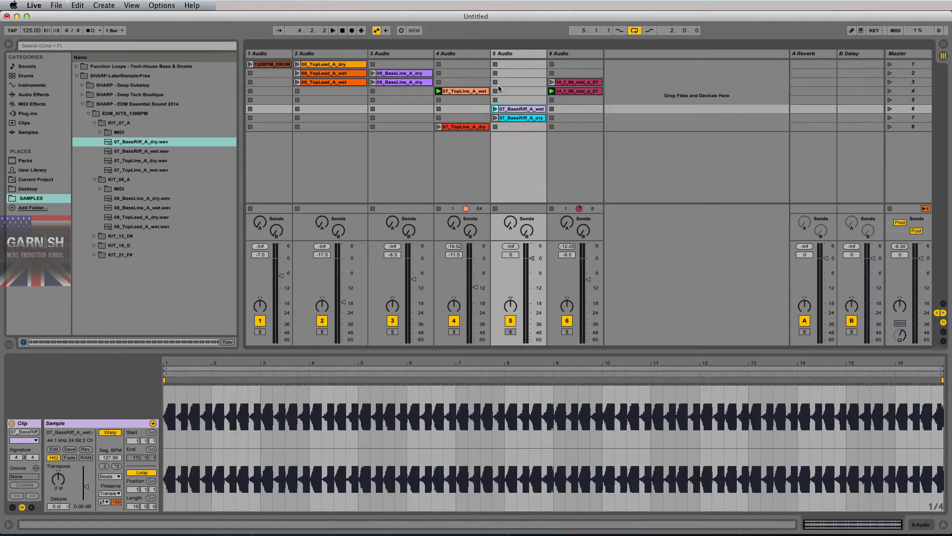
pyautogui.click(895, 63)
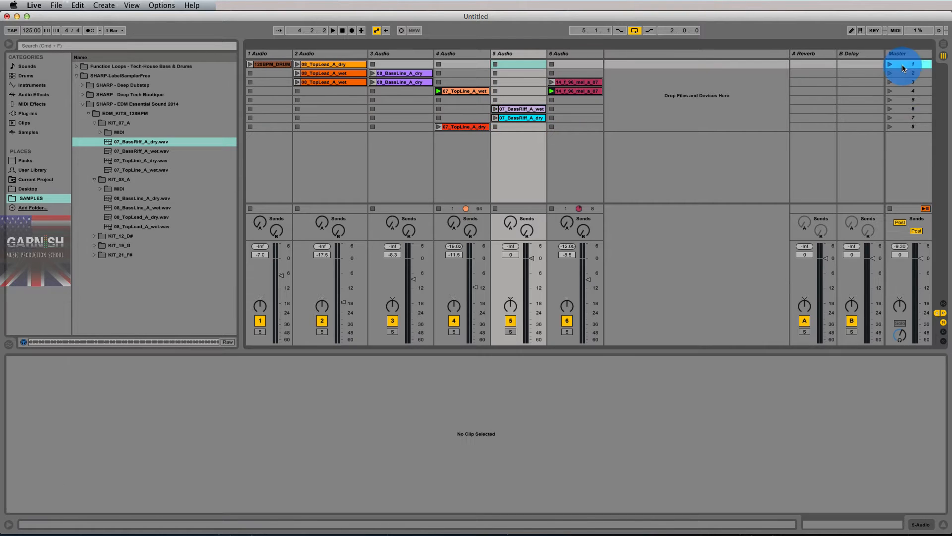
pyautogui.moveTo(887, 55)
pyautogui.mouseDown()
pyautogui.moveTo(850, 57)
pyautogui.moveTo(899, 64)
pyautogui.moveTo(892, 94)
pyautogui.moveTo(875, 67)
pyautogui.mouseUp()
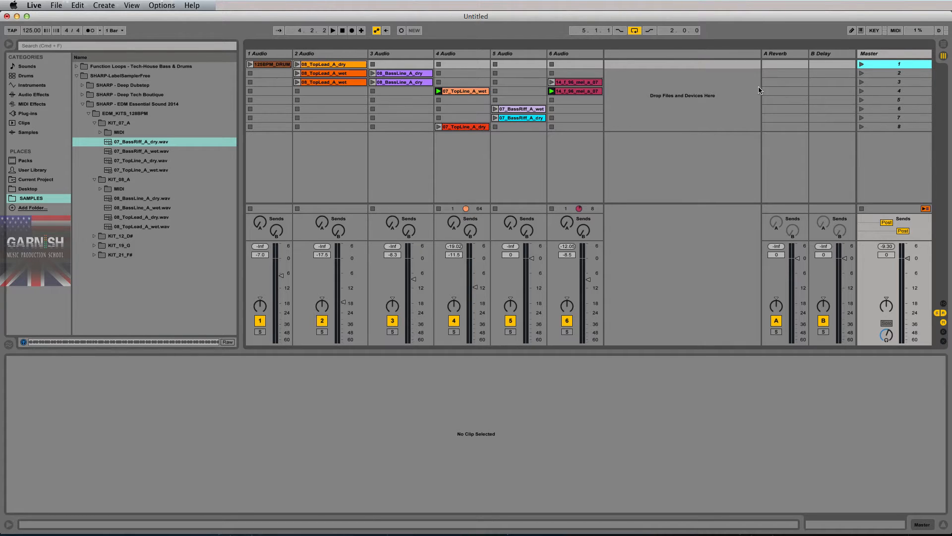
pyautogui.click(861, 65)
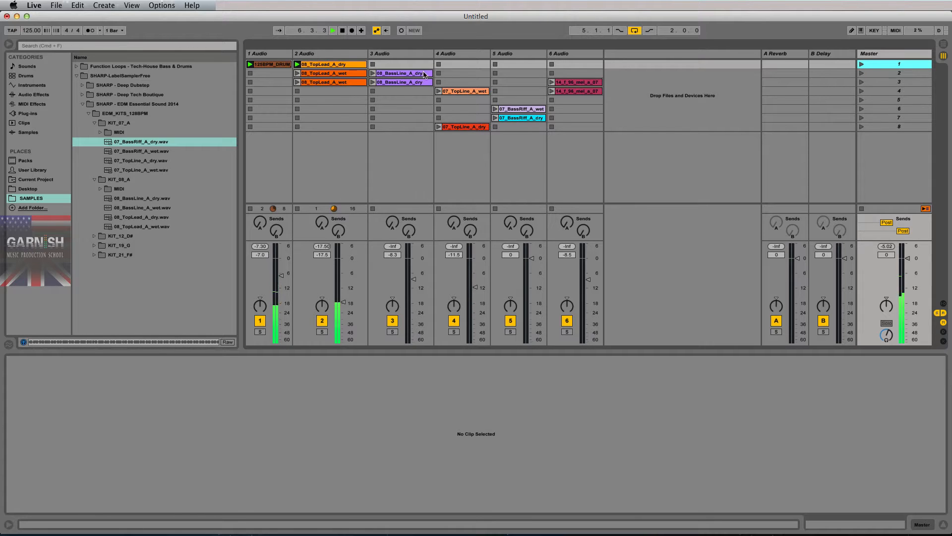
# Step: Duplicate the 125BPM_DRUM_20 clip into scenes 2 and 3, and widen the 1 Audio track to show the clip names
pyautogui.click(269, 65)
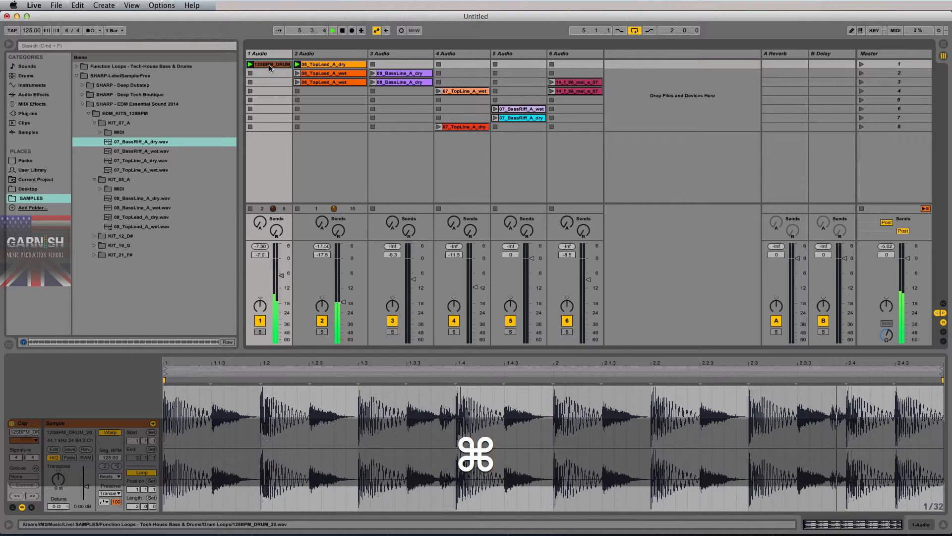
pyautogui.press('super+d')
pyautogui.press('super+d')
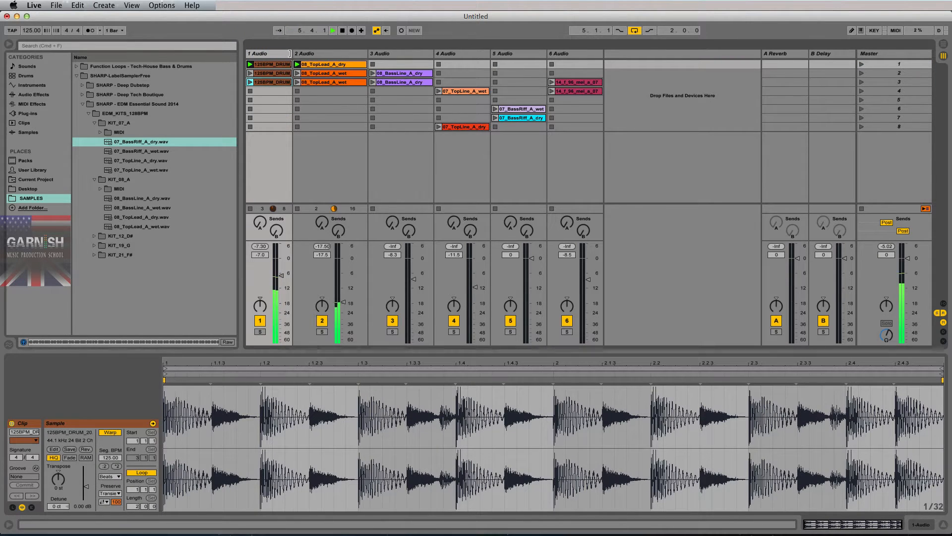
pyautogui.moveTo(290, 53); pyautogui.dragTo(308, 53)
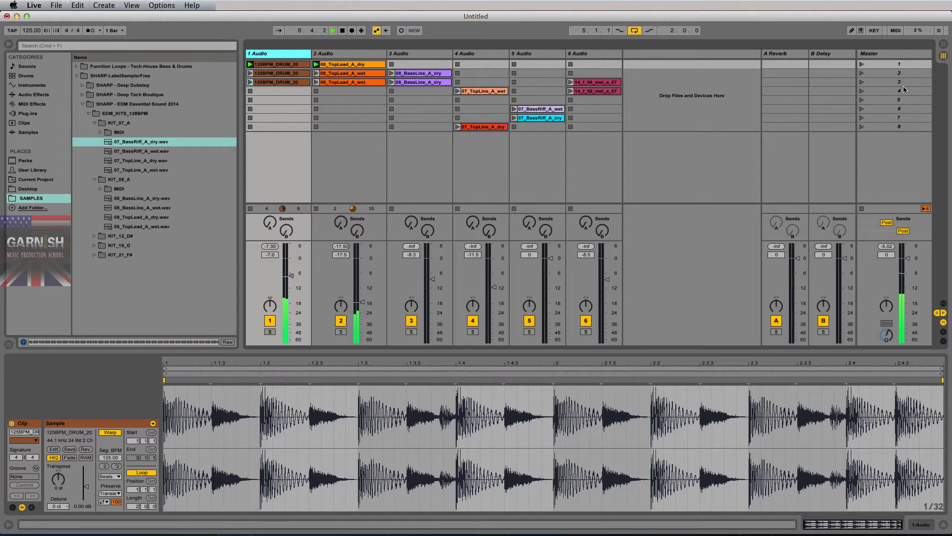
# Step: Audition scene 2, replace its 08_TopLead_A_wet clip with a duplicate of the 08_TopLead_A_dry clip from scene 1, and relaunch the scene
pyautogui.click(861, 75)
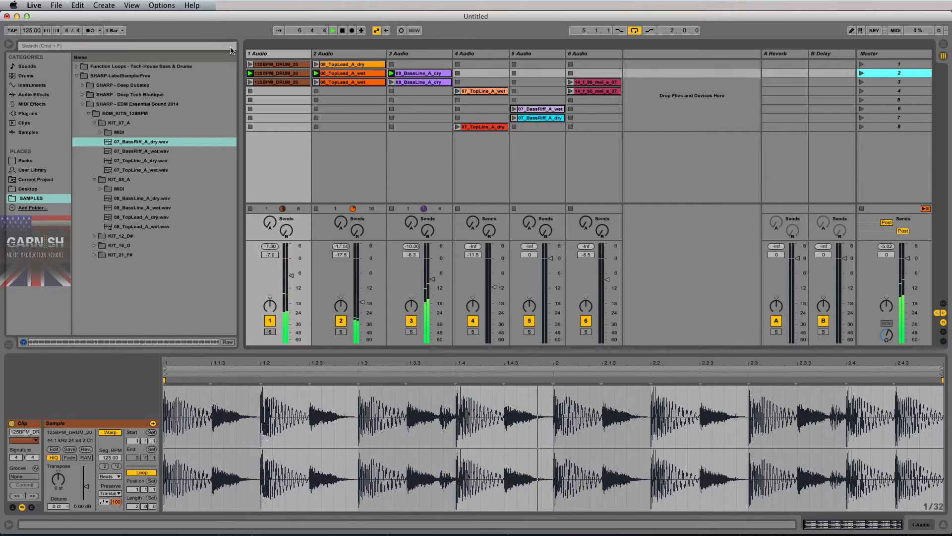
pyautogui.click(367, 73)
pyautogui.press('BackSpace')
pyautogui.click(360, 65)
pyautogui.press('super+d')
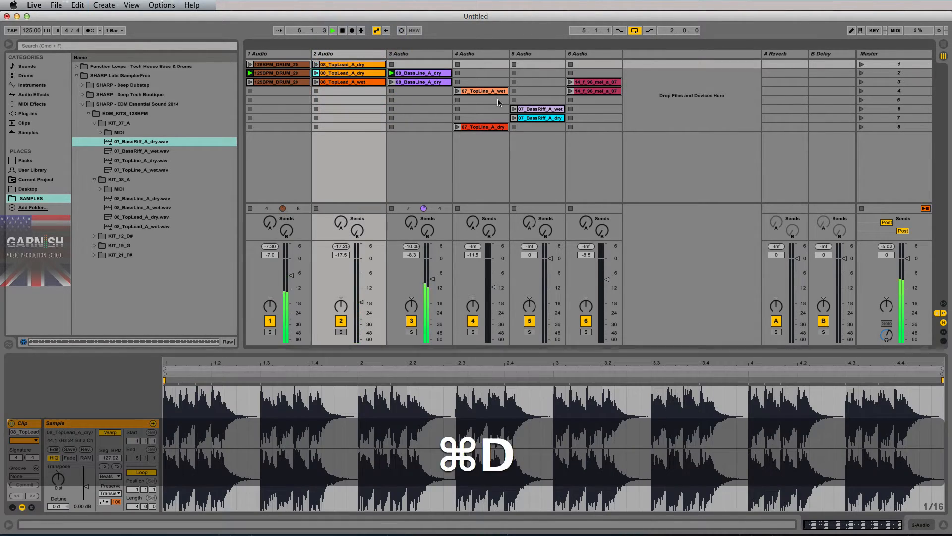
pyautogui.press('space')
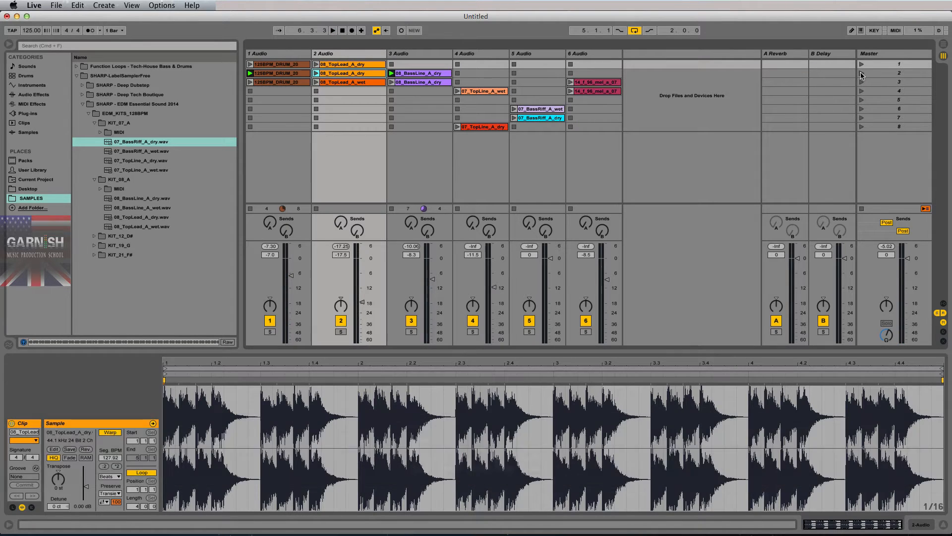
pyautogui.click(861, 72)
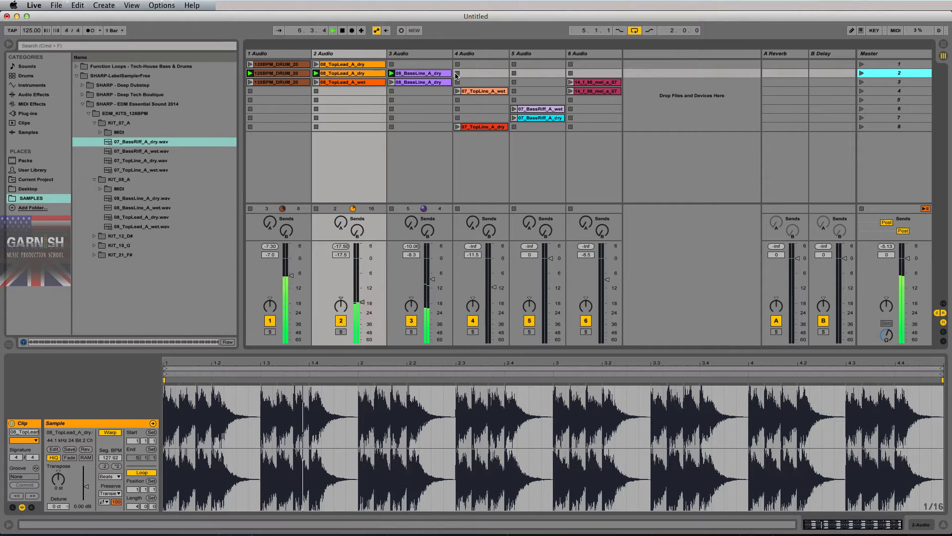
# Step: Stop playback and replace 3 Audio's scene 3 clip with 08_BassLine_A_wet.wav from the KIT_08_A folder
pyautogui.press('space')
pyautogui.click(414, 82)
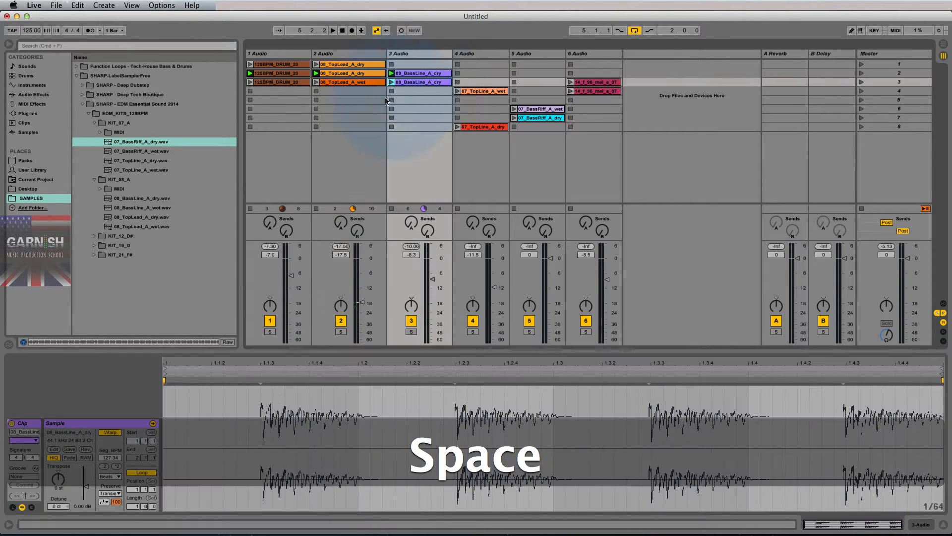
pyautogui.click(150, 207)
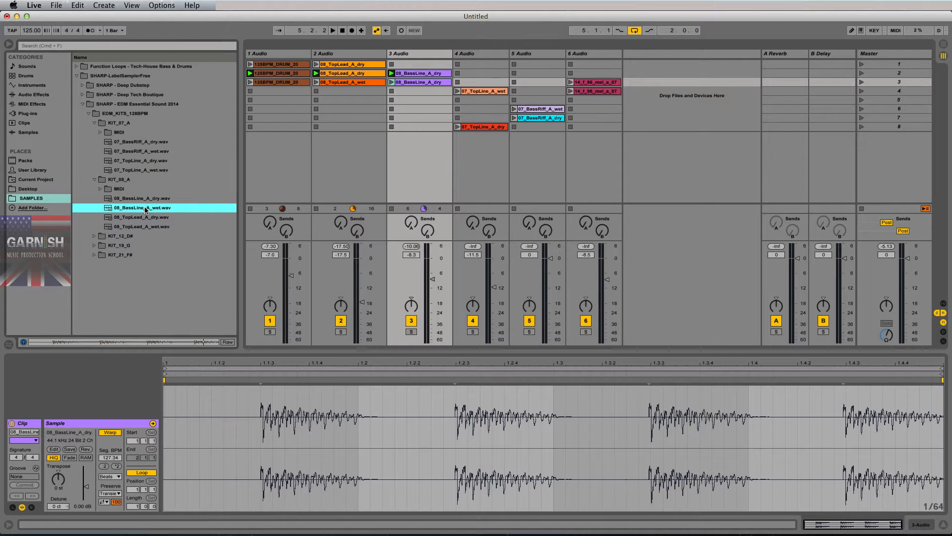
pyautogui.moveTo(145, 209); pyautogui.dragTo(414, 83)
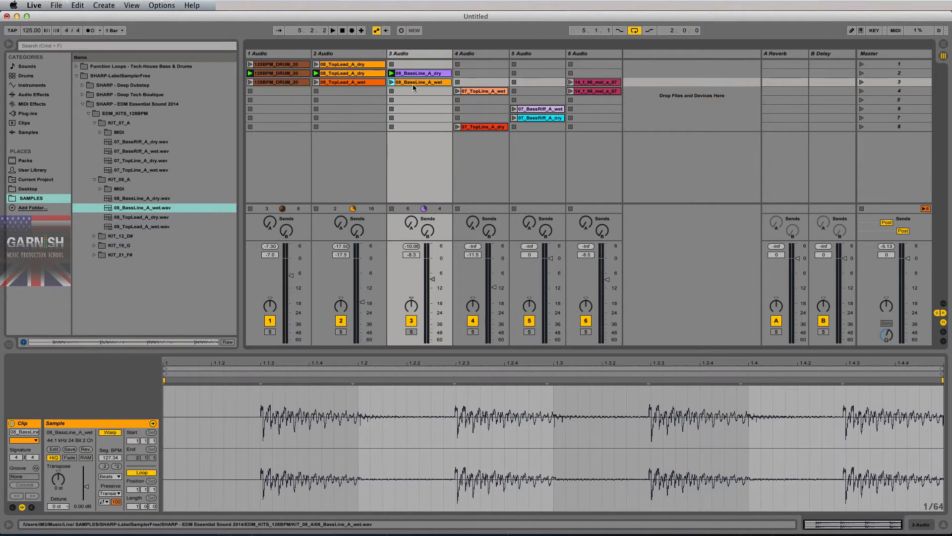
# Step: Colour the 08_BassLine_A_wet clip in scene 3 dark purple
pyautogui.rightClick(420, 84)
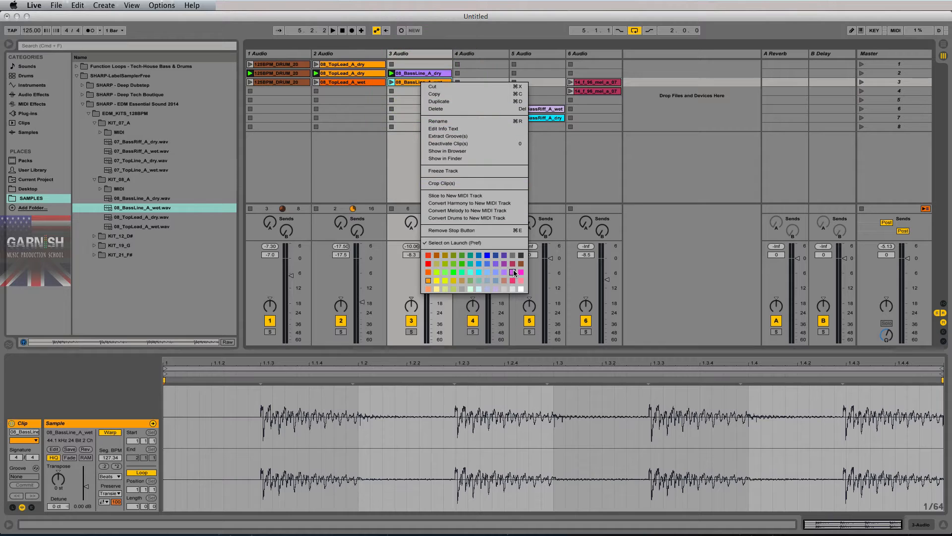
pyautogui.click(501, 270)
pyautogui.rightClick(427, 83)
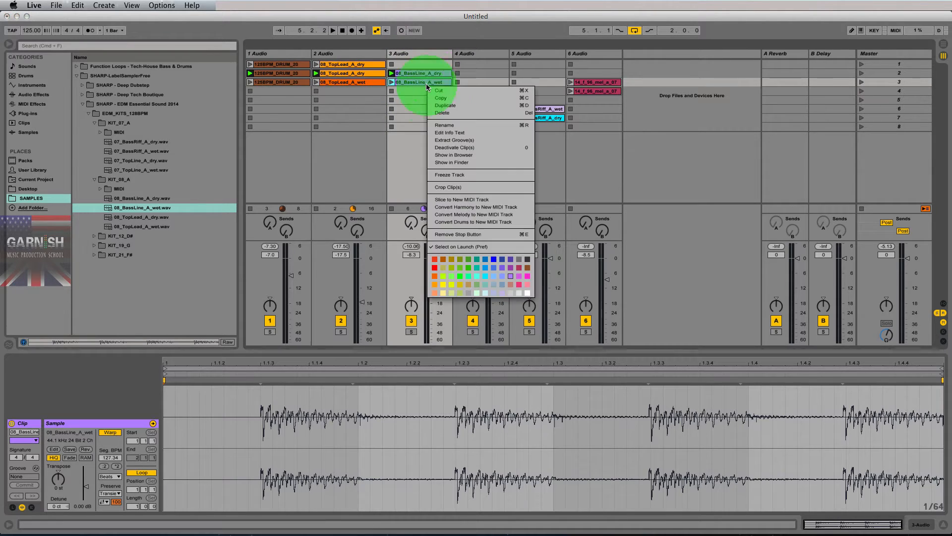
pyautogui.click(510, 269)
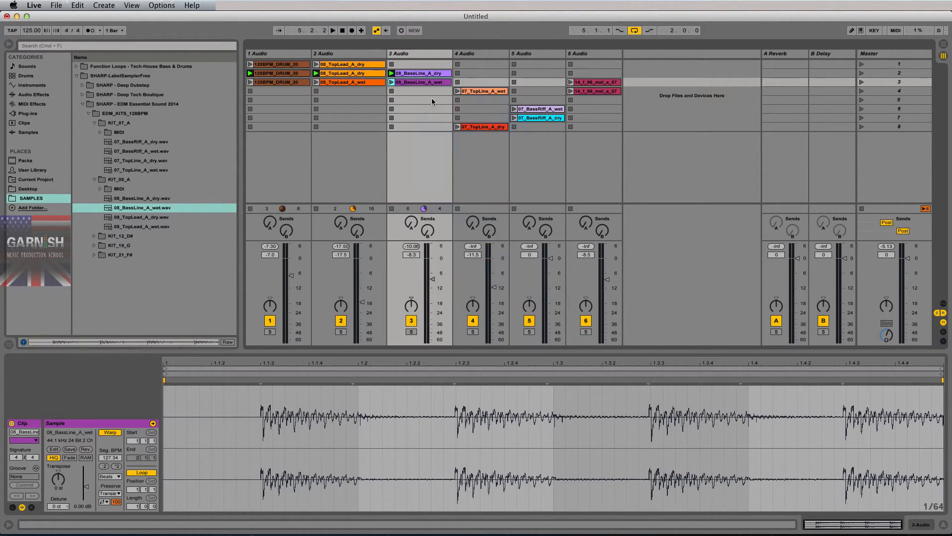
# Step: Audition scene 3, set 6 Audio's volume to -10.1 dB, and stop playback
pyautogui.click(882, 80)
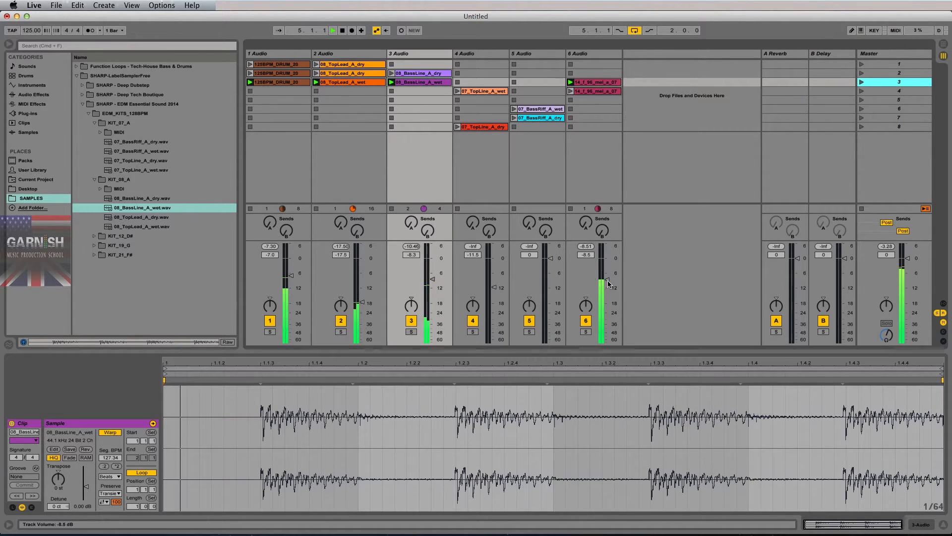
pyautogui.moveTo(607, 280); pyautogui.dragTo(606, 283)
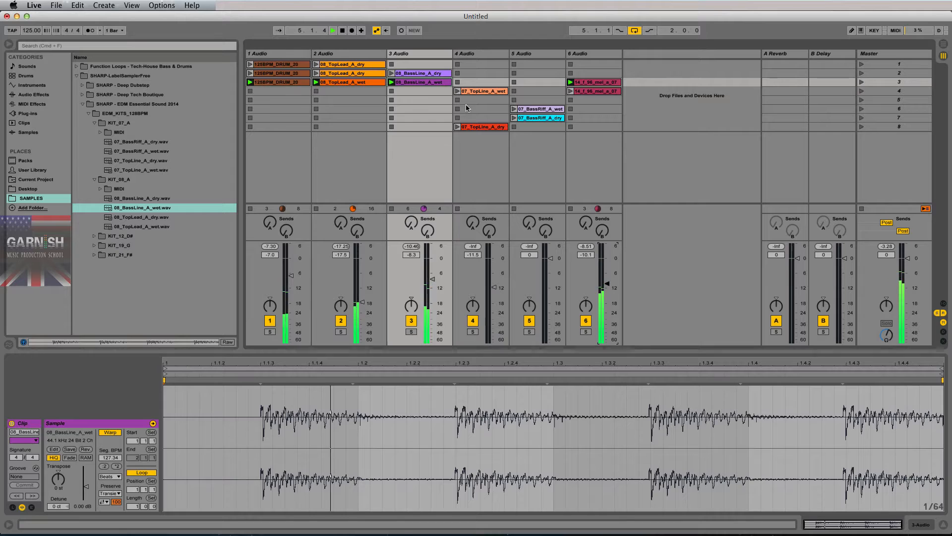
pyautogui.press('space')
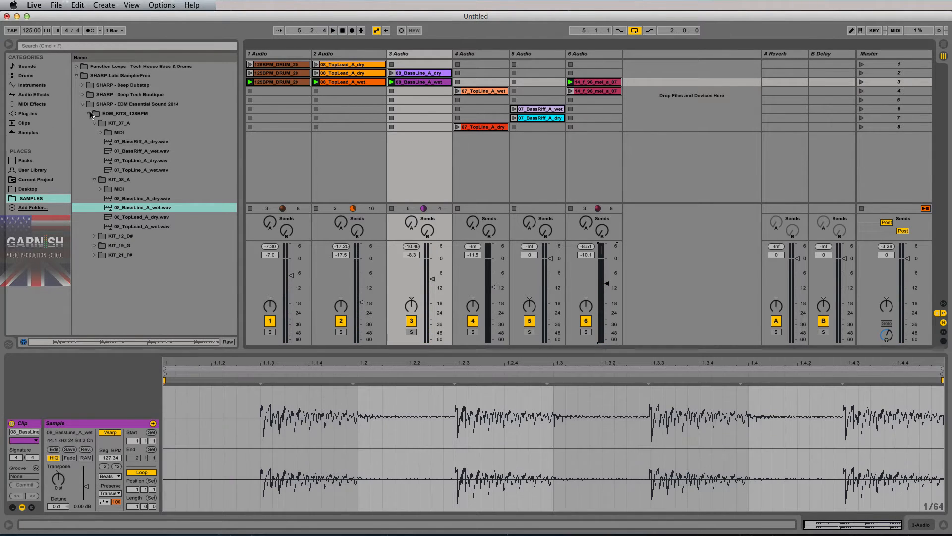
# Step: Find 125BPM_TOP_LOOP_20.wav in the Function Loops pack's Top Loops folder and place it in 1 Audio's scene 4 slot
pyautogui.keyDown('super'); pyautogui.click(77, 67); pyautogui.keyUp('super')
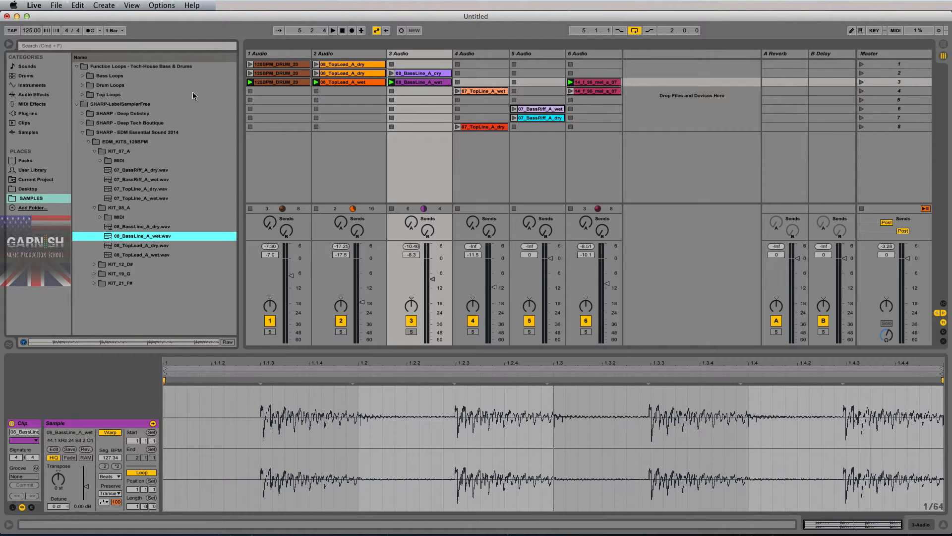
pyautogui.keyDown('super'); pyautogui.click(83, 85); pyautogui.keyUp('super')
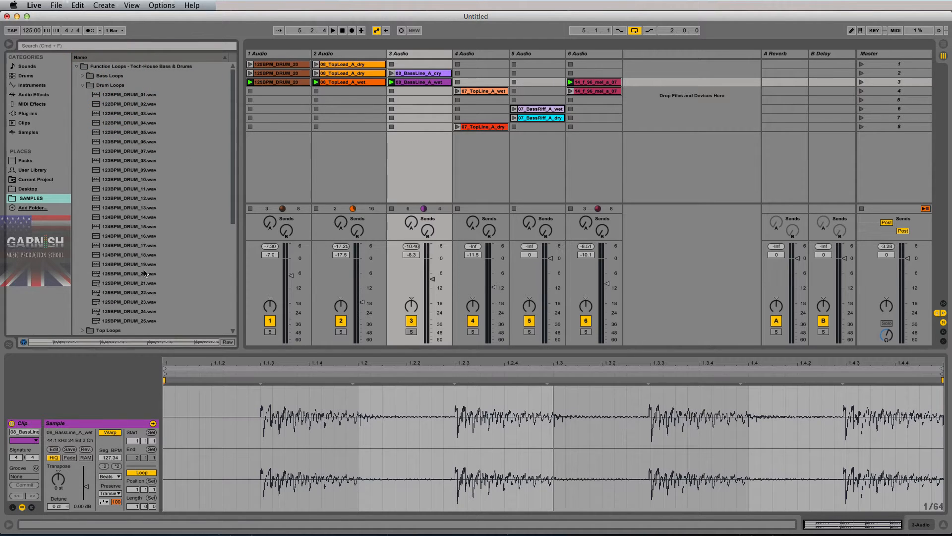
pyautogui.keyDown('super'); pyautogui.click(82, 85); pyautogui.keyUp('super')
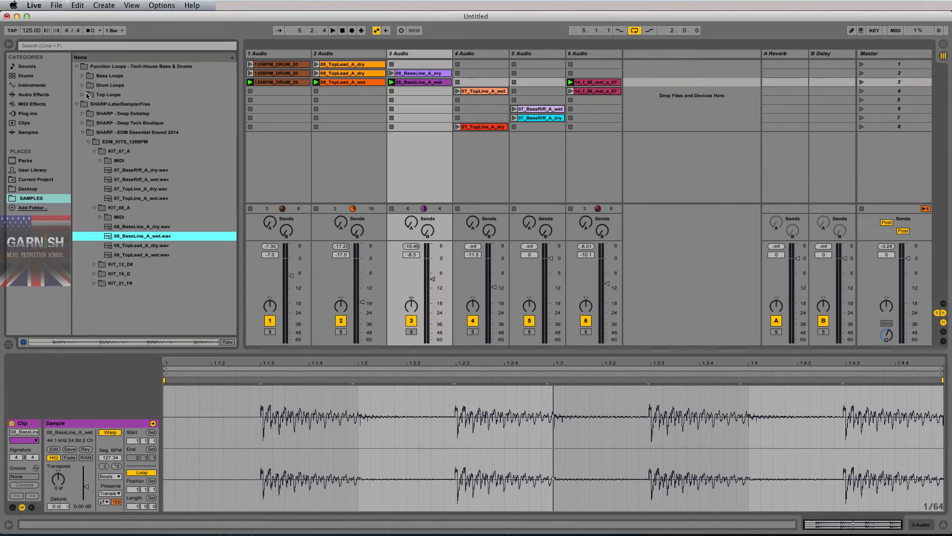
pyautogui.keyDown('super'); pyautogui.click(86, 94); pyautogui.keyUp('super')
pyautogui.scroll(-10, 115, 243)
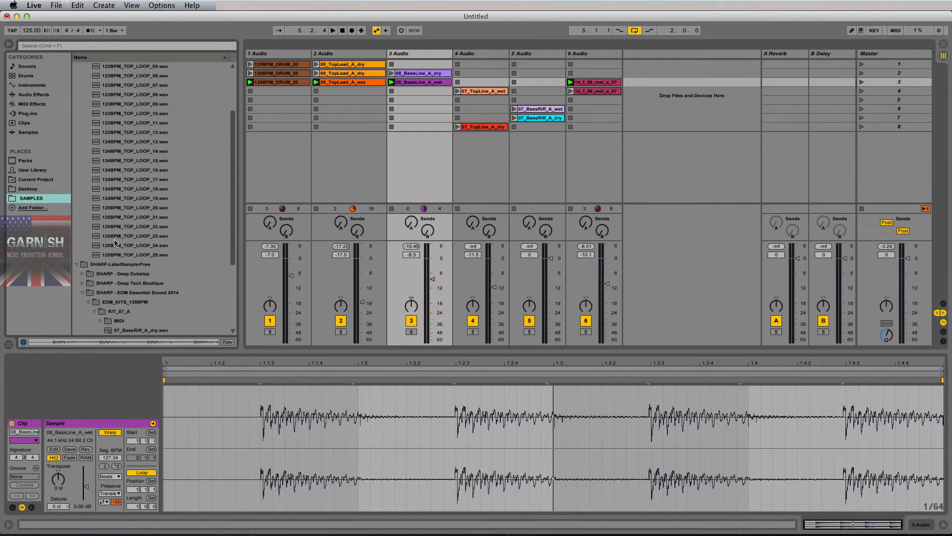
pyautogui.click(131, 208)
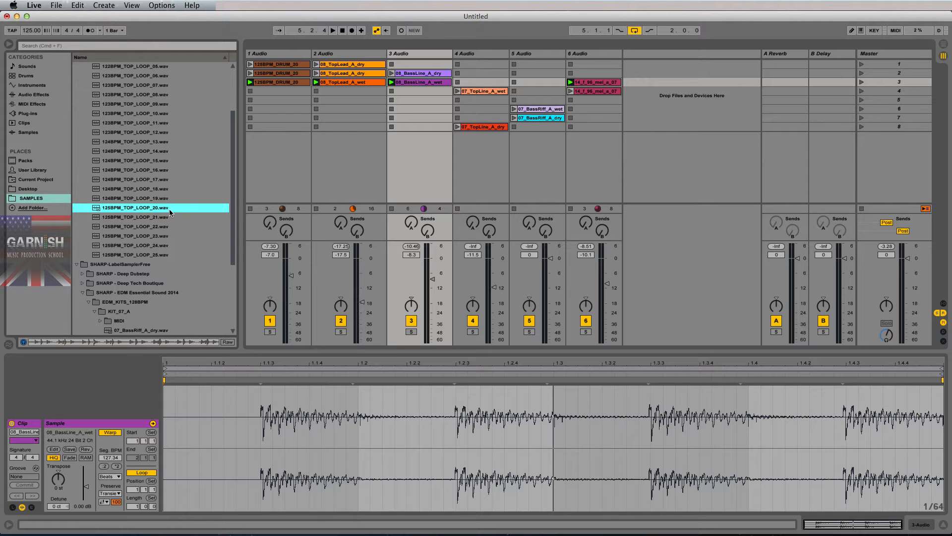
pyautogui.press('space')
pyautogui.moveTo(131, 208); pyautogui.dragTo(282, 92)
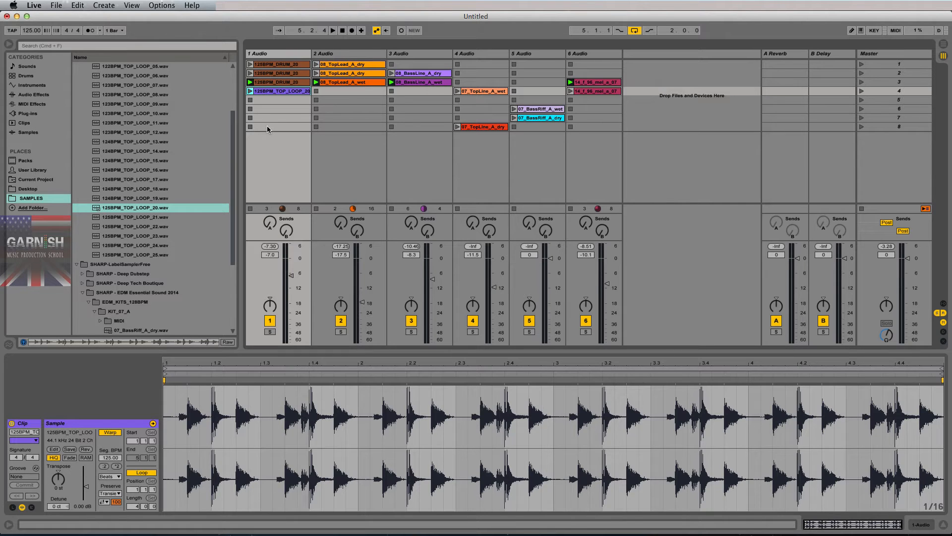
# Step: Colour the 125BPM_TOP_LOOP_20 clip dark yellow, and fill 1 Audio's scenes 5 and 6 with its copies and scenes 7 and 8 with 125BPM_DRUM_20 copies
pyautogui.rightClick(285, 91)
pyautogui.click(311, 267)
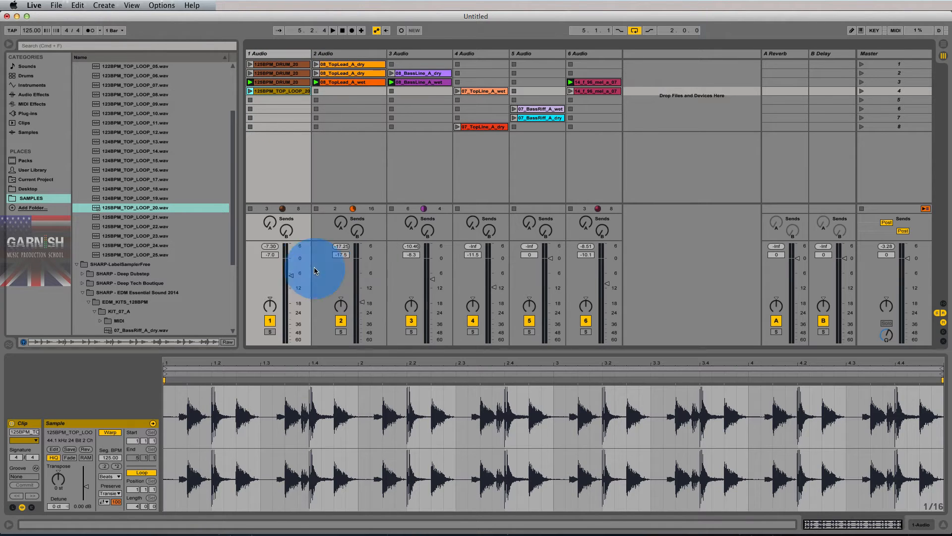
pyautogui.click(286, 92)
pyautogui.moveTo(286, 92); pyautogui.dragTo(280, 117)
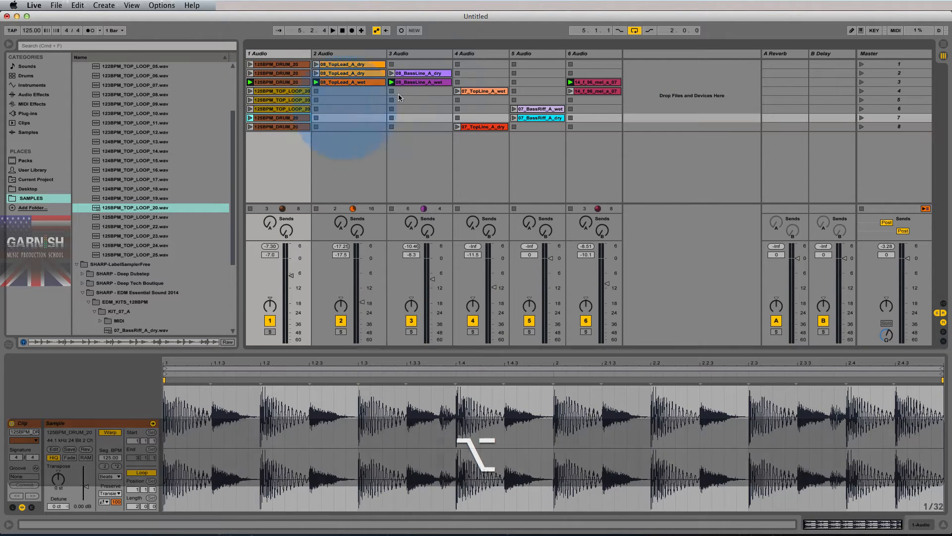
# Step: Audition scene 1, delete its 08_TopLead_A_dry clip from 2 Audio, and relaunch the scene
pyautogui.click(862, 65)
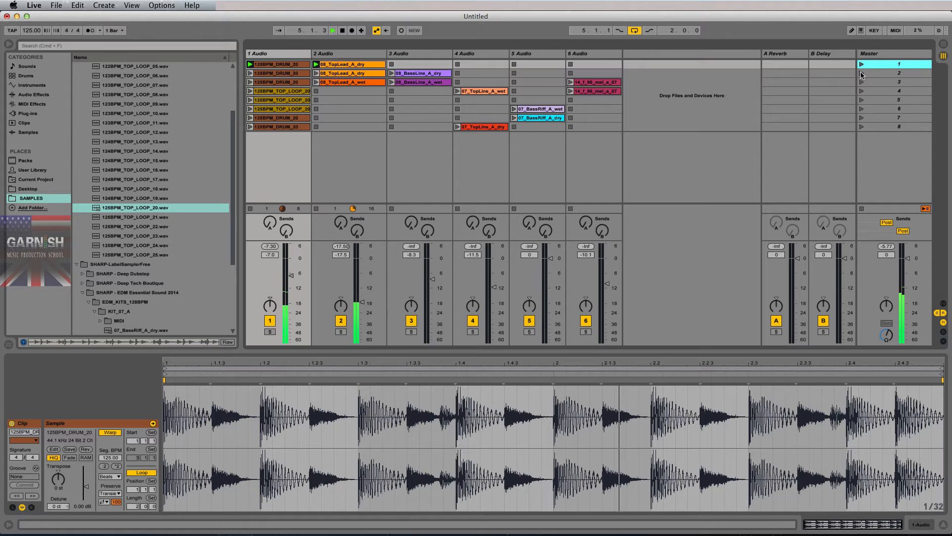
pyautogui.click(349, 69)
pyautogui.press('space')
pyautogui.press('BackSpace')
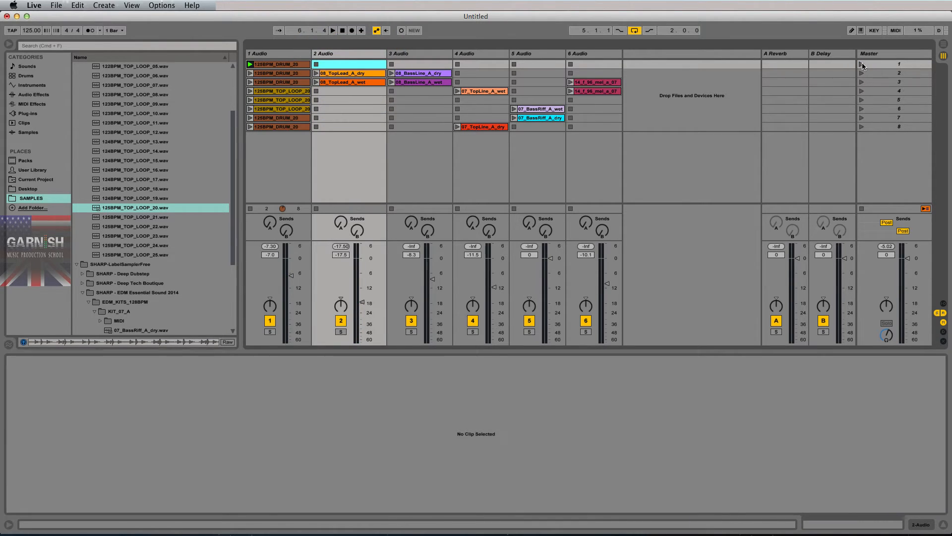
pyautogui.click(861, 65)
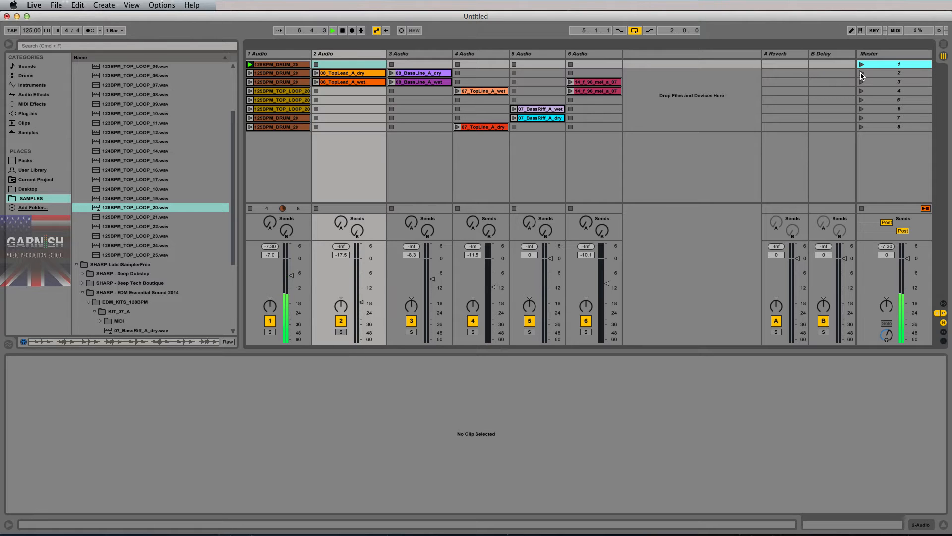
# Step: Audition scenes 2 and 3, setting 1 Audio's volume to -5.5 dB while scene 2 plays
pyautogui.click(861, 74)
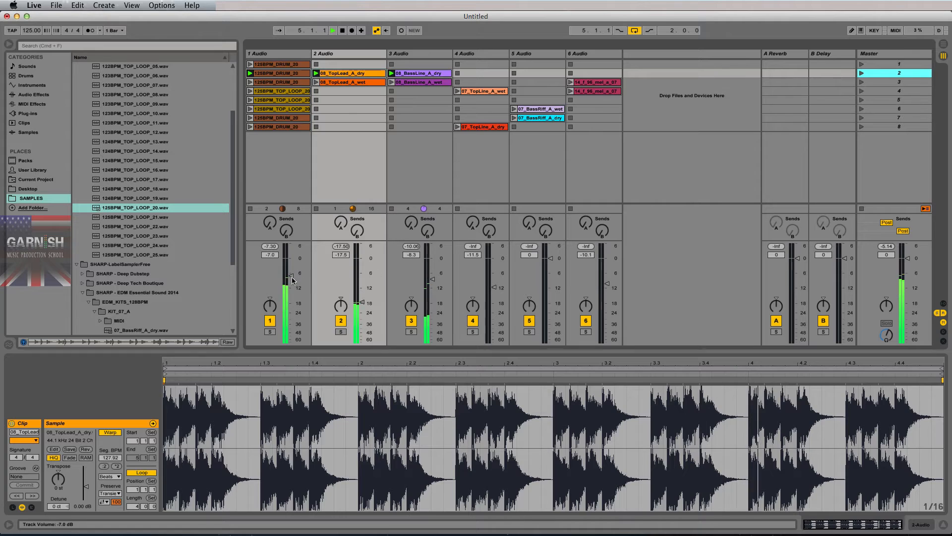
pyautogui.moveTo(287, 280); pyautogui.dragTo(288, 275)
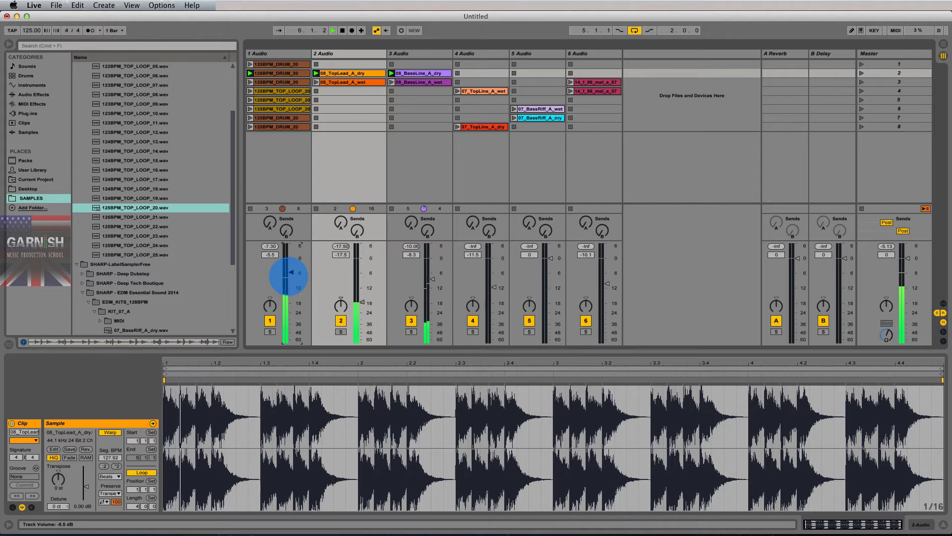
pyautogui.click(861, 83)
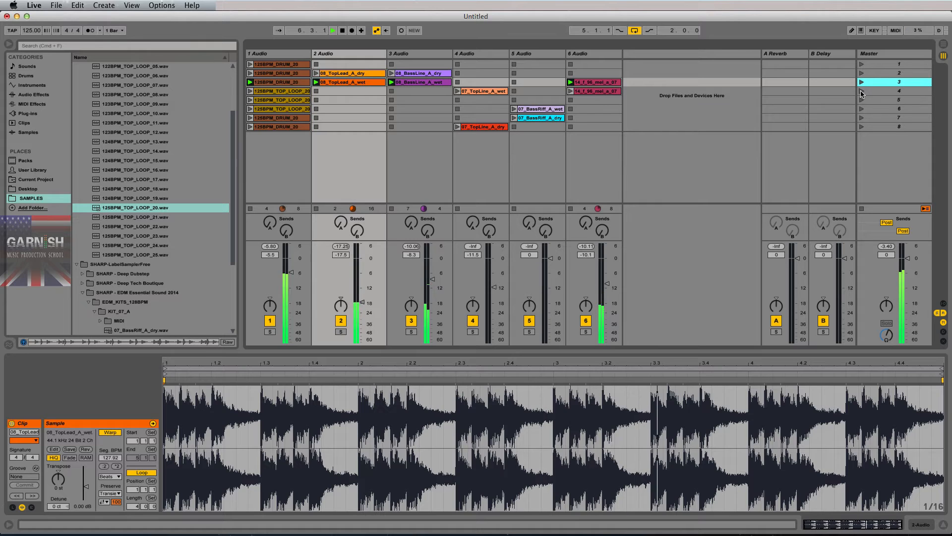
# Step: Launch scene 4 and duplicate its 14_f_96_mel_a_07 vocal clip into 6 Audio's scene 5 slot
pyautogui.click(861, 91)
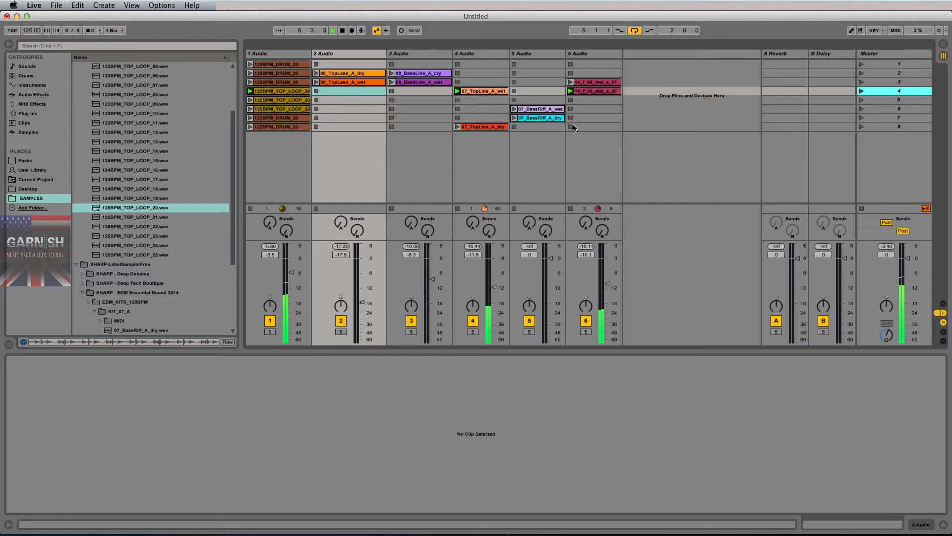
pyautogui.click(591, 92)
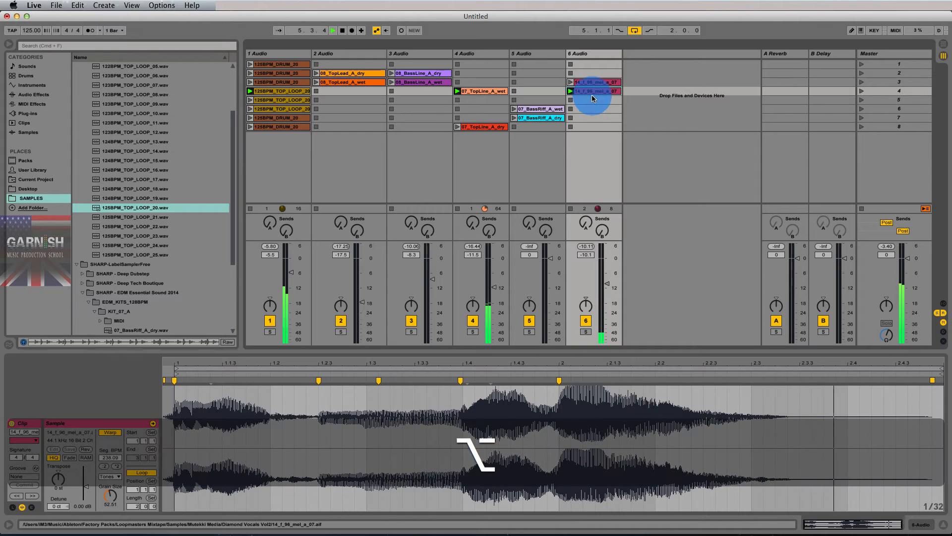
pyautogui.moveTo(592, 96); pyautogui.dragTo(593, 100)
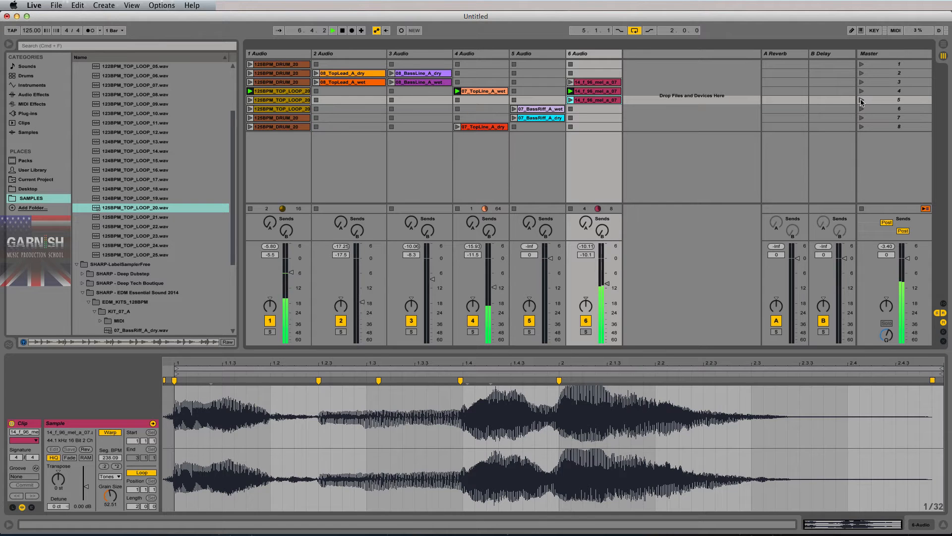
# Step: Stop playback, duplicate the 07_TopLine_A_wet clip into 4 Audio's scenes 5 and 6, and copy the vocal clip into 6 Audio's scenes 6 to 8
pyautogui.click(485, 99)
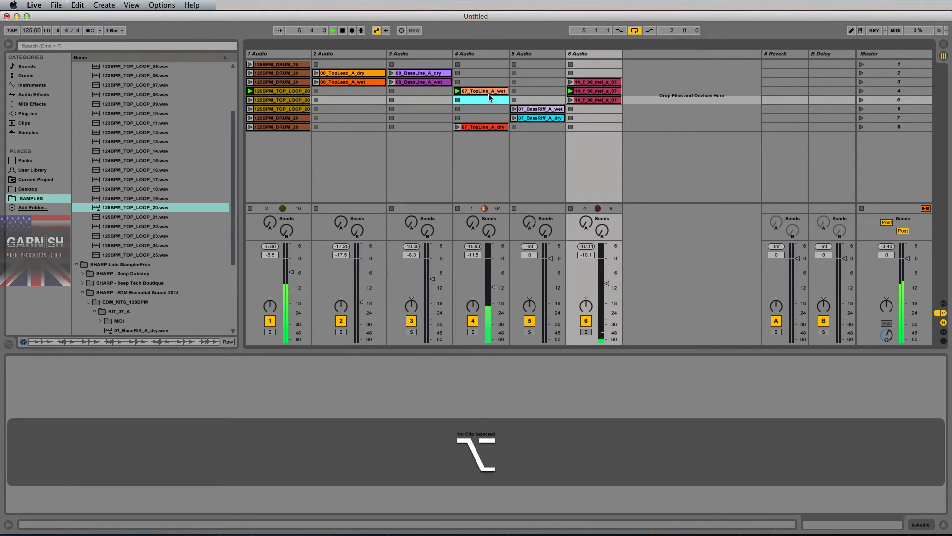
pyautogui.press('space')
pyautogui.click(490, 92)
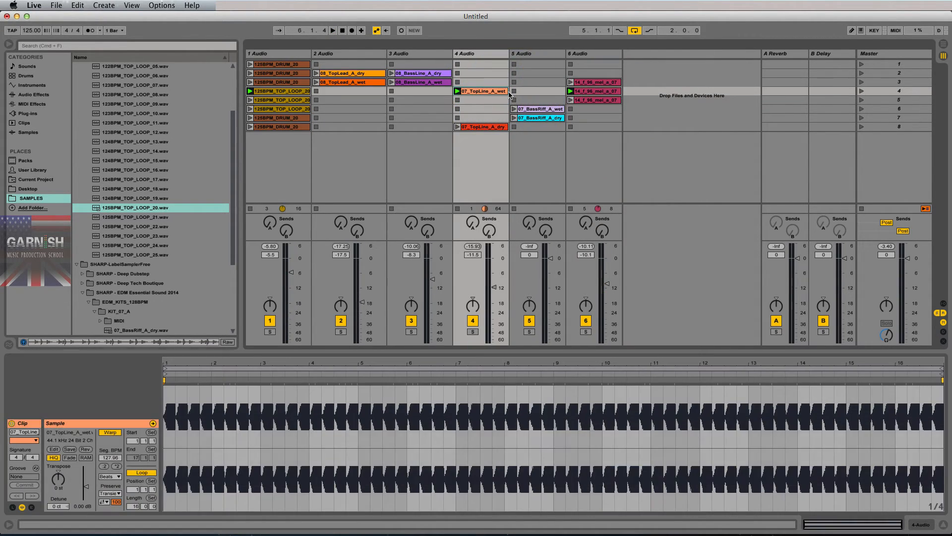
pyautogui.press('super+d')
pyautogui.click(492, 100)
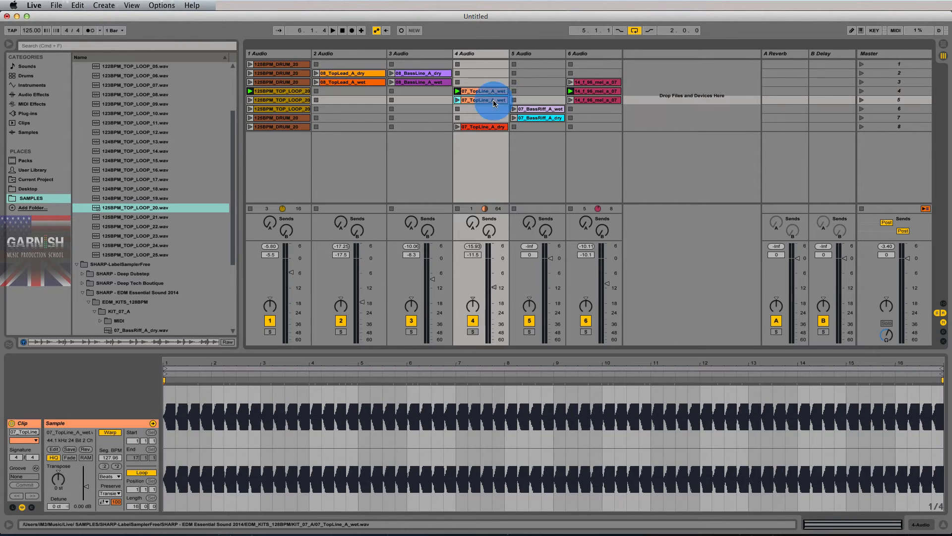
pyautogui.press('super+d')
pyautogui.moveTo(608, 99); pyautogui.dragTo(596, 118)
# Step: Audition scenes 4 and 5 in turn, checking the 07_TopLine_A_wet clip, and stop playback
pyautogui.click(861, 94)
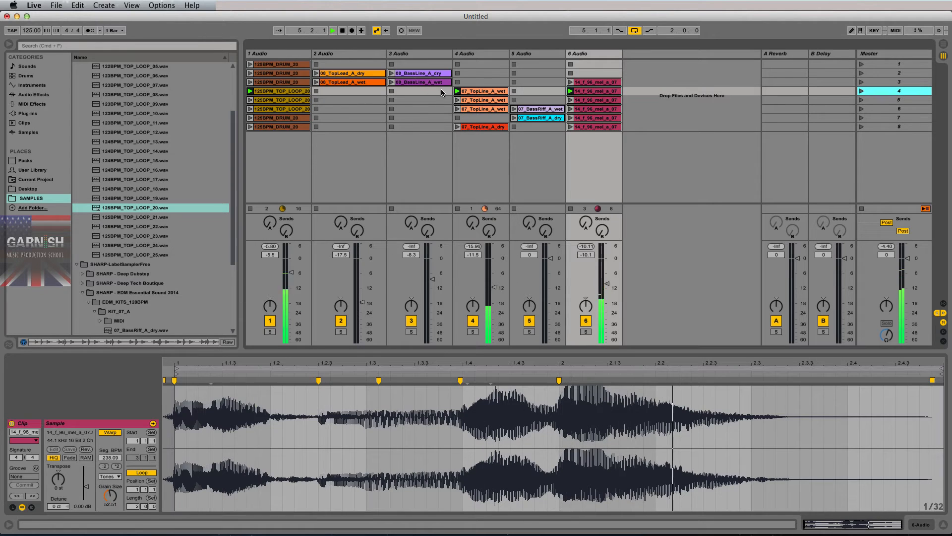
pyautogui.click(481, 91)
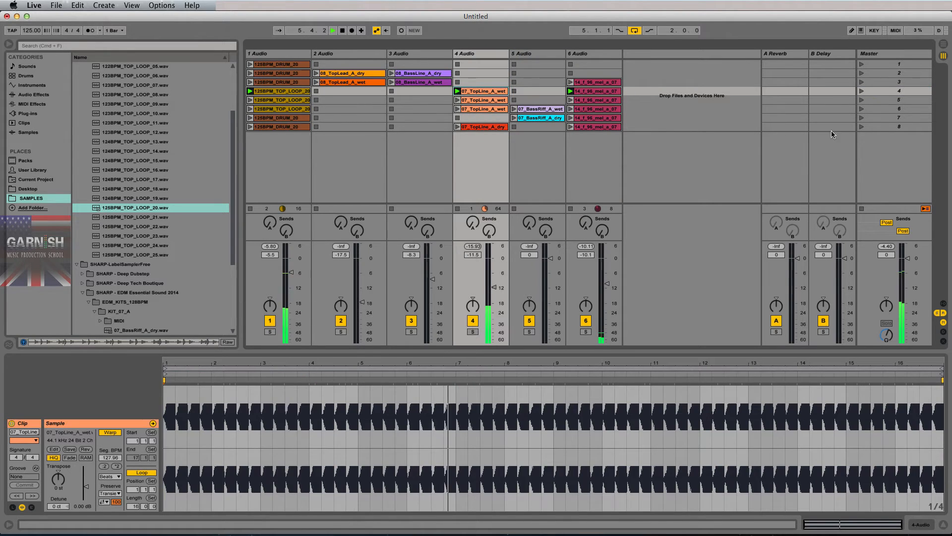
pyautogui.click(861, 100)
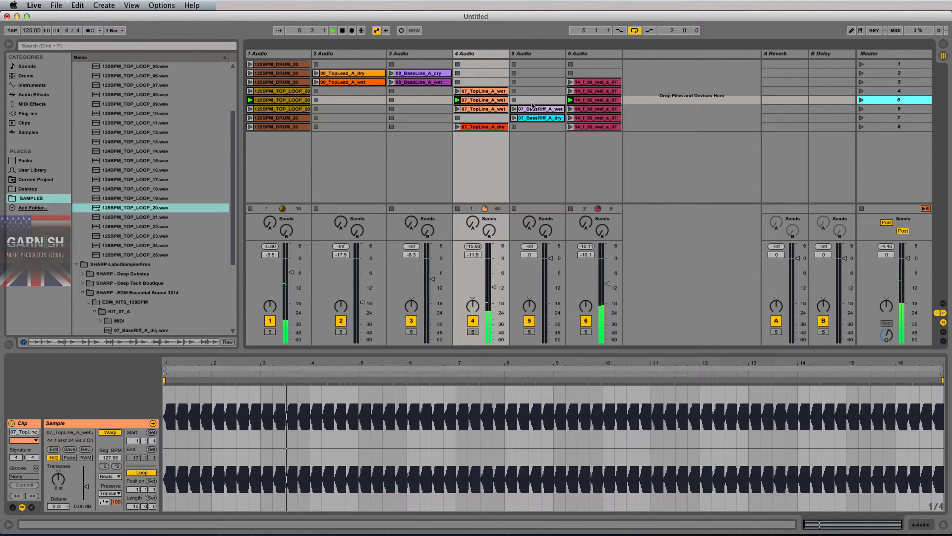
pyautogui.press('space')
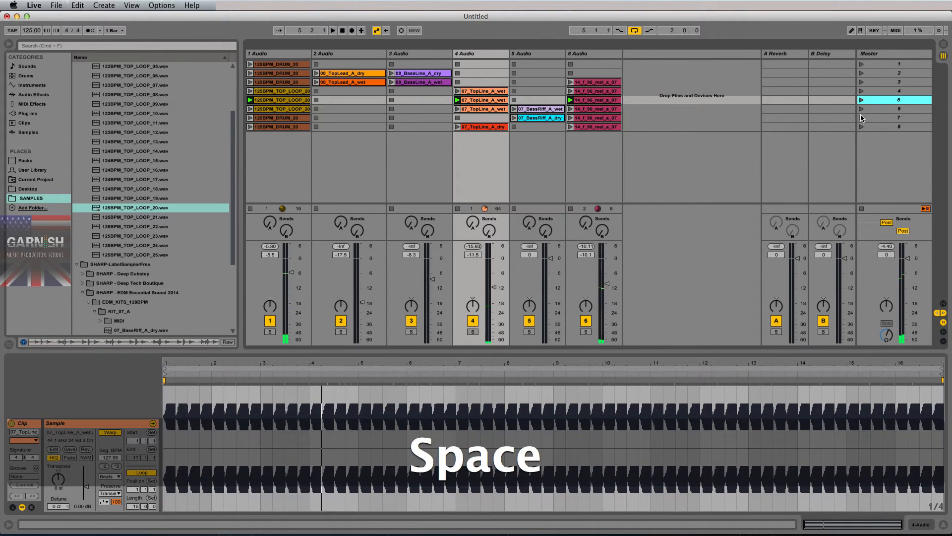
# Step: Launch scene 6 and lower 5 Audio's volume to -4.1 dB
pyautogui.click(862, 108)
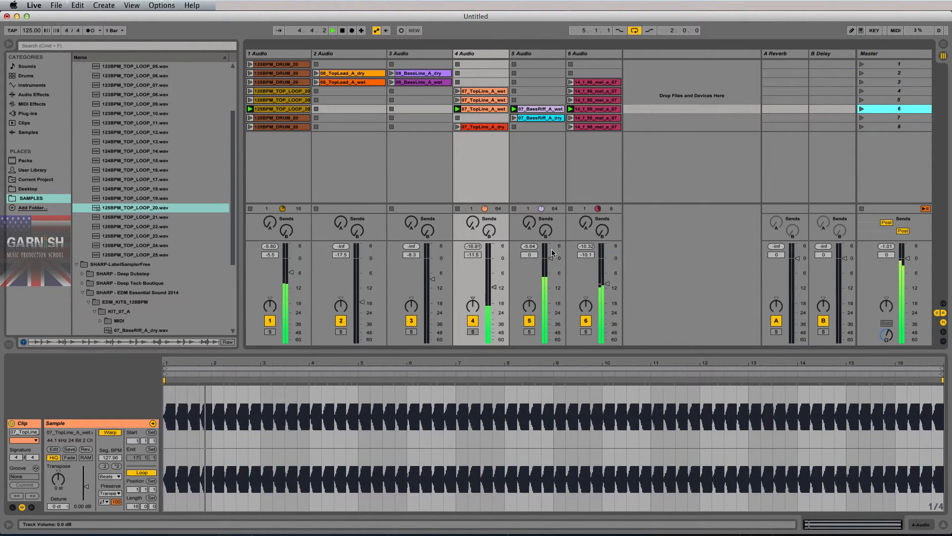
pyautogui.moveTo(552, 254); pyautogui.dragTo(548, 264)
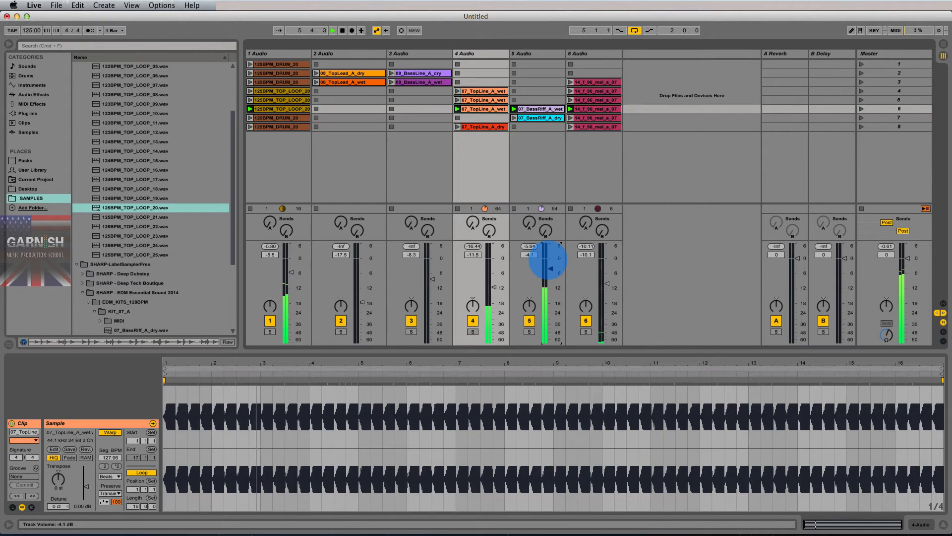
# Step: Stop playback and copy 5 Audio's 07_BassRiff_A_dry clip from scene 7 into its scene 8 slot
pyautogui.press('space')
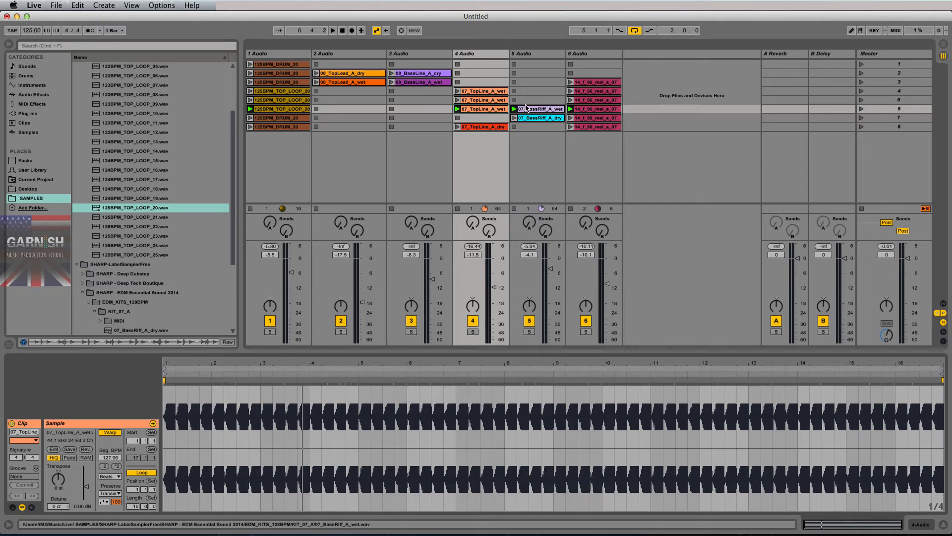
pyautogui.click(553, 109)
pyautogui.click(494, 113)
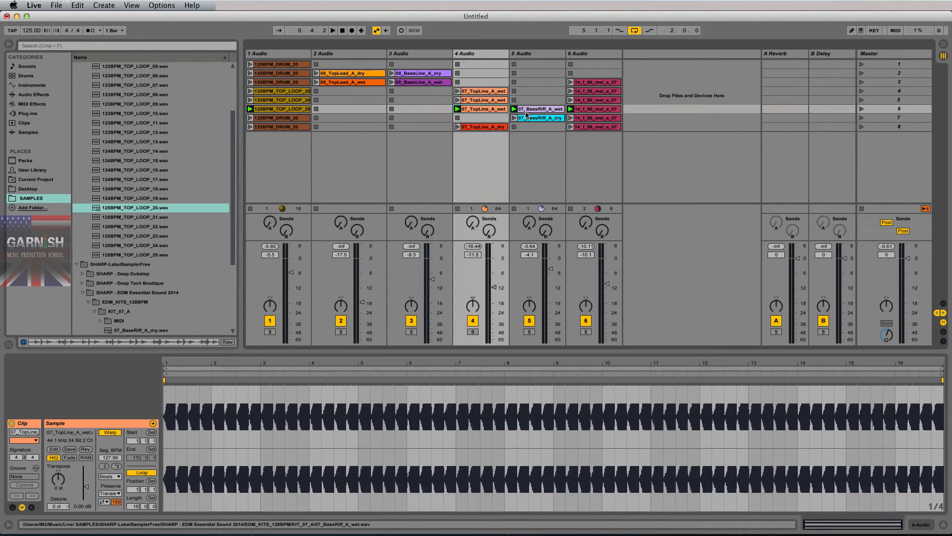
pyautogui.click(536, 120)
pyautogui.moveTo(536, 120); pyautogui.dragTo(538, 127)
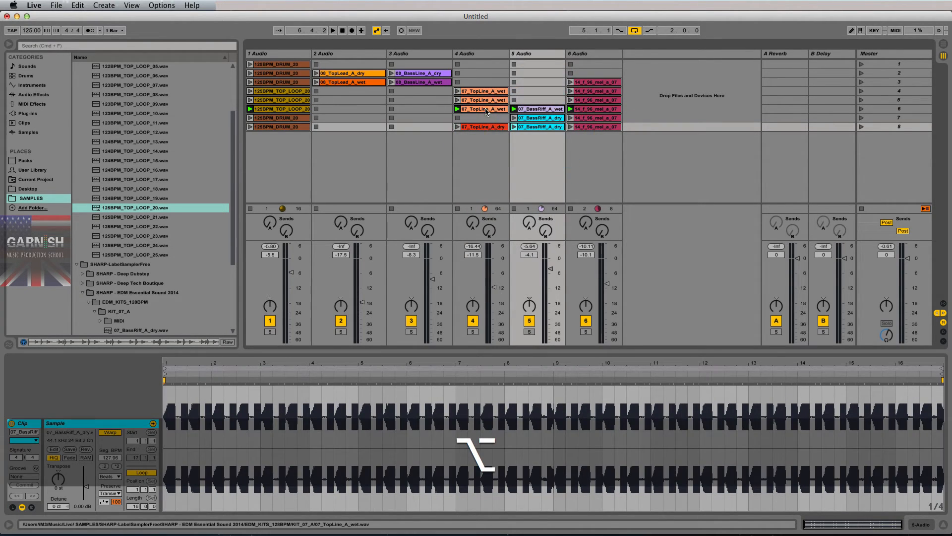
# Step: Shorten the loop of 4 Audio's scene 6 07_TopLine_A_wet clip to its first bar and solo 4 Audio
pyautogui.click(479, 108)
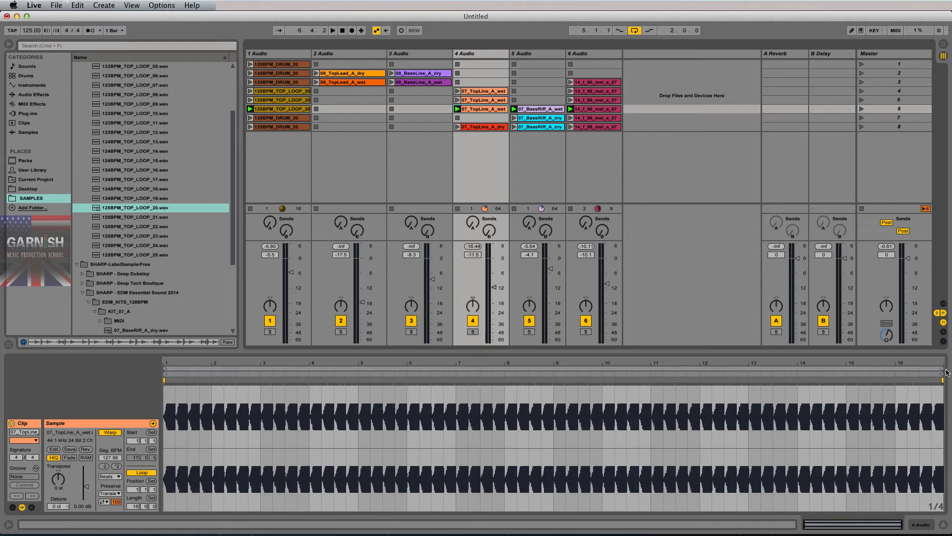
pyautogui.moveTo(943, 370); pyautogui.dragTo(213, 372)
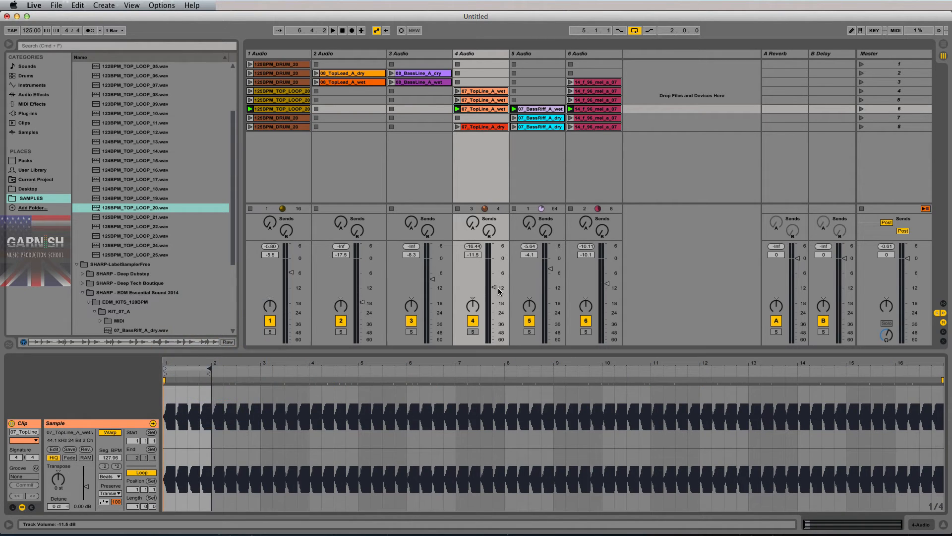
pyautogui.click(473, 331)
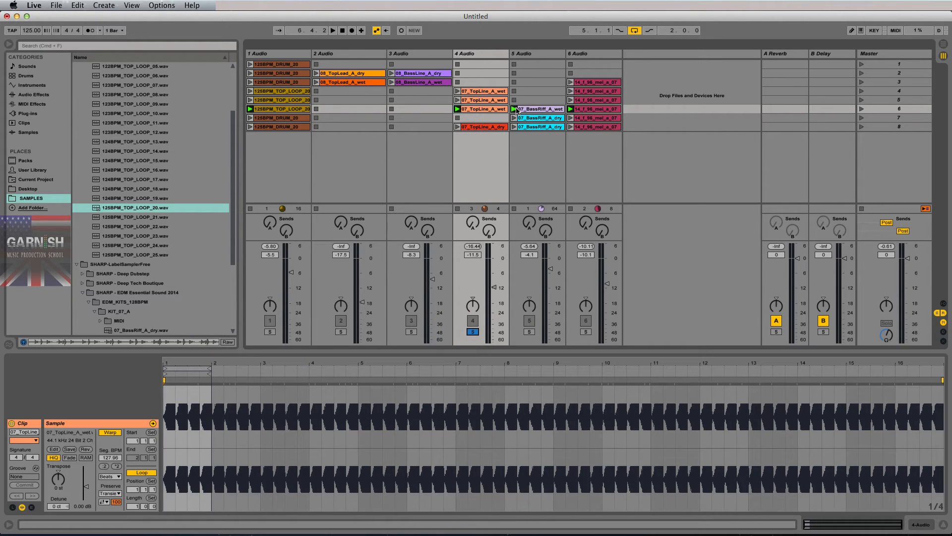
# Step: Solo 5 Audio, listen to its scene 6 07_BassRiff_A_wet clip, and stop playback
pyautogui.click(529, 331)
pyautogui.press('space')
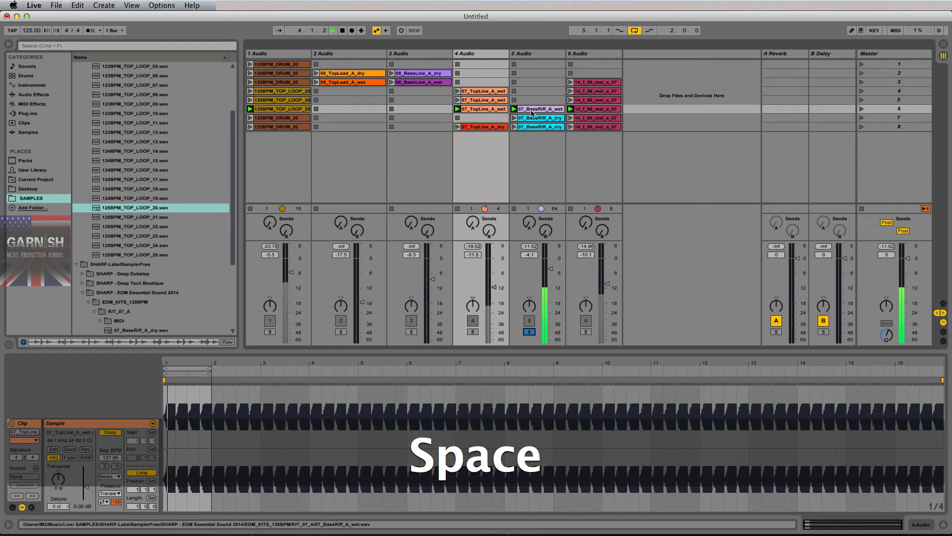
pyautogui.click(529, 111)
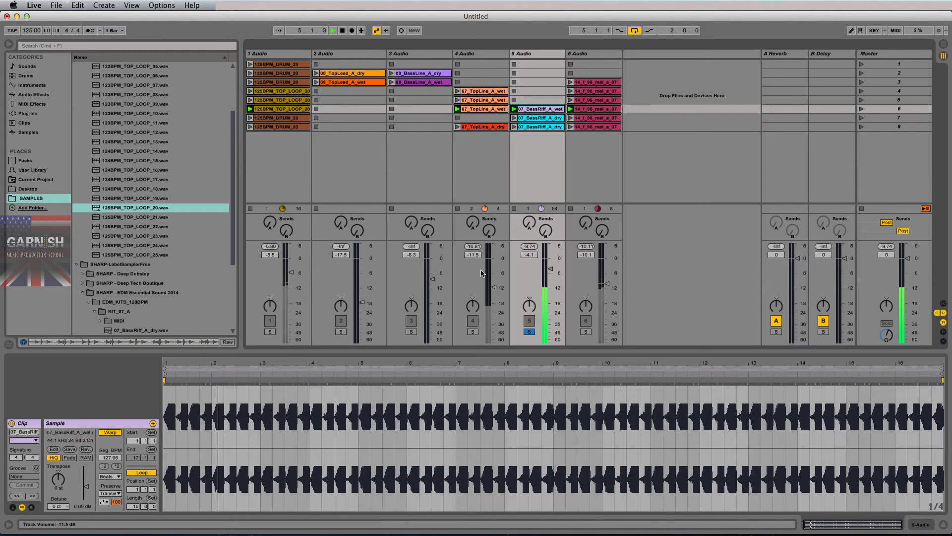
pyautogui.press('space')
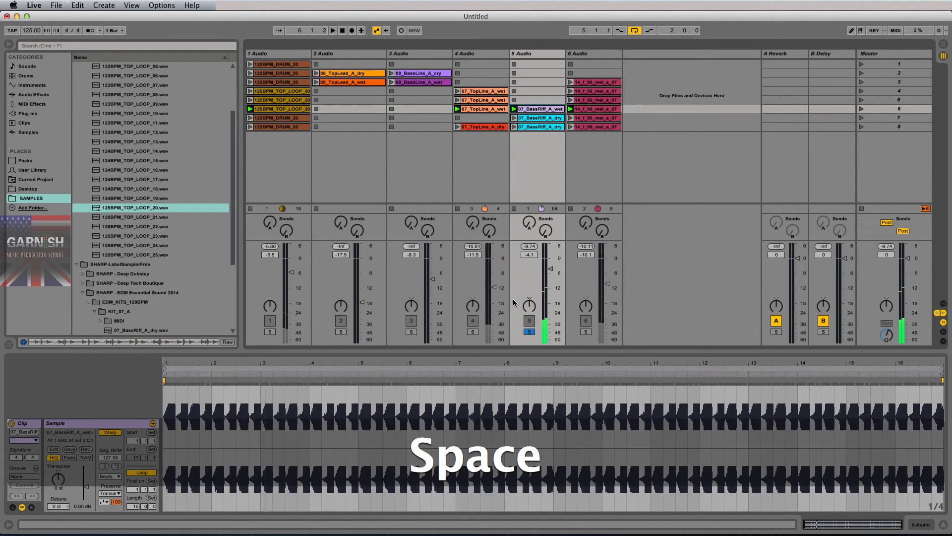
# Step: Solo 4 Audio, listen to the shortened 07_TopLine_A_wet loop in scene 6, and stop playback
pyautogui.click(471, 334)
pyautogui.click(477, 109)
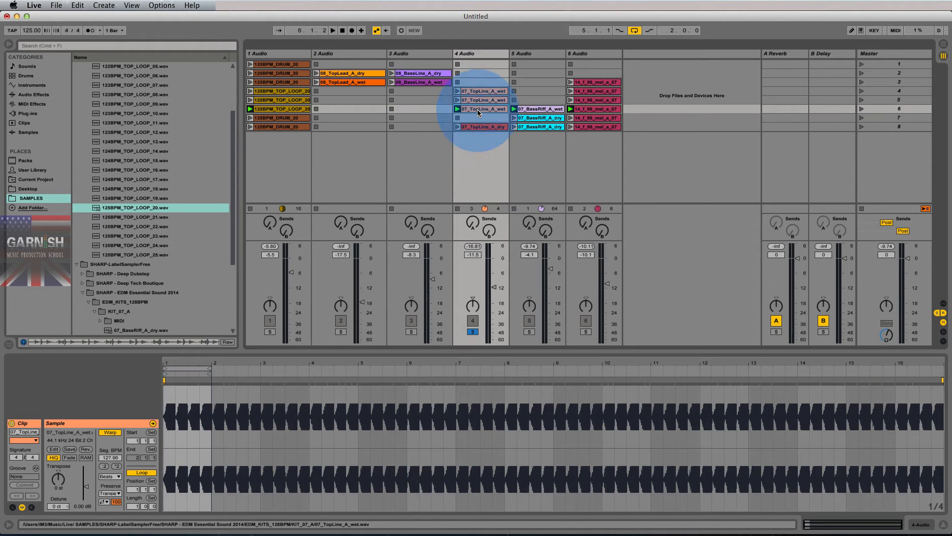
pyautogui.press('space')
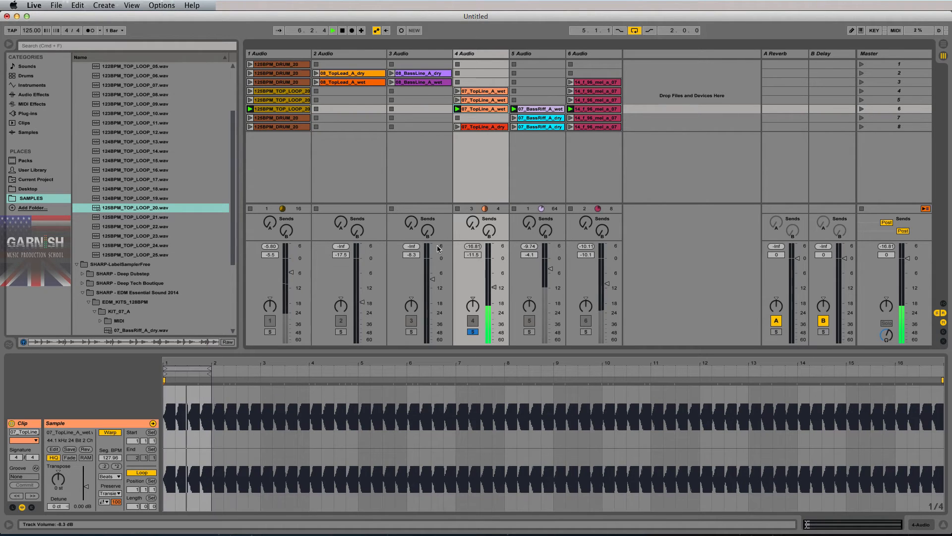
pyautogui.press('space')
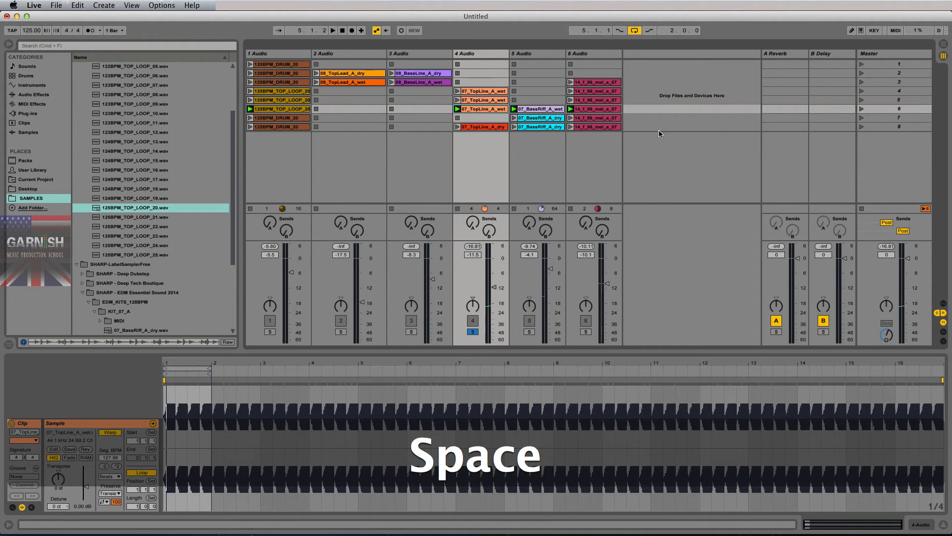
# Step: Copy 1 Audio's 125BPM_TOP_LOOP_20 clip from scene 6 over the scene 7 drum clip and shorten its loop to the first beat
pyautogui.keyDown('alt'); pyautogui.click(288, 115); pyautogui.keyUp('alt')
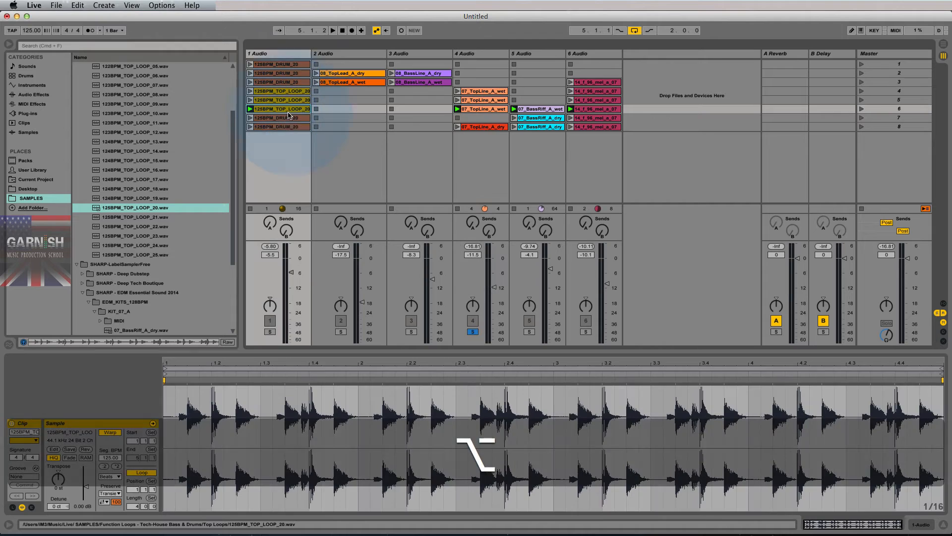
pyautogui.moveTo(289, 115); pyautogui.dragTo(287, 117)
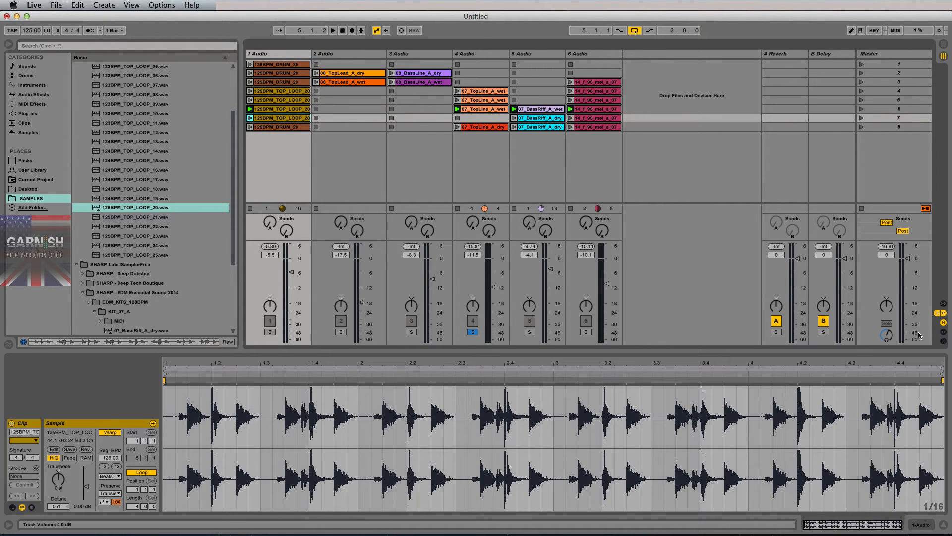
pyautogui.moveTo(941, 370)
pyautogui.mouseDown()
pyautogui.moveTo(238, 365)
pyautogui.moveTo(249, 367)
pyautogui.moveTo(189, 377)
pyautogui.moveTo(211, 369)
pyautogui.mouseUp()
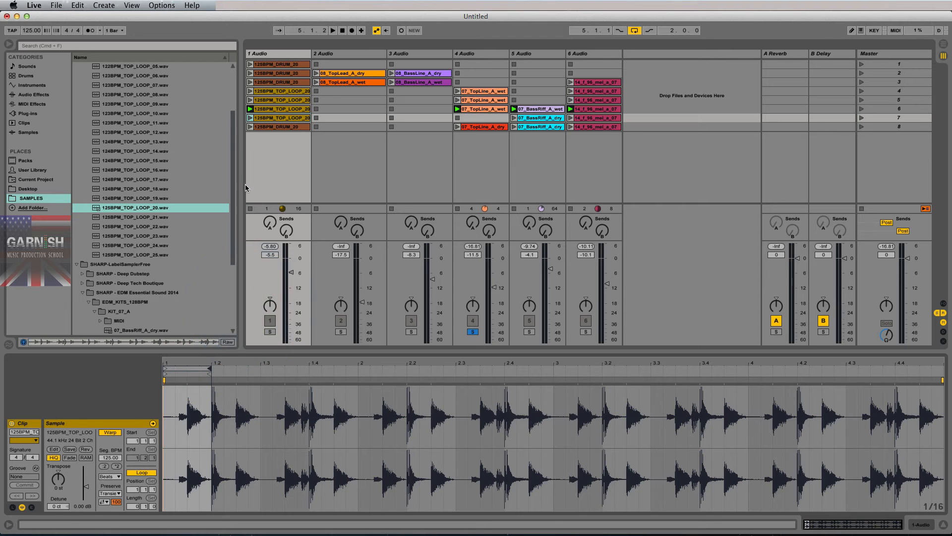
# Step: Audition the scene 7 top loop clip with 1 Audio soloed and move its one-beat loop to start at 1.2
pyautogui.click(251, 118)
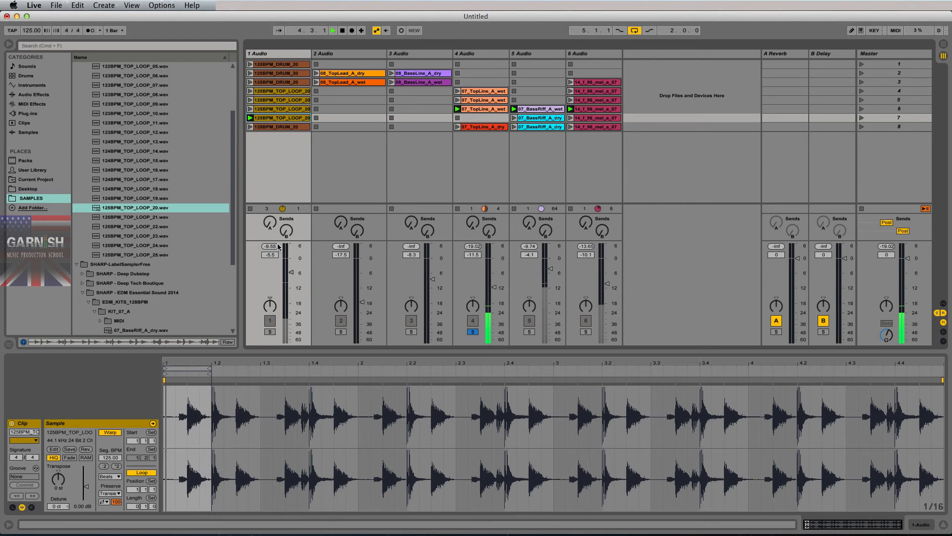
pyautogui.press('space')
pyautogui.click(269, 332)
pyautogui.press('space')
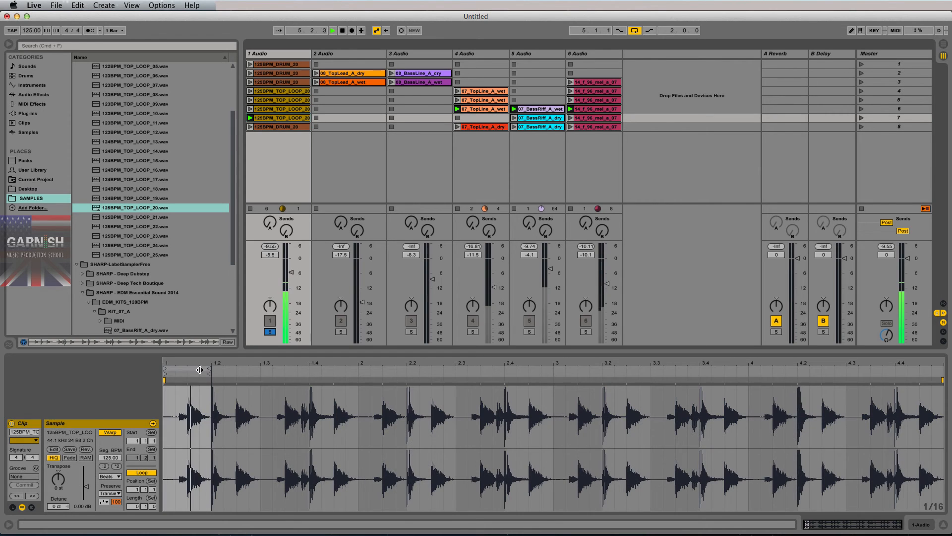
pyautogui.press('space')
pyautogui.moveTo(191, 370); pyautogui.dragTo(239, 367)
pyautogui.press('space')
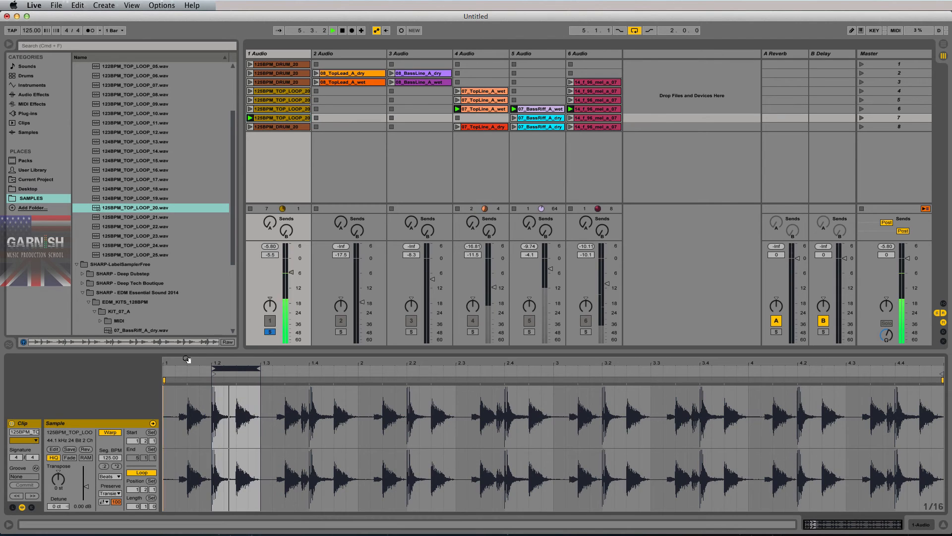
pyautogui.press('space')
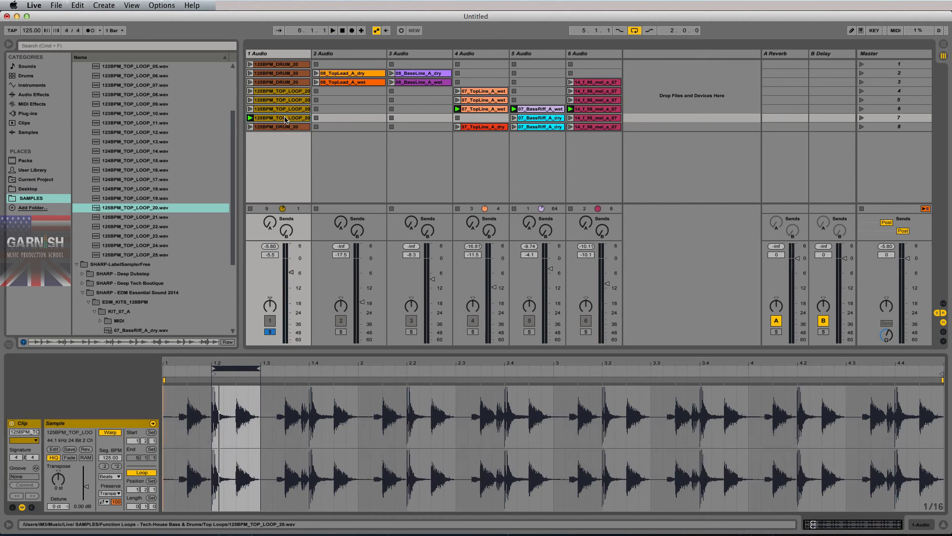
# Step: Recolour 1 Audio's scene 7 top loop clip lime green and 4 Audio's scene 6 07_TopLine_A_wet clip pale yellow
pyautogui.click(285, 117)
pyautogui.rightClick(310, 125)
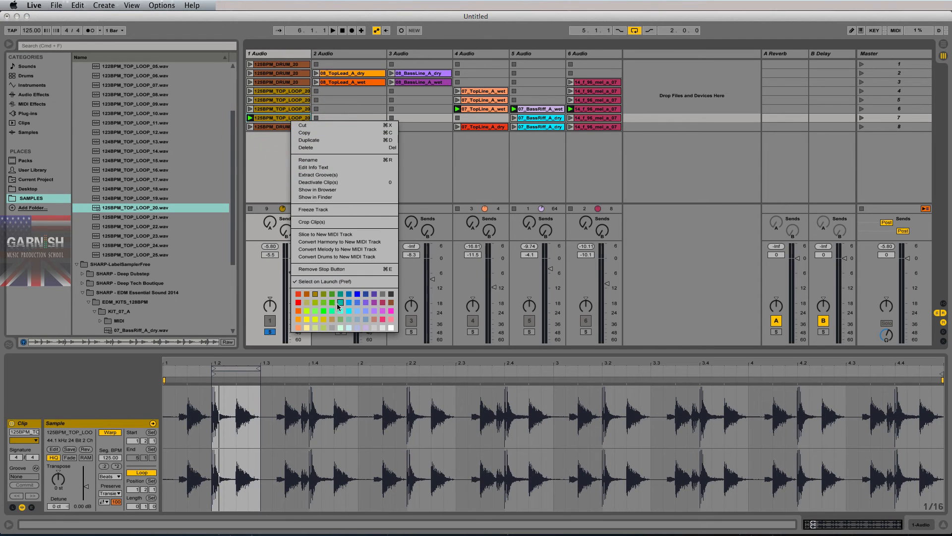
pyautogui.click(318, 302)
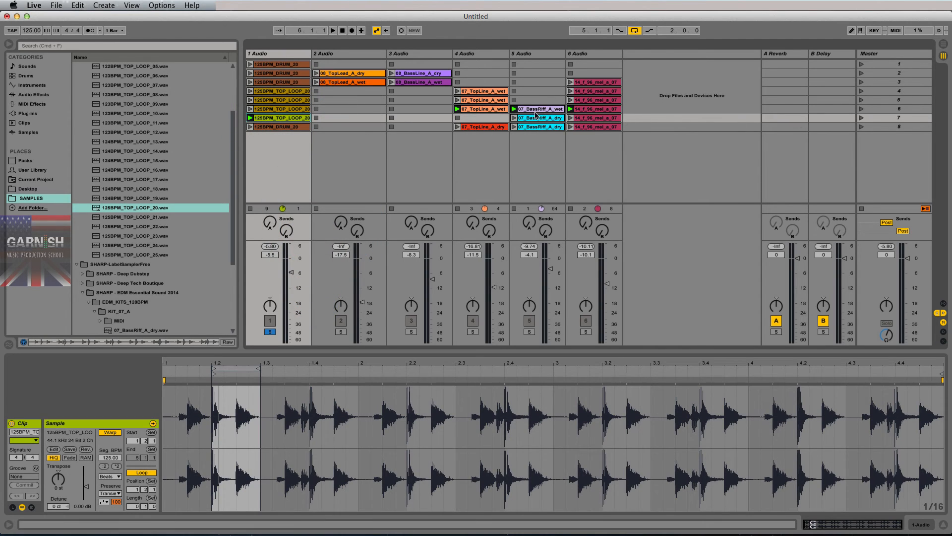
pyautogui.rightClick(490, 109)
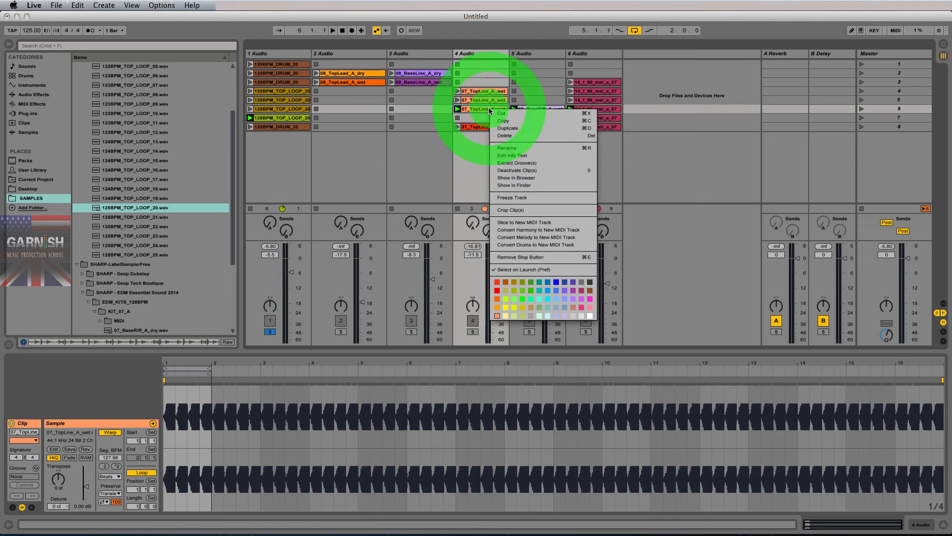
pyautogui.click(504, 315)
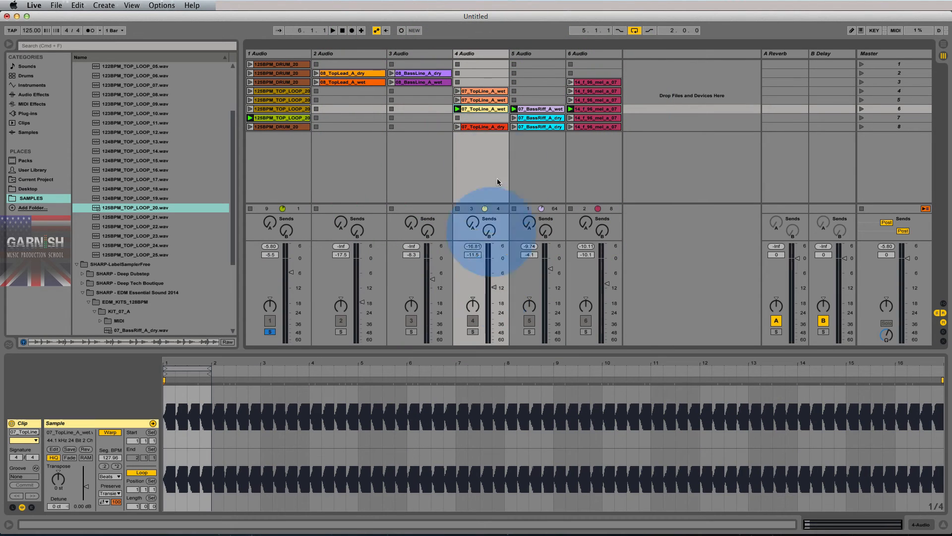
# Step: Turn off 1 Audio's solo and audition scenes 4, 5 and 6 in turn
pyautogui.click(861, 91)
pyautogui.press('space')
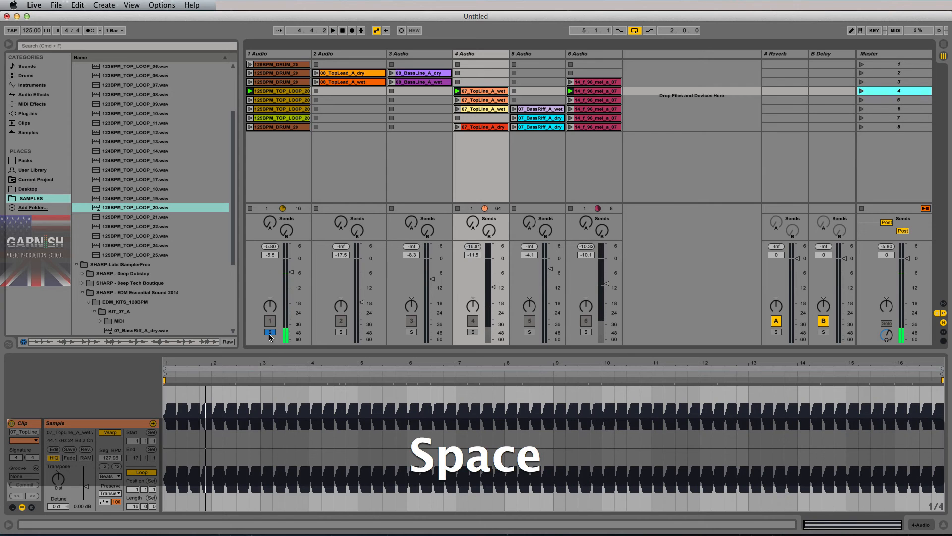
pyautogui.click(270, 331)
pyautogui.click(862, 91)
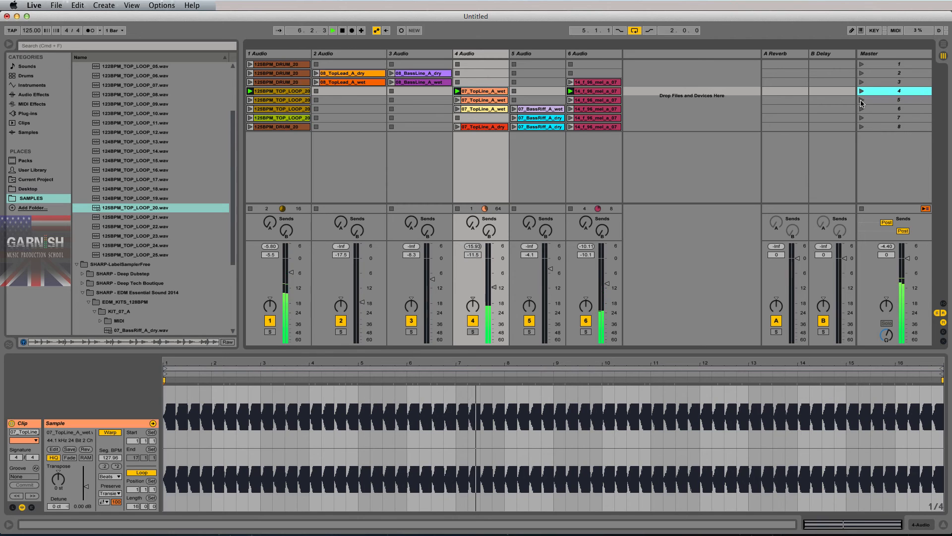
pyautogui.click(861, 101)
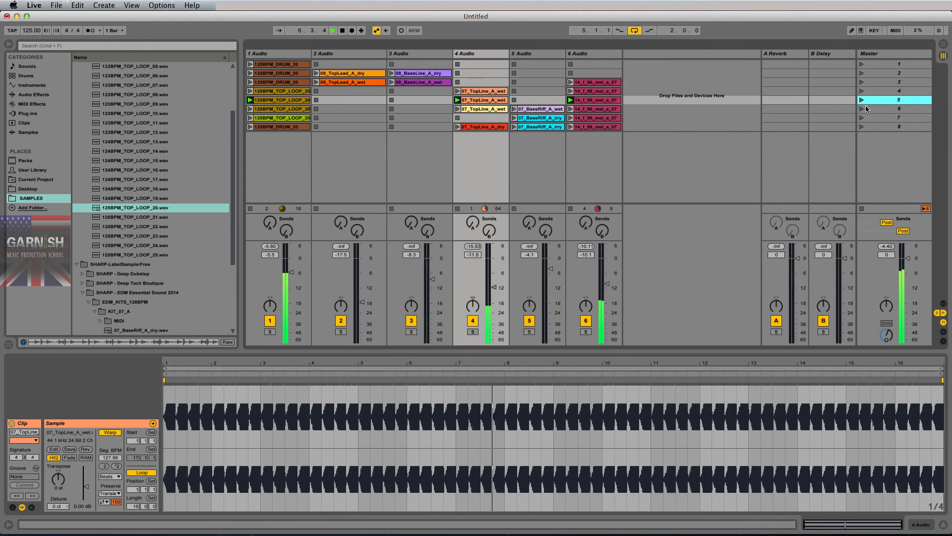
pyautogui.click(862, 110)
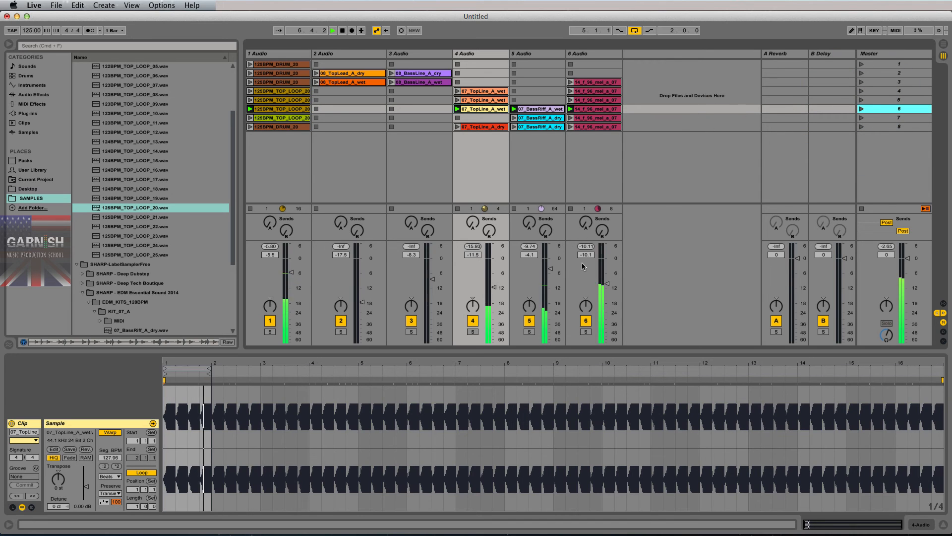
# Step: Duplicate 4 Audio's pale yellow 07_TopLine_A_wet clip into scene 7 and lower 5 Audio's volume to -6.1 dB
pyautogui.click(483, 108)
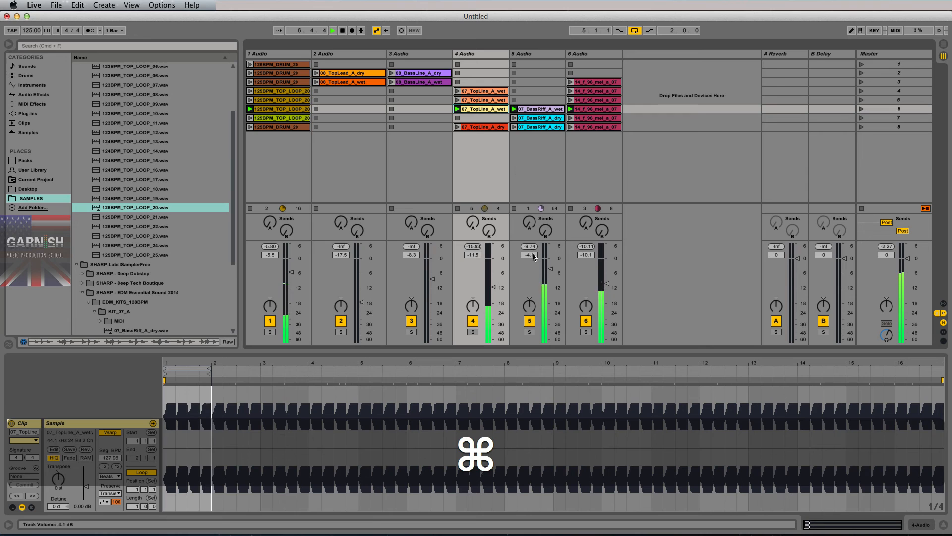
pyautogui.press('super+d')
pyautogui.moveTo(548, 267); pyautogui.dragTo(549, 271)
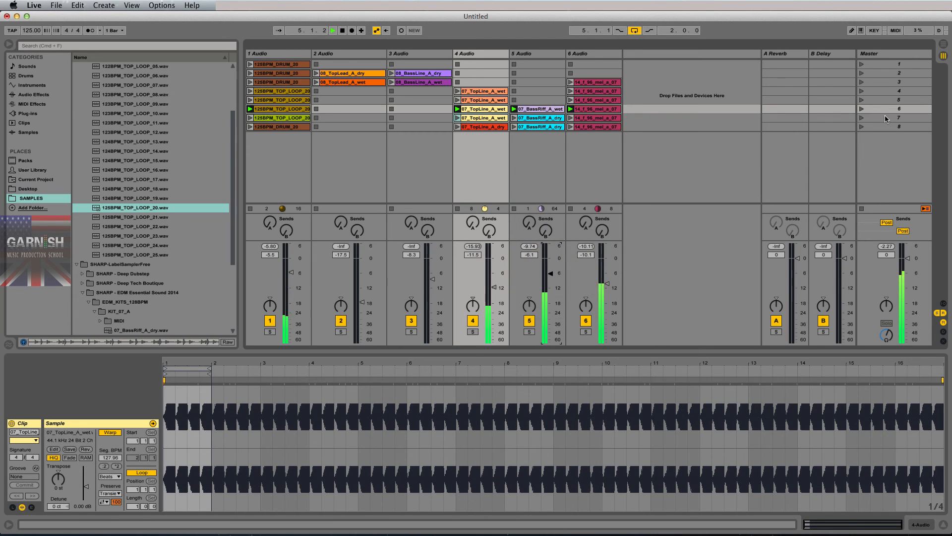
# Step: Audition scenes 7 and 8 in turn, lowering 5 Audio's volume to -8.5 dB
pyautogui.click(861, 117)
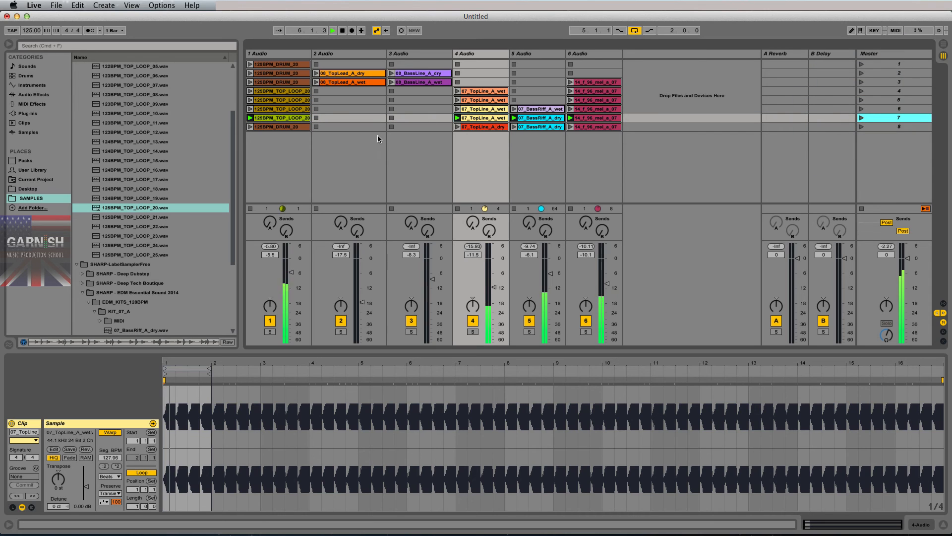
pyautogui.moveTo(549, 274); pyautogui.dragTo(550, 279)
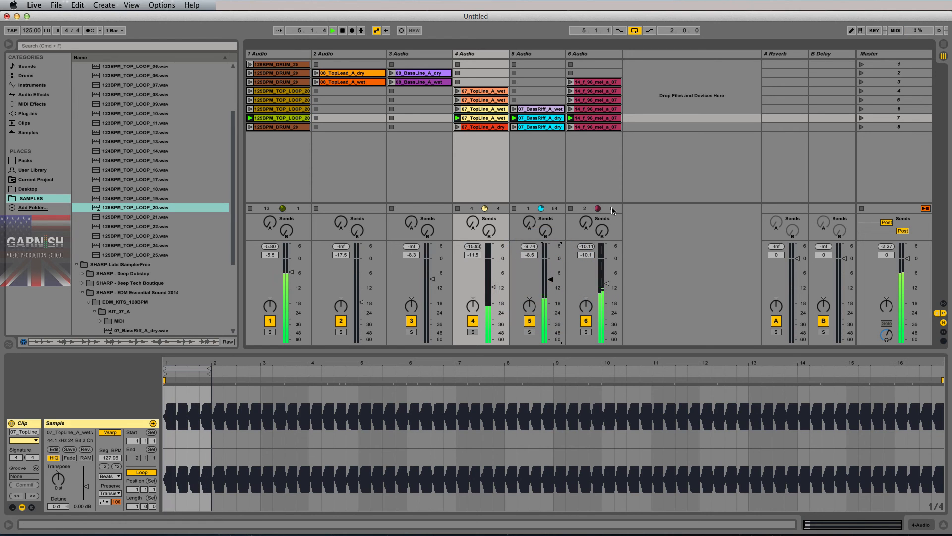
pyautogui.click(862, 128)
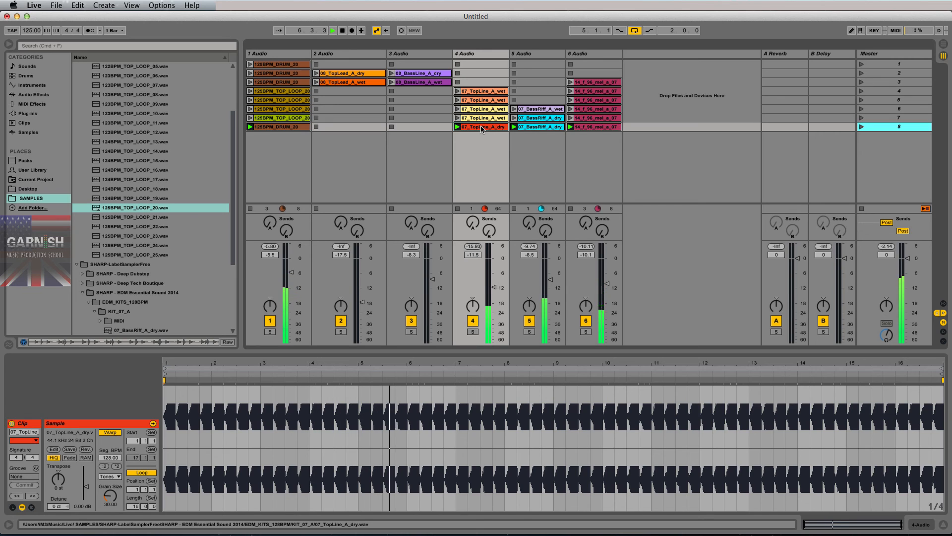
# Step: Stop playback and insert an empty scene below scene 8
pyautogui.press('space')
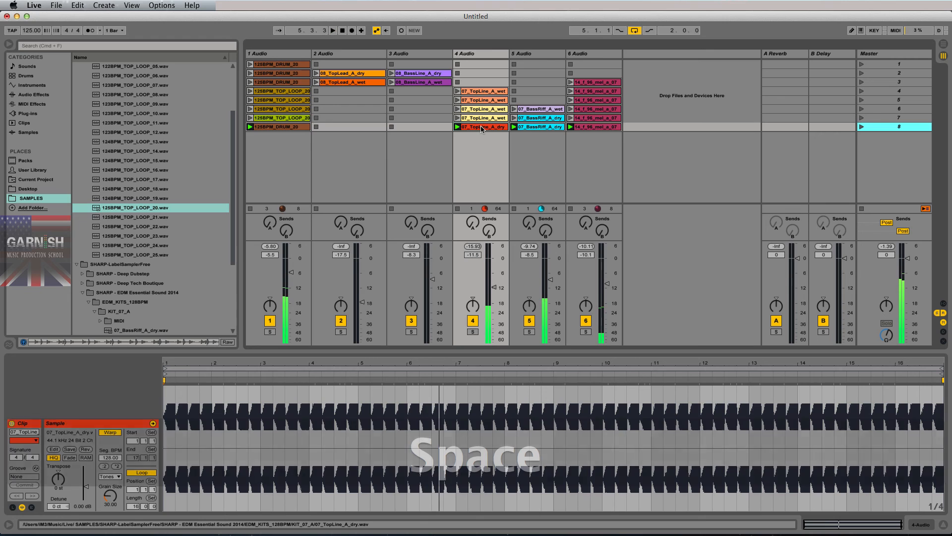
pyautogui.rightClick(897, 131)
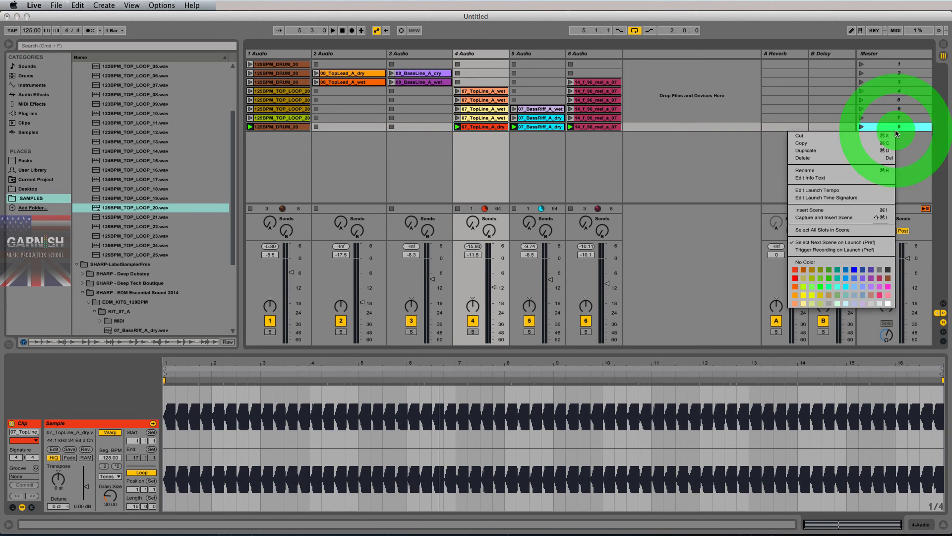
pyautogui.click(840, 210)
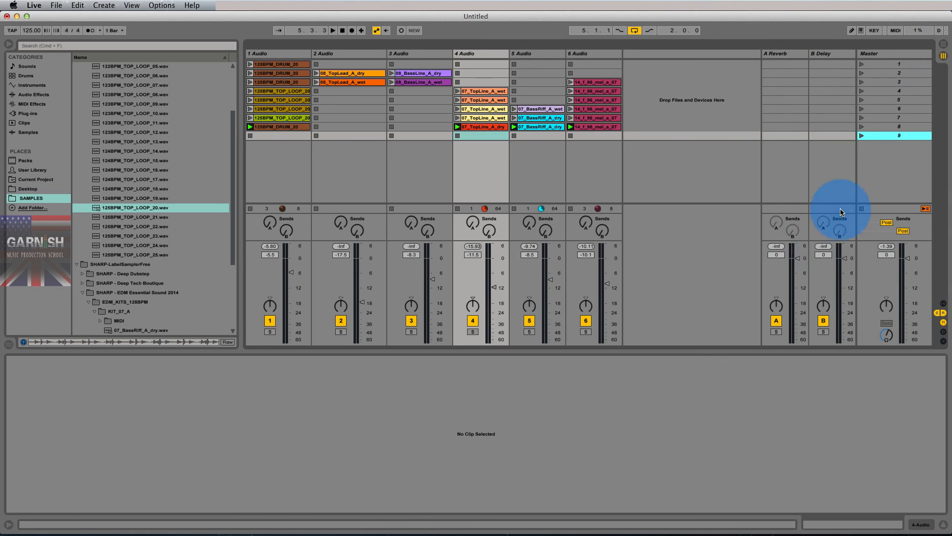
# Step: Move 4 Audio's red 07_TopLine_A_dry clip to scene 9 and copy scene 8's vocal, 125BPM_DRUM_20 and 07_BassRiff_A_dry clips there
pyautogui.click(482, 127)
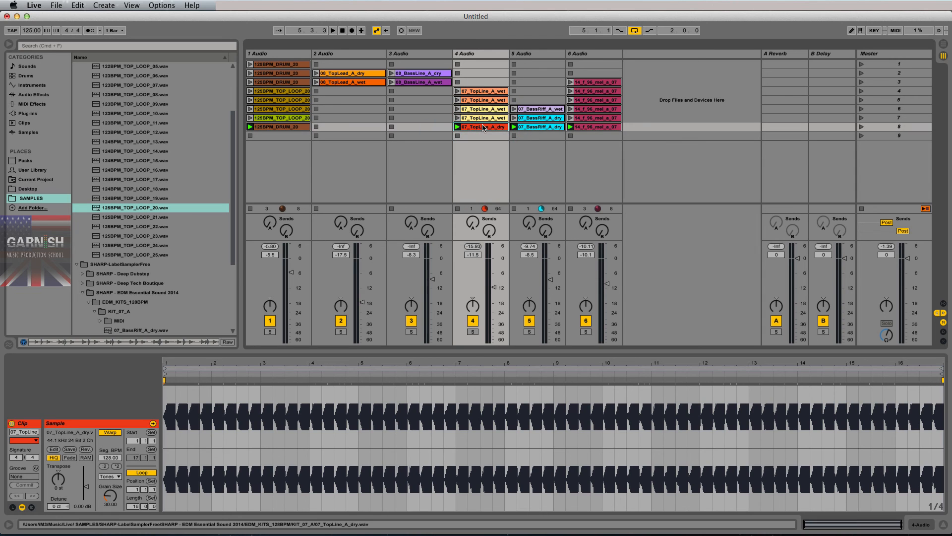
pyautogui.moveTo(482, 127); pyautogui.dragTo(482, 135)
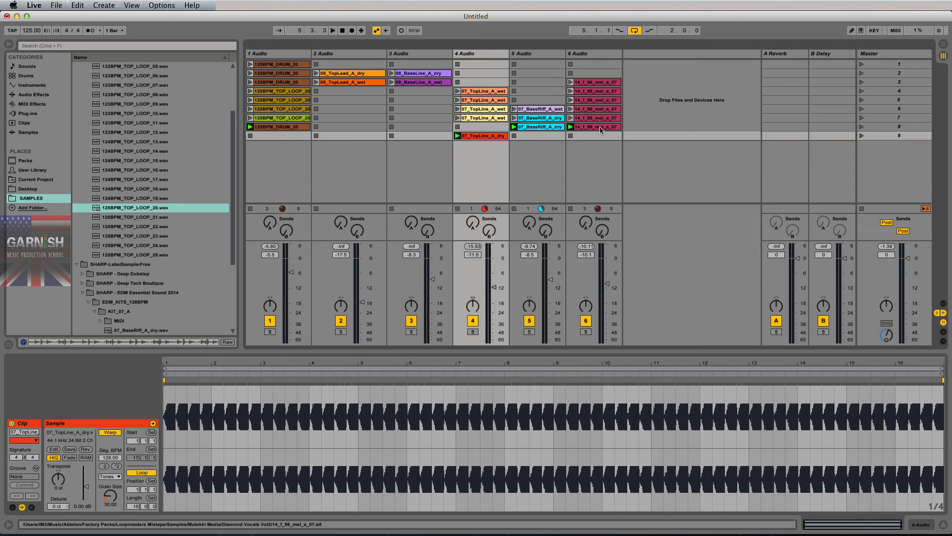
pyautogui.moveTo(600, 127); pyautogui.dragTo(602, 136)
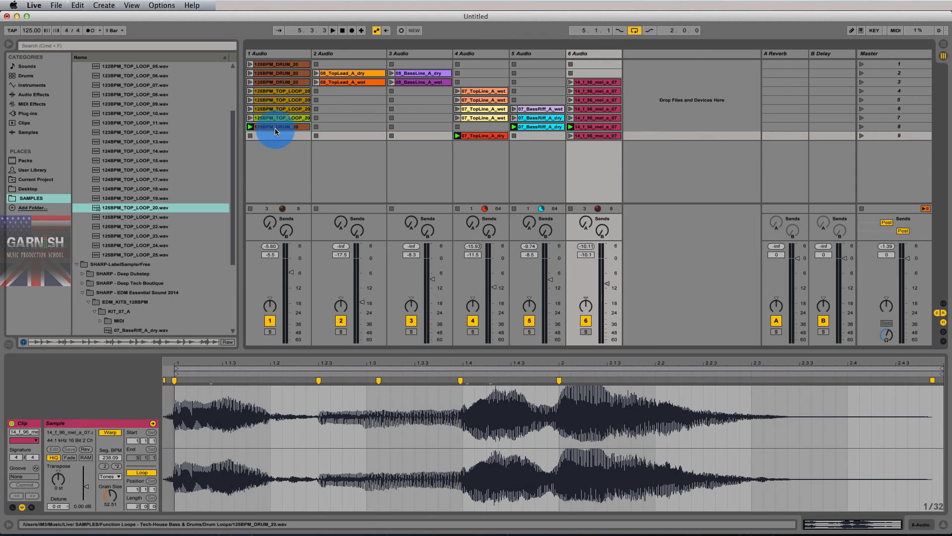
pyautogui.moveTo(275, 127); pyautogui.dragTo(277, 135)
pyautogui.click(533, 128)
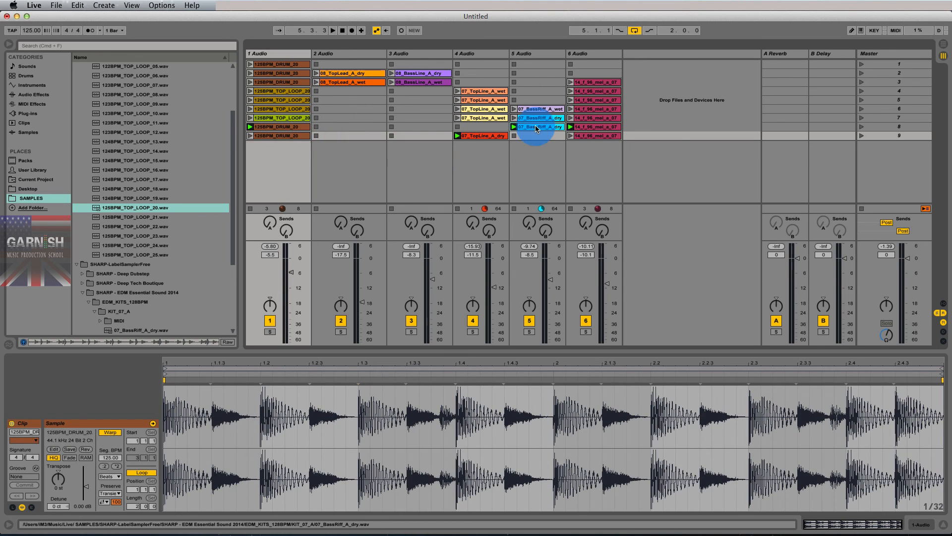
pyautogui.press('super+d')
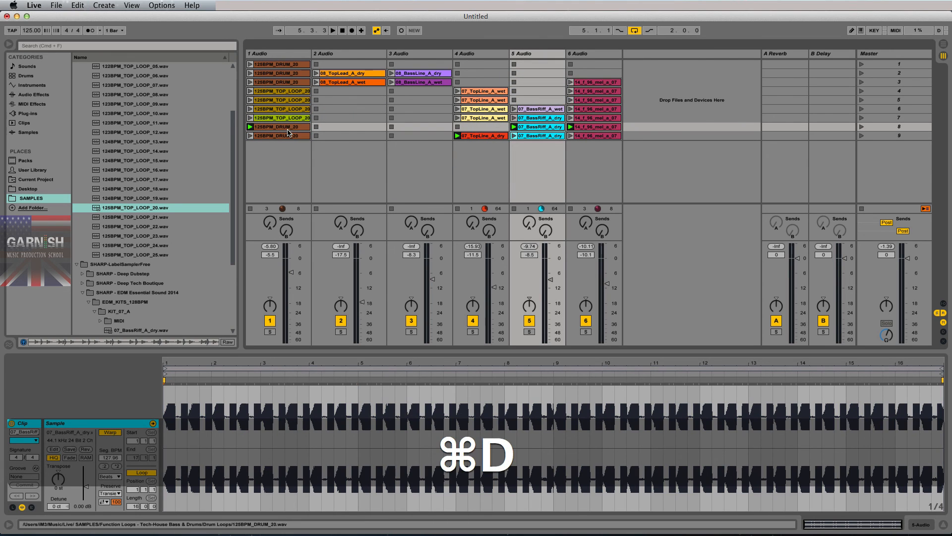
pyautogui.click(593, 136)
pyautogui.click(593, 136)
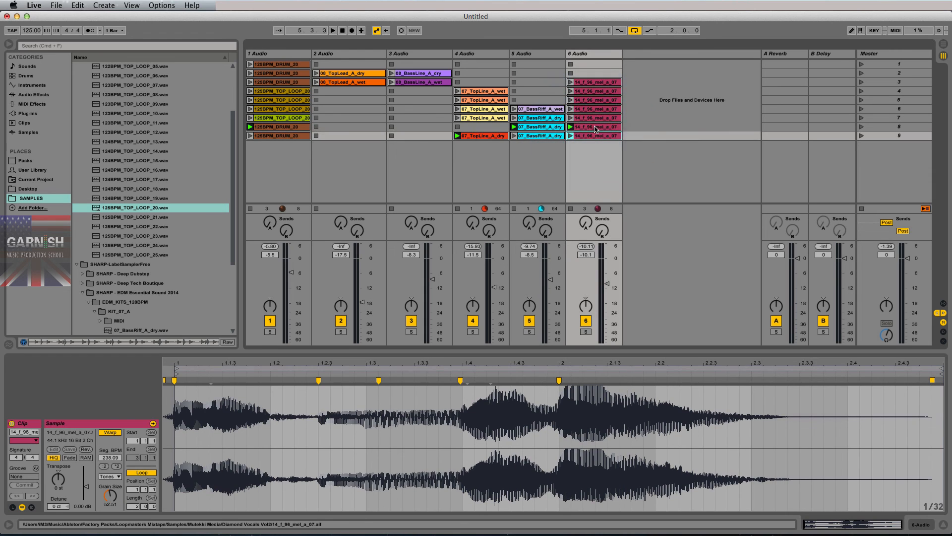
pyautogui.click(593, 126)
pyautogui.click(595, 135)
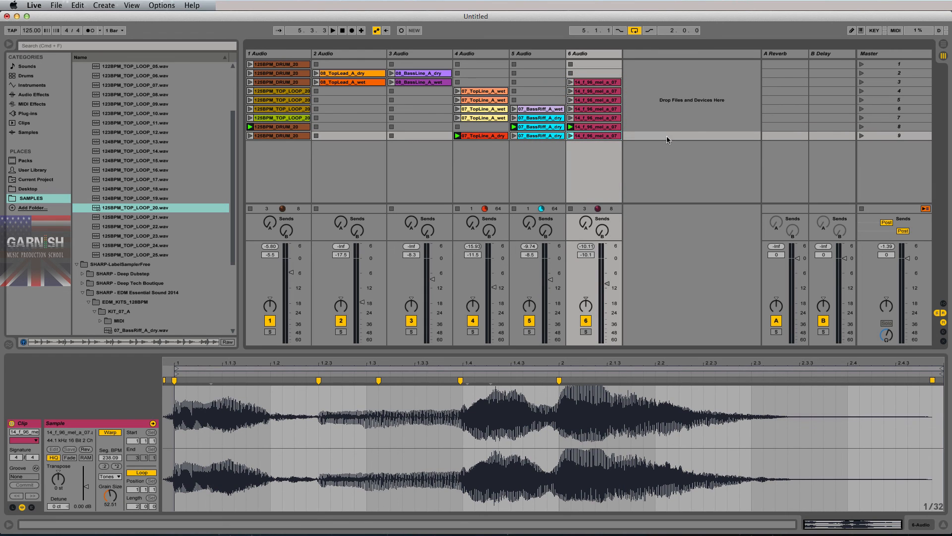
pyautogui.click(593, 127)
# Step: Delete scene 9's 125BPM_DRUM_20 and 07_BassRiff_A_dry clips and duplicate both again from scene 8
pyautogui.click(291, 136)
pyautogui.press('BackSpace')
pyautogui.click(286, 126)
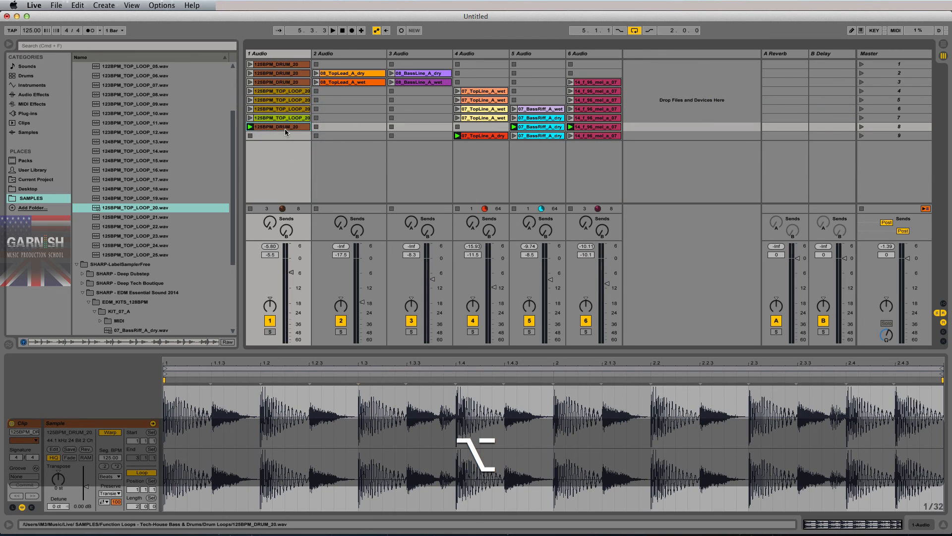
pyautogui.moveTo(285, 128); pyautogui.dragTo(287, 136)
pyautogui.click(541, 136)
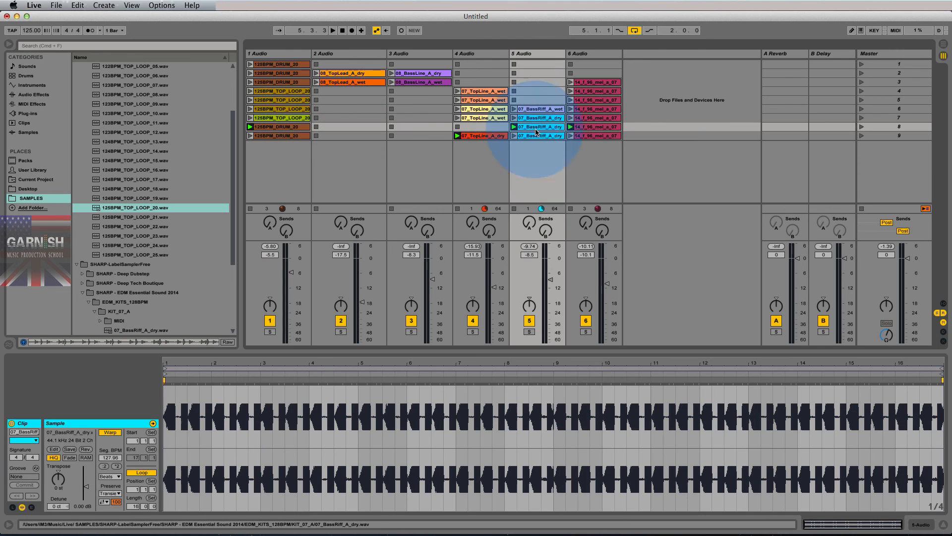
pyautogui.press('BackSpace')
pyautogui.click(542, 128)
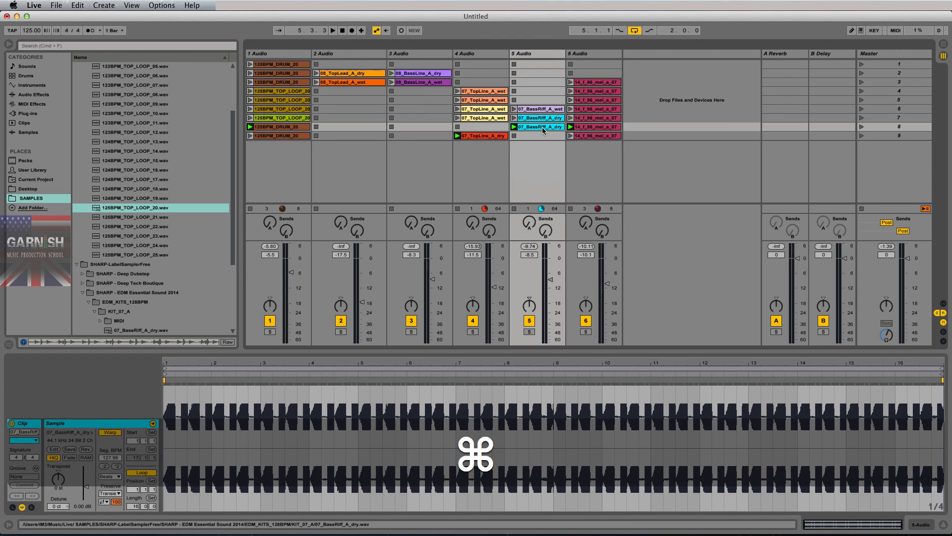
pyautogui.press('super+d')
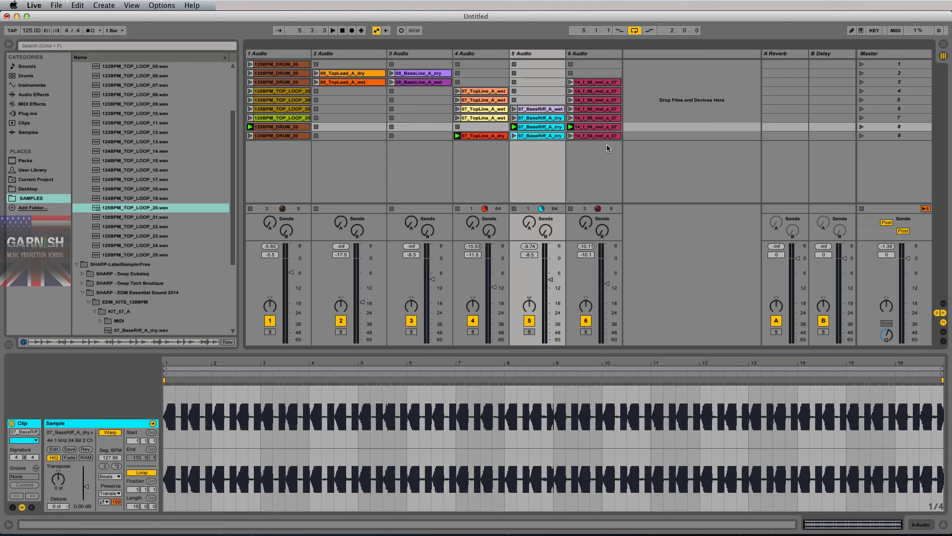
pyautogui.click(595, 127)
pyautogui.click(595, 136)
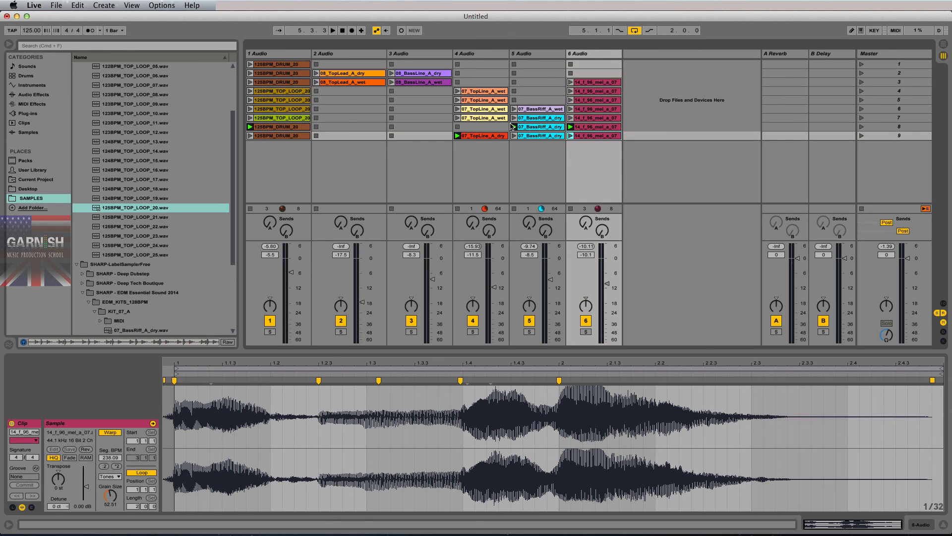
pyautogui.click(492, 136)
pyautogui.click(488, 127)
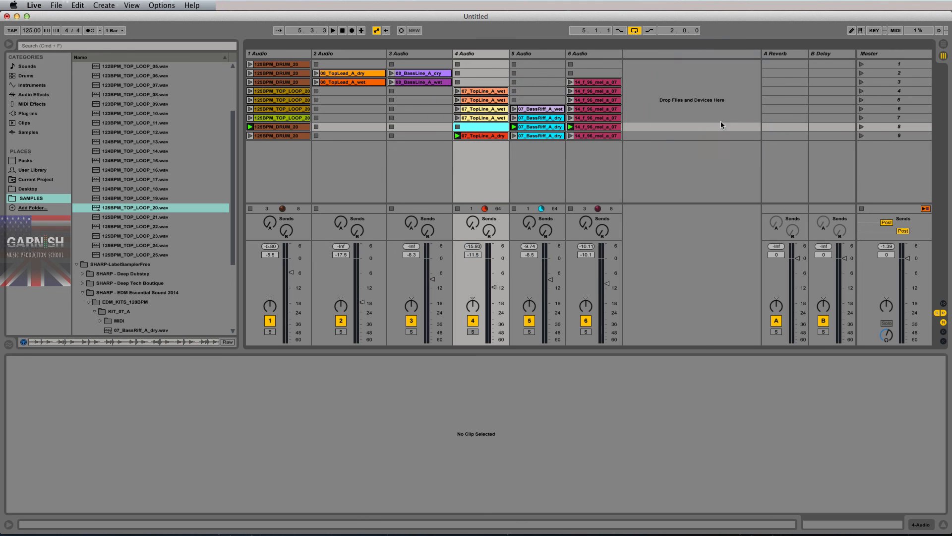
# Step: Audition scene 8, raise 6 Audio's volume to -10.0 dB and stop playback
pyautogui.click(861, 127)
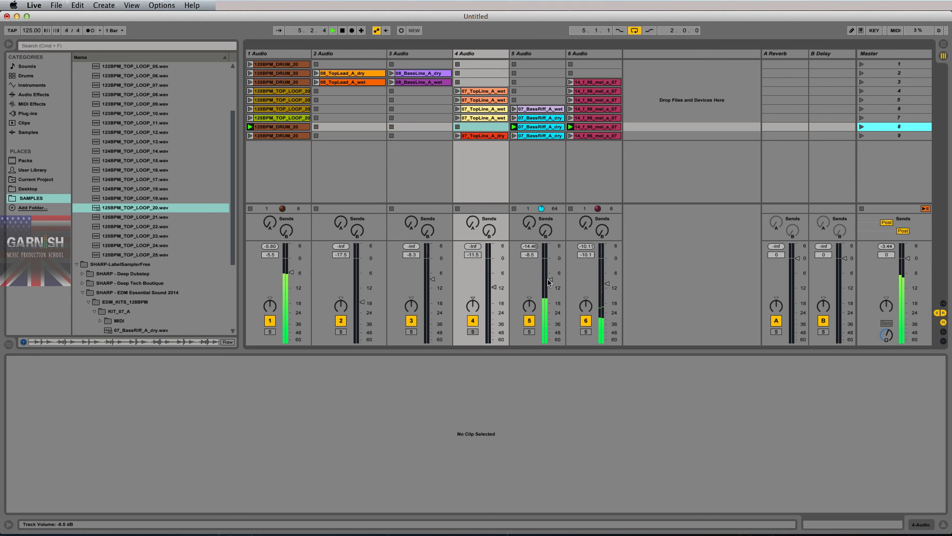
pyautogui.moveTo(610, 287); pyautogui.dragTo(605, 283)
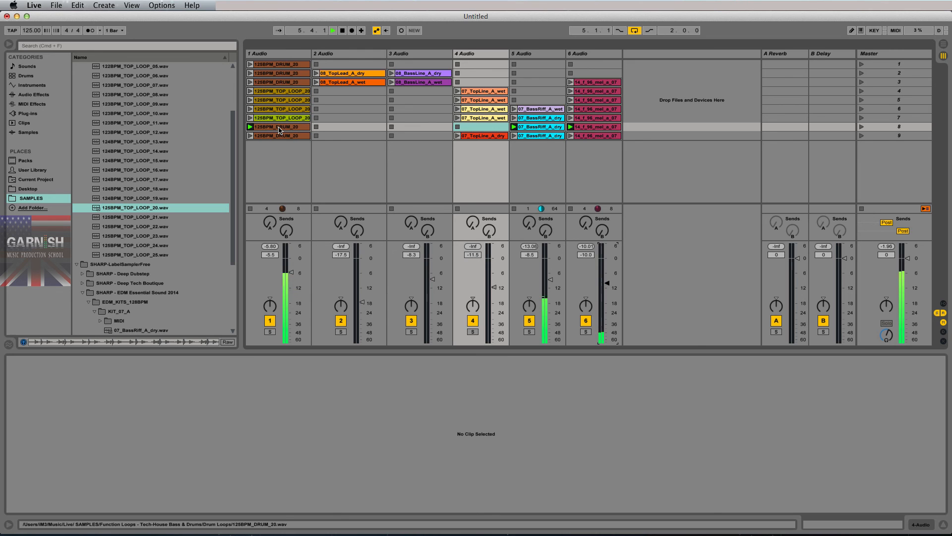
pyautogui.press('space')
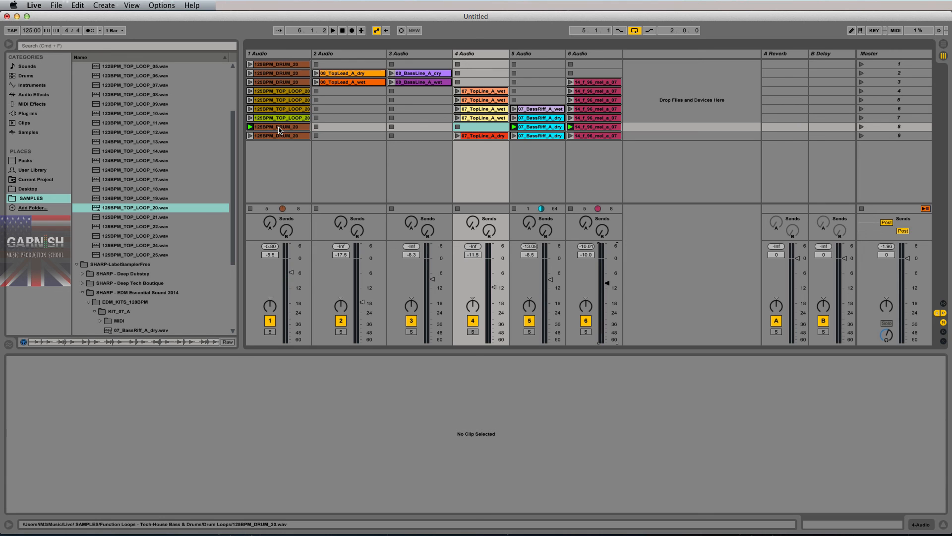
pyautogui.click(472, 176)
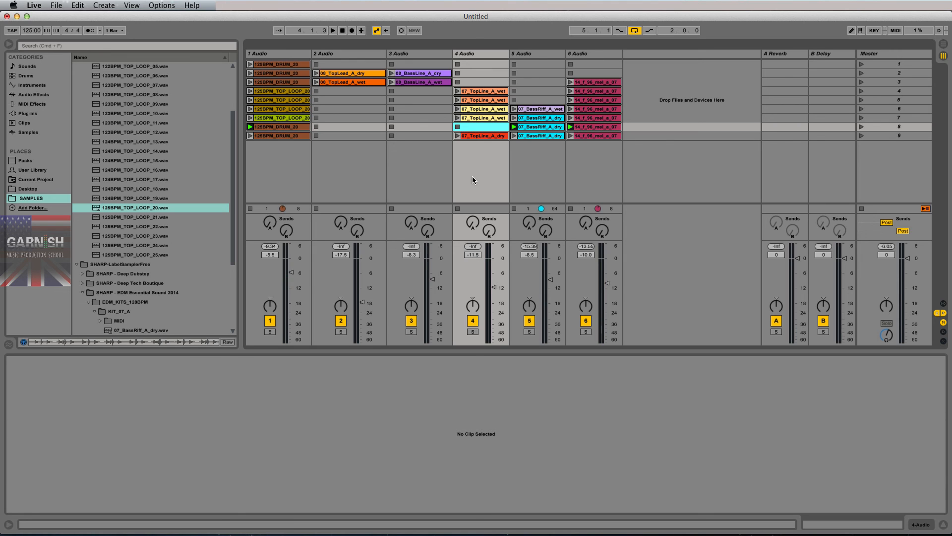